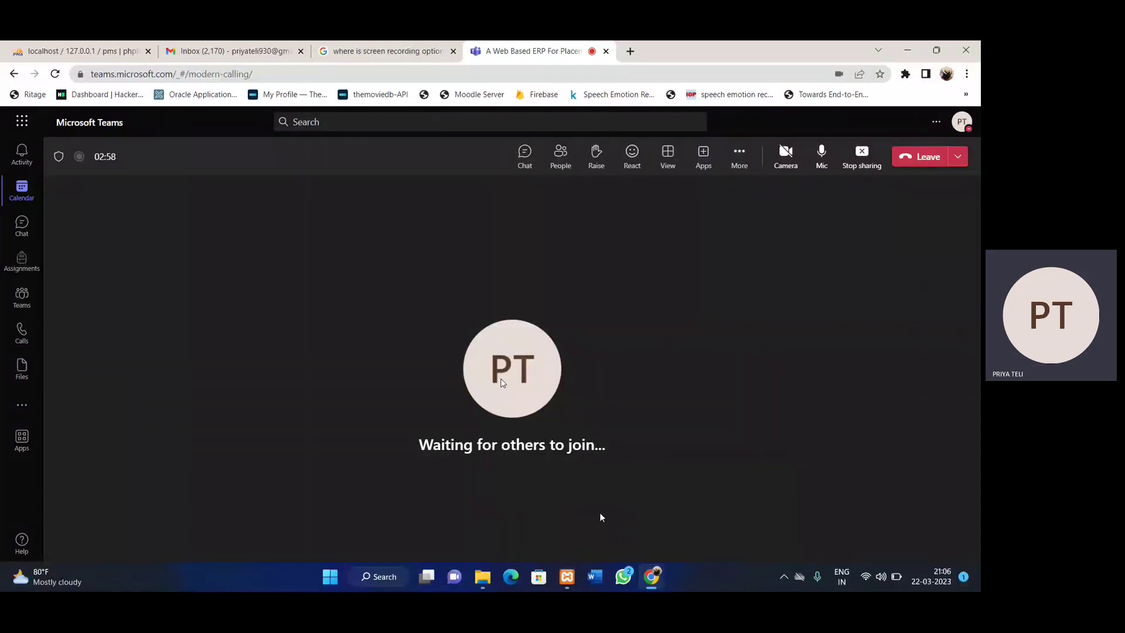
mouse_move(503, 383)
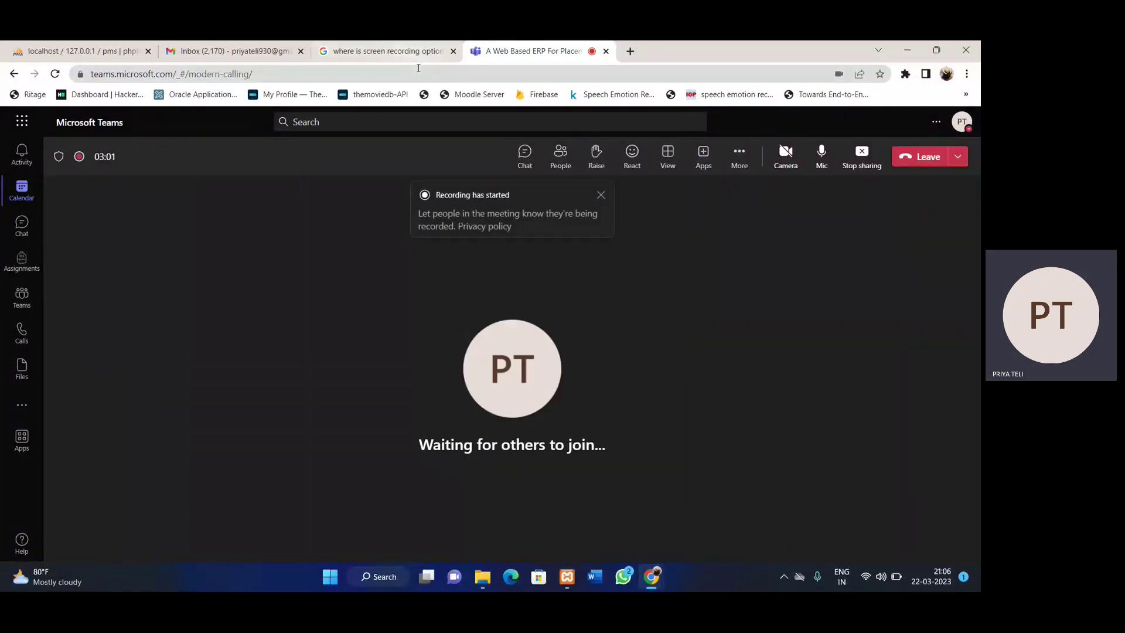
click(453, 51)
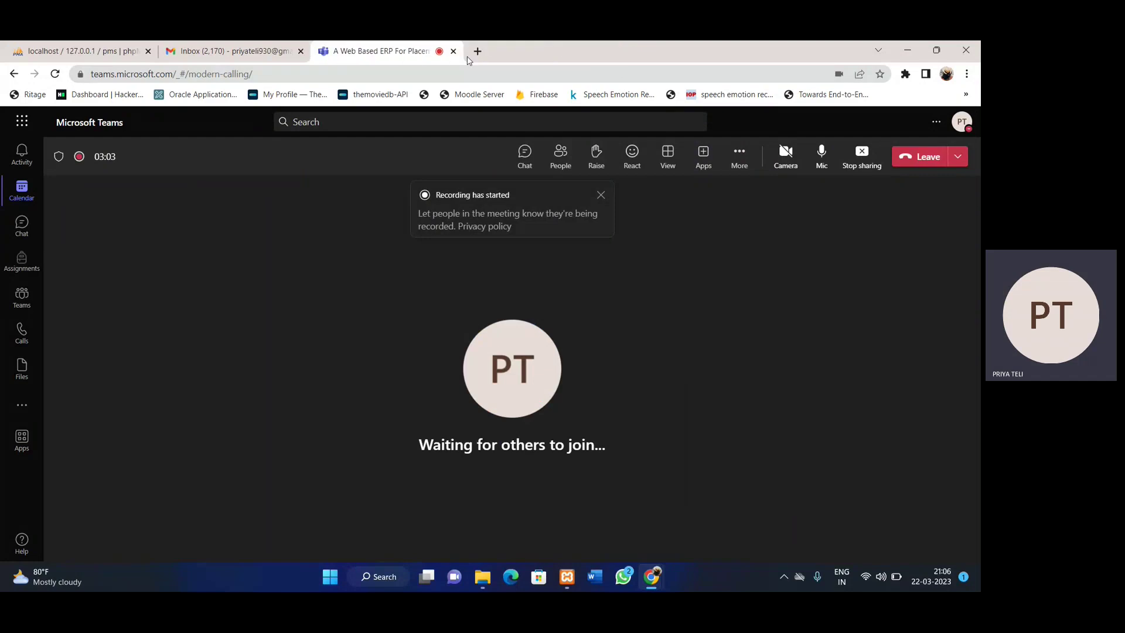
click(477, 51)
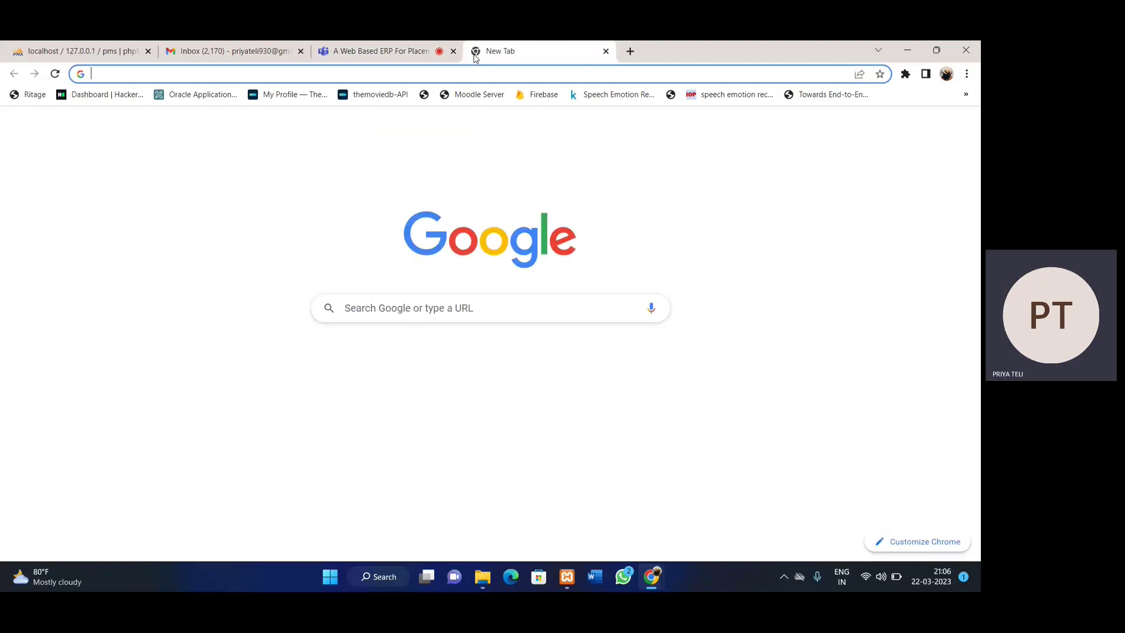
click(445, 72)
text(https://localhost/PMS/homepage)
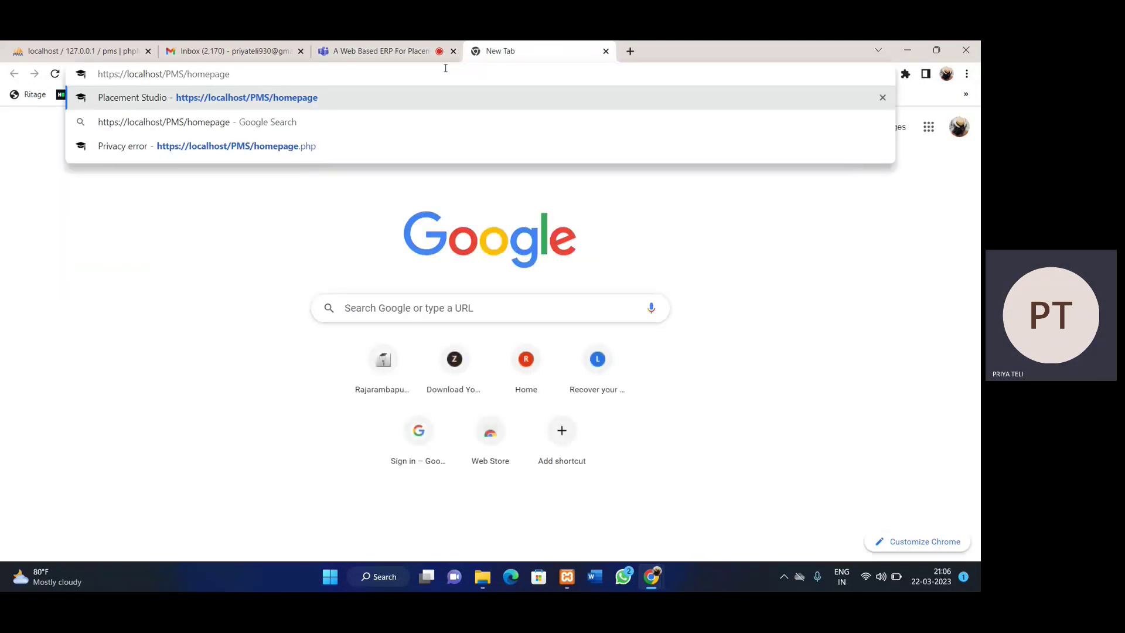
key(Return)
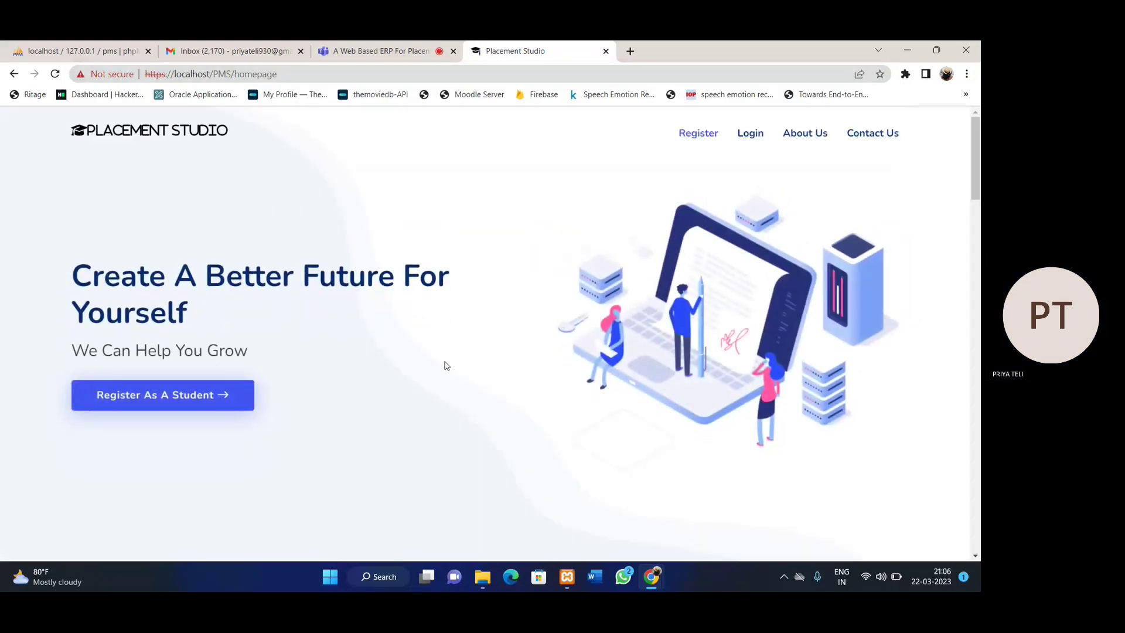
scroll(446, 365, down, 2)
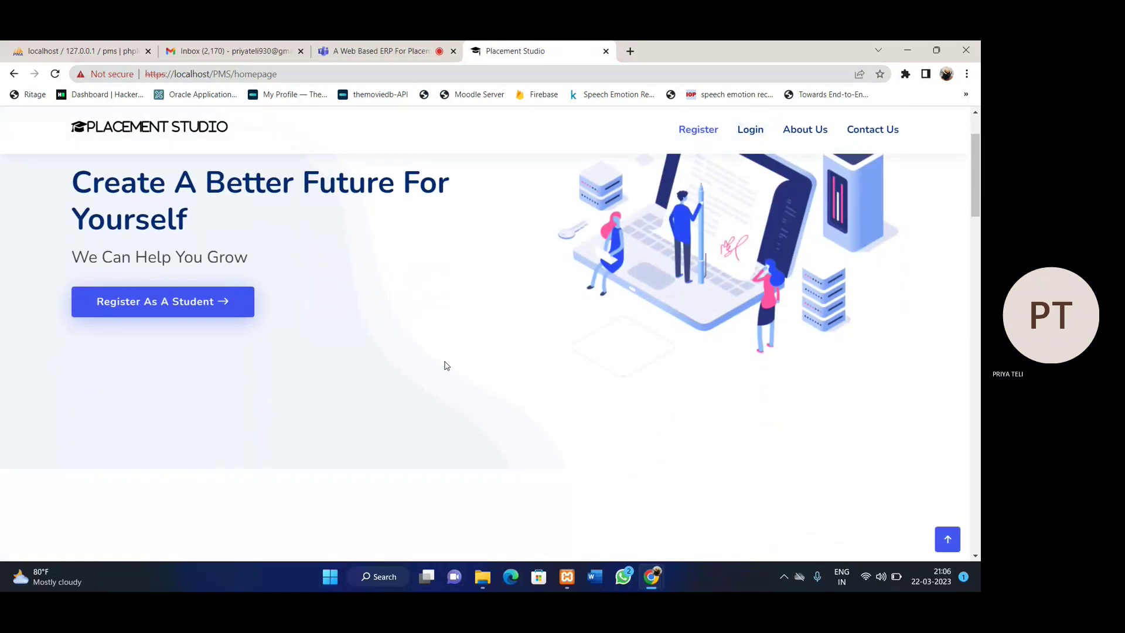
scroll(446, 365, down, 5)
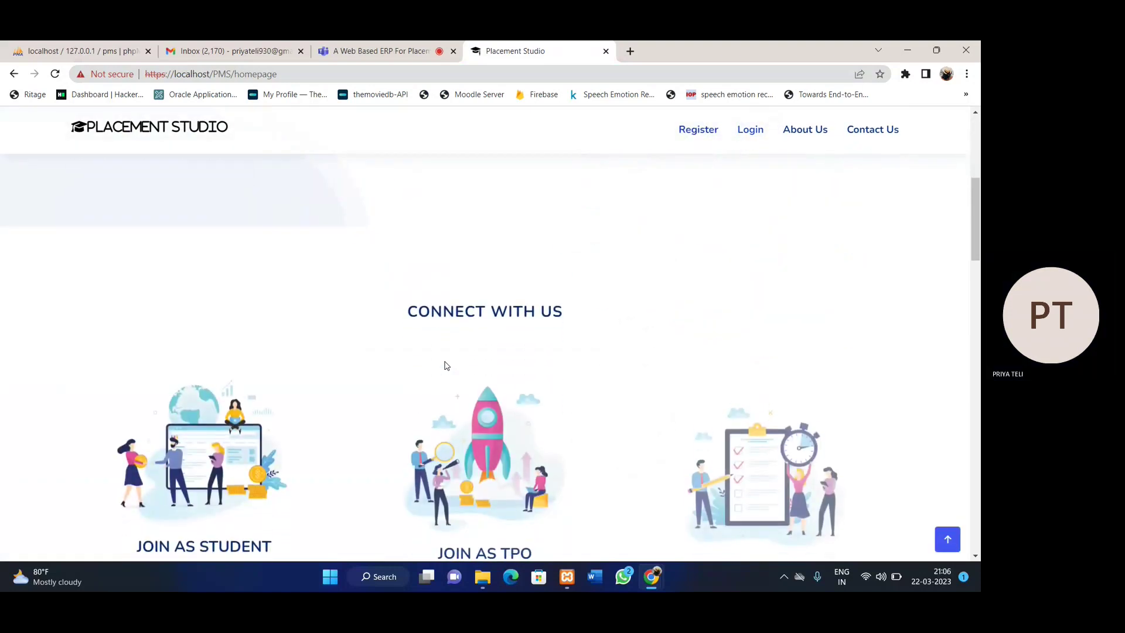
scroll(446, 364, down, 1)
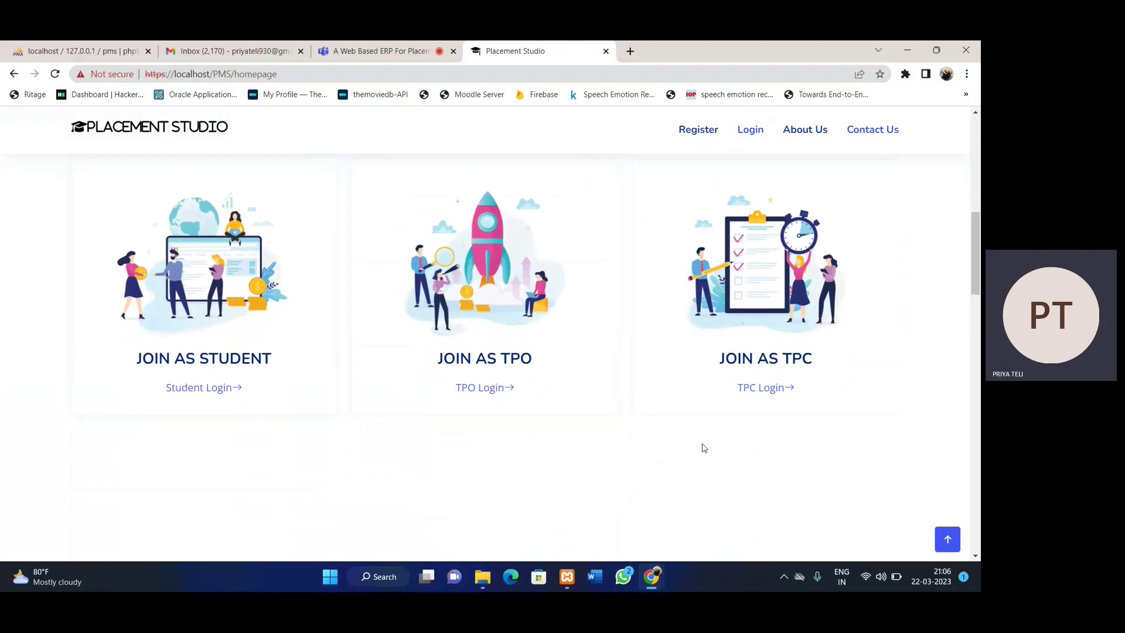
scroll(533, 495, down, 3)
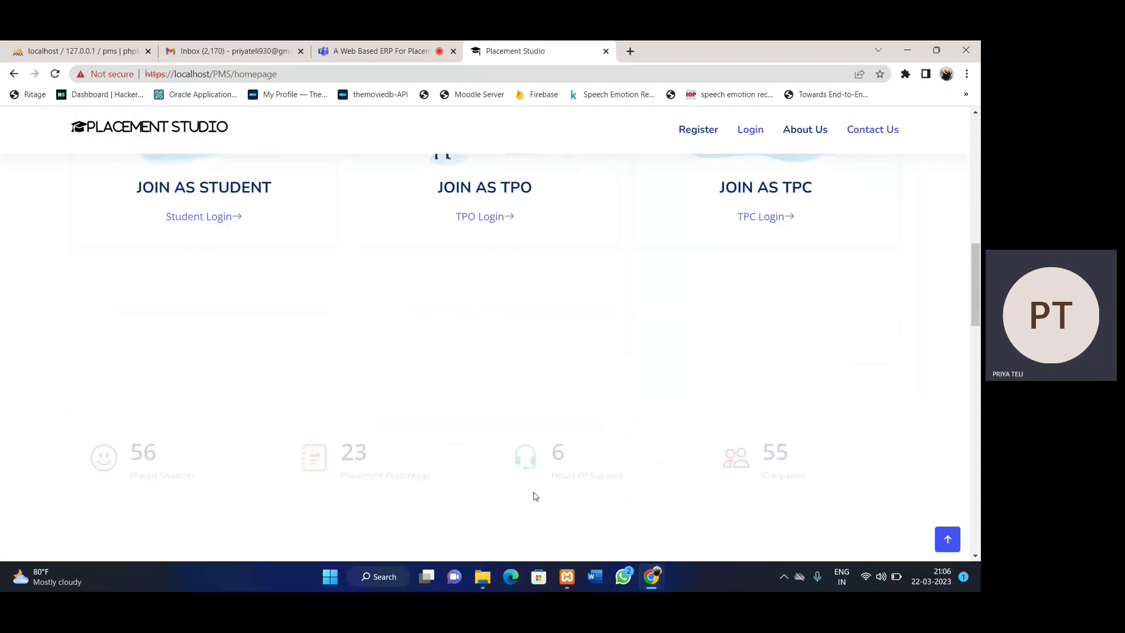
scroll(534, 497, down, 3)
scroll(535, 497, down, 4)
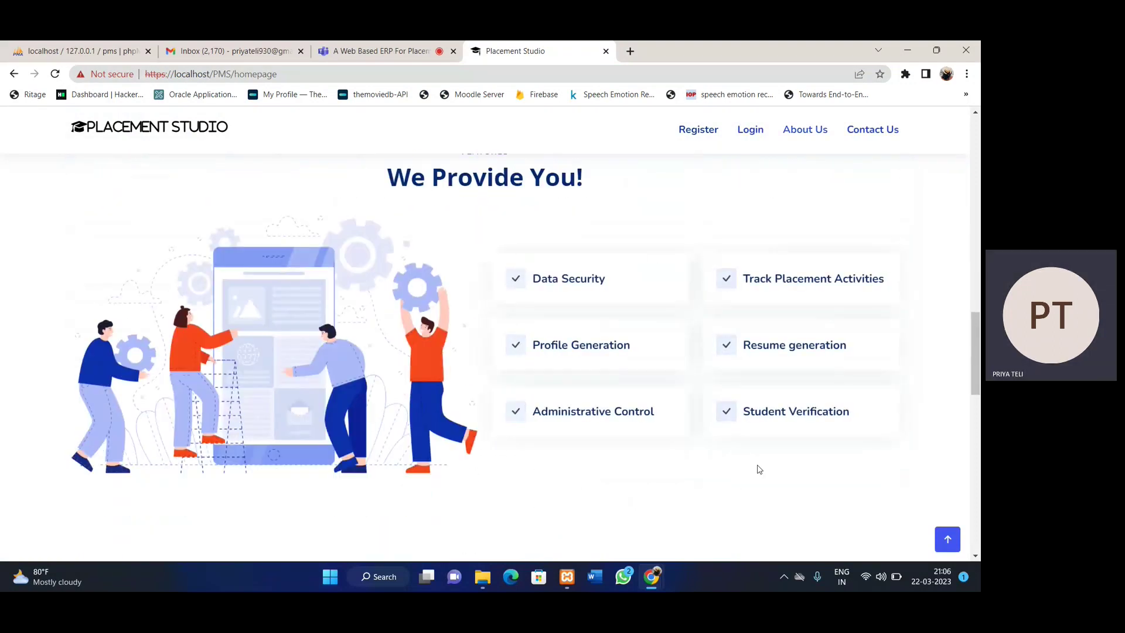
scroll(708, 535, down, 5)
scroll(595, 426, down, 1)
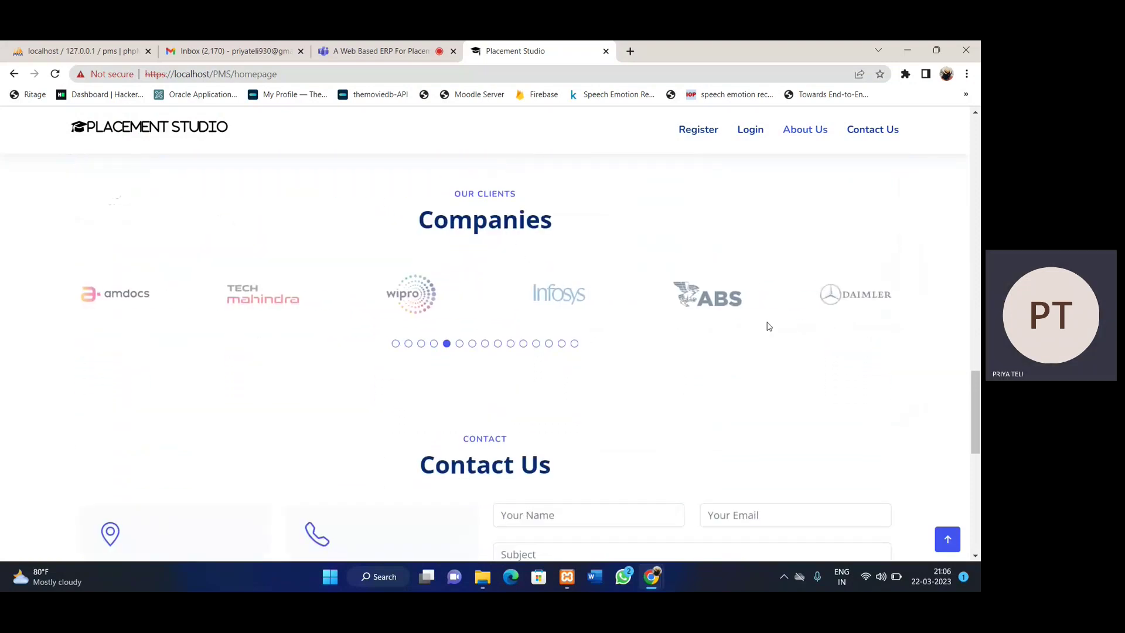
scroll(664, 454, down, 9)
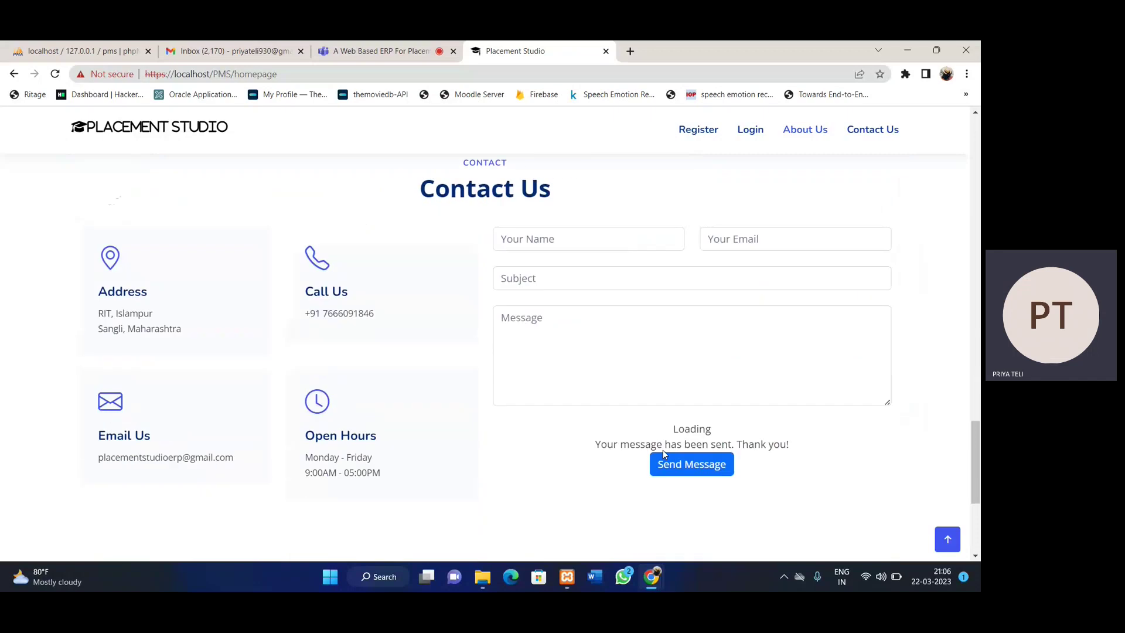
scroll(665, 455, up, 20)
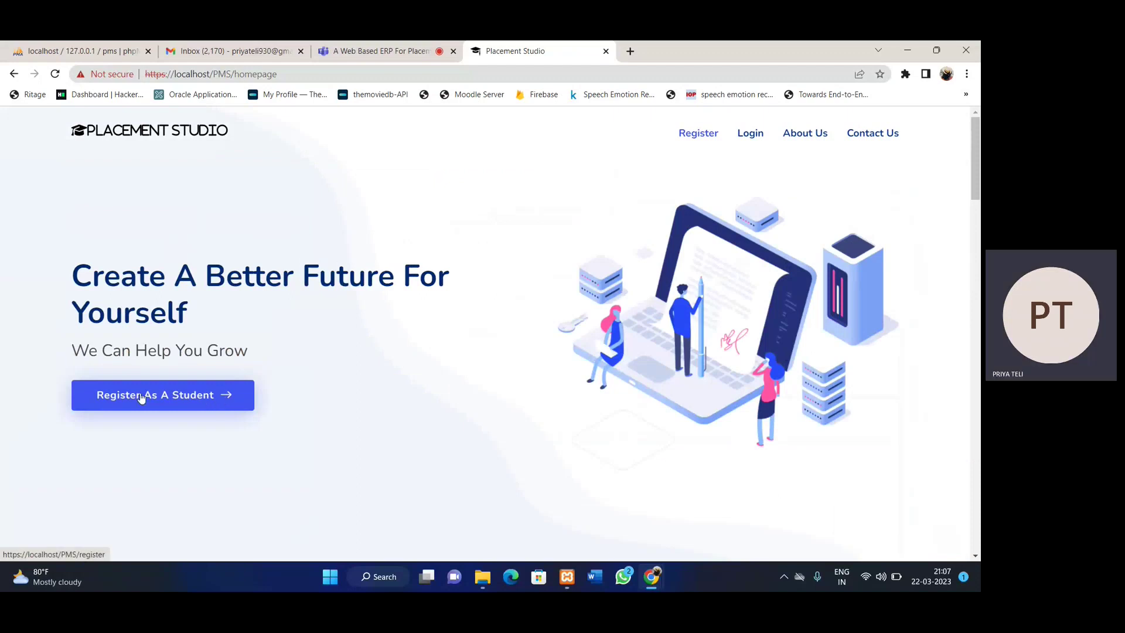
click(228, 402)
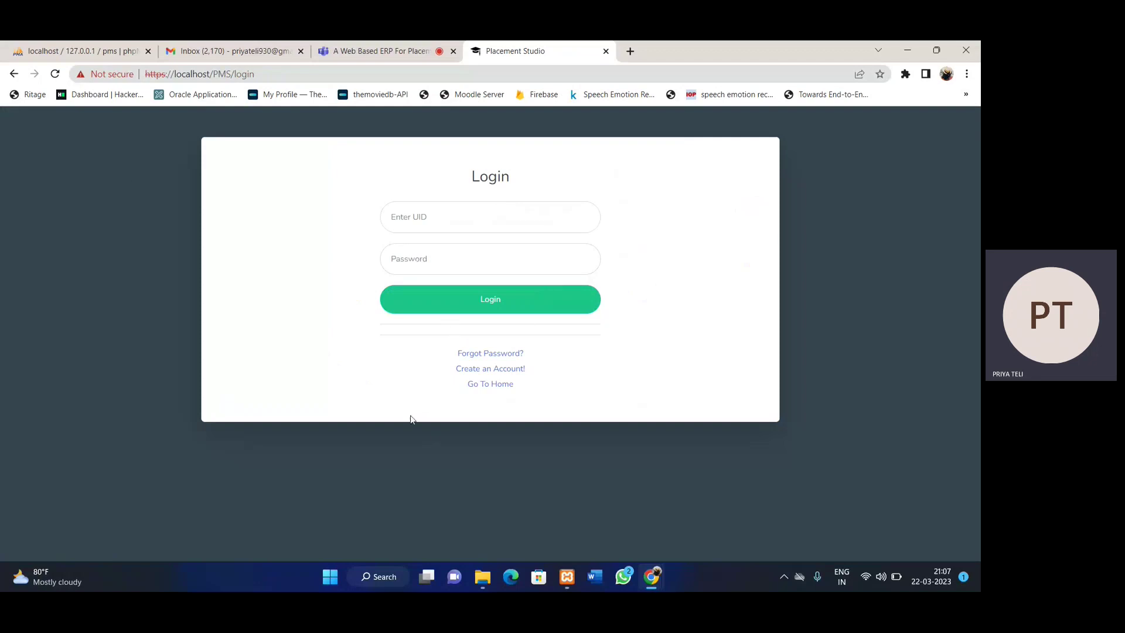
Step: Return to the student login page and enter a saved student UID and the password
click(15, 74)
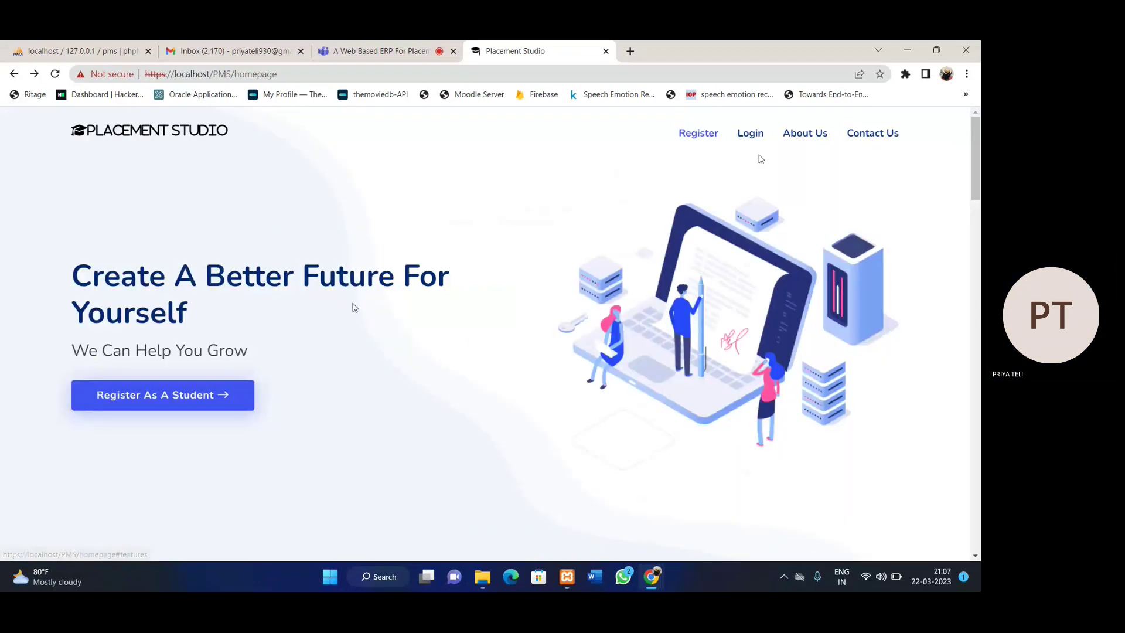
click(232, 396)
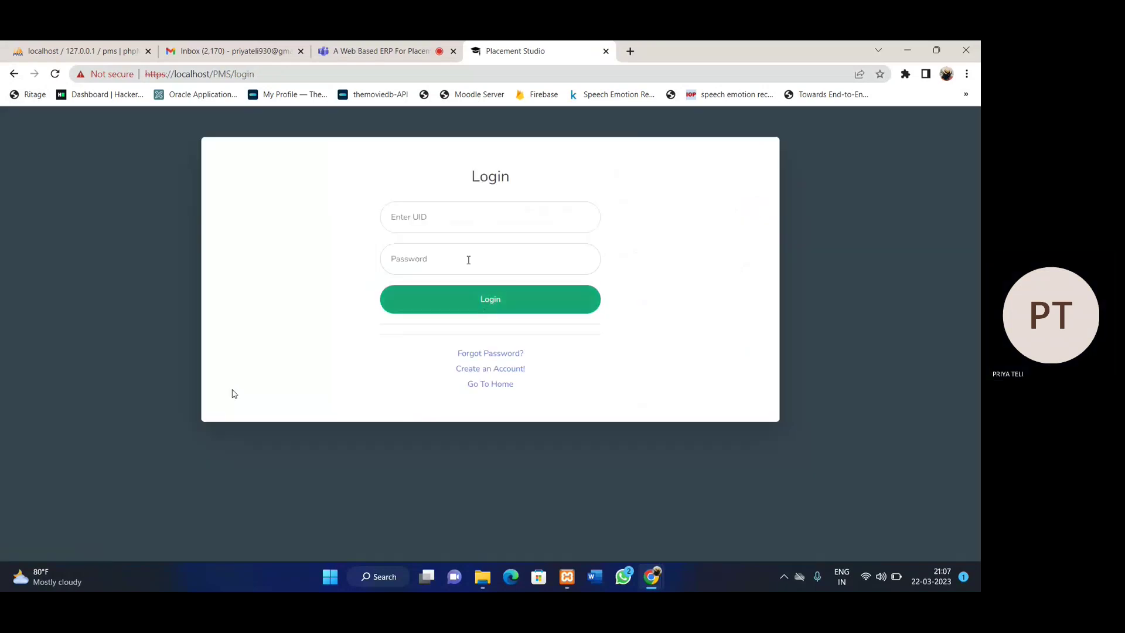
click(479, 217)
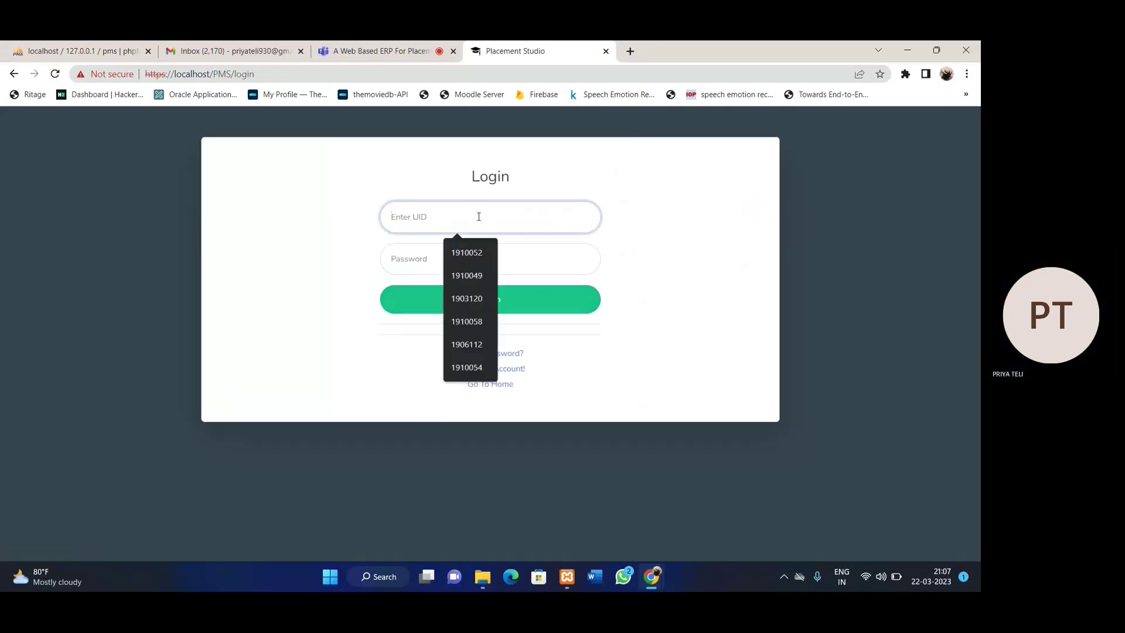
click(469, 252)
click(464, 256)
text(123)
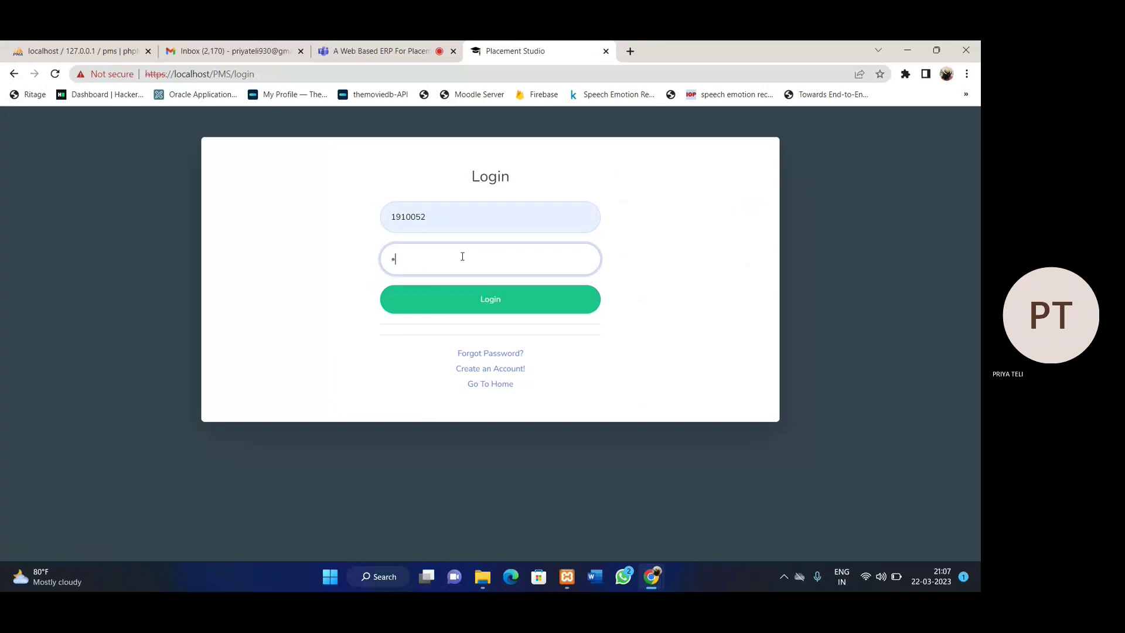
Step: Log in, log out again, and bring up the Create an Account registration form
click(464, 298)
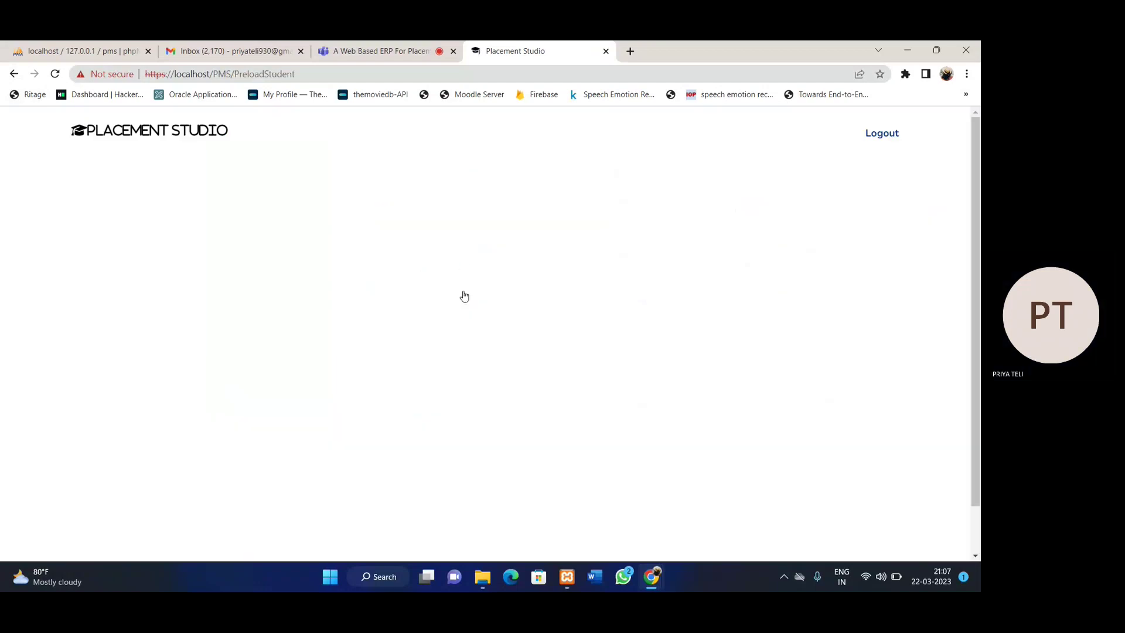
click(884, 135)
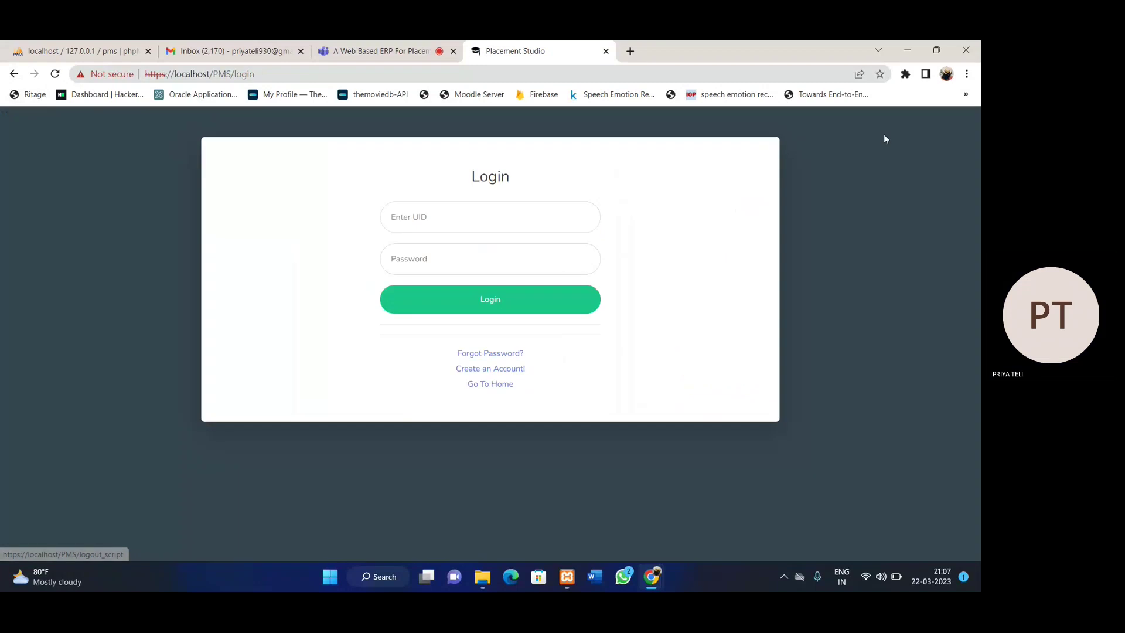
click(490, 369)
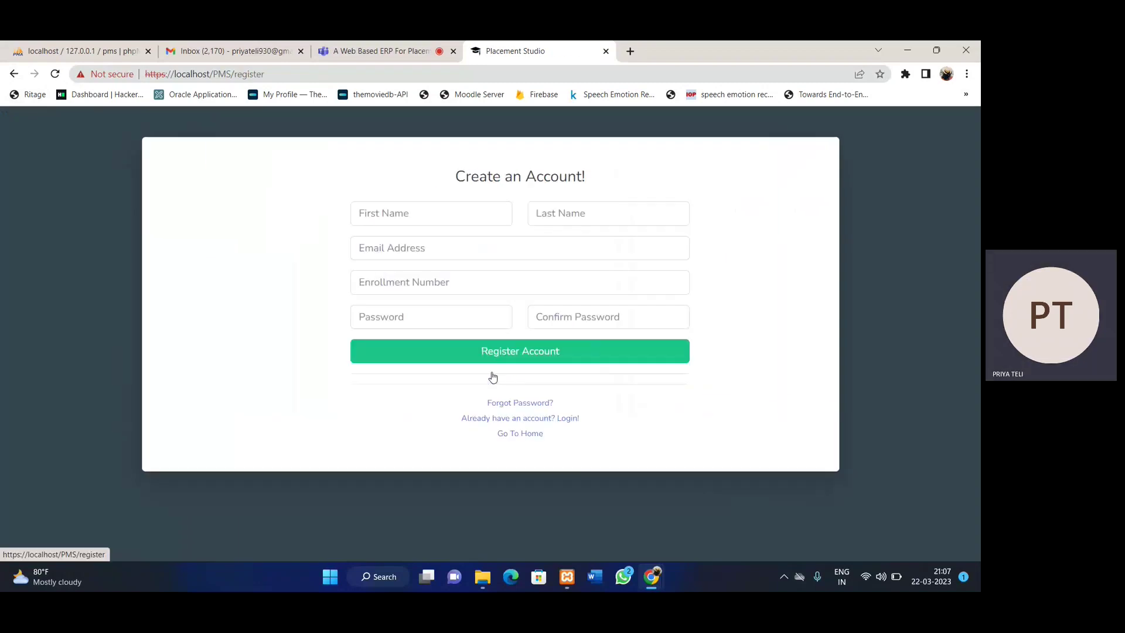
Step: Enter the student's first and last name in the registration form
click(401, 221)
key(Down)
key(Up)
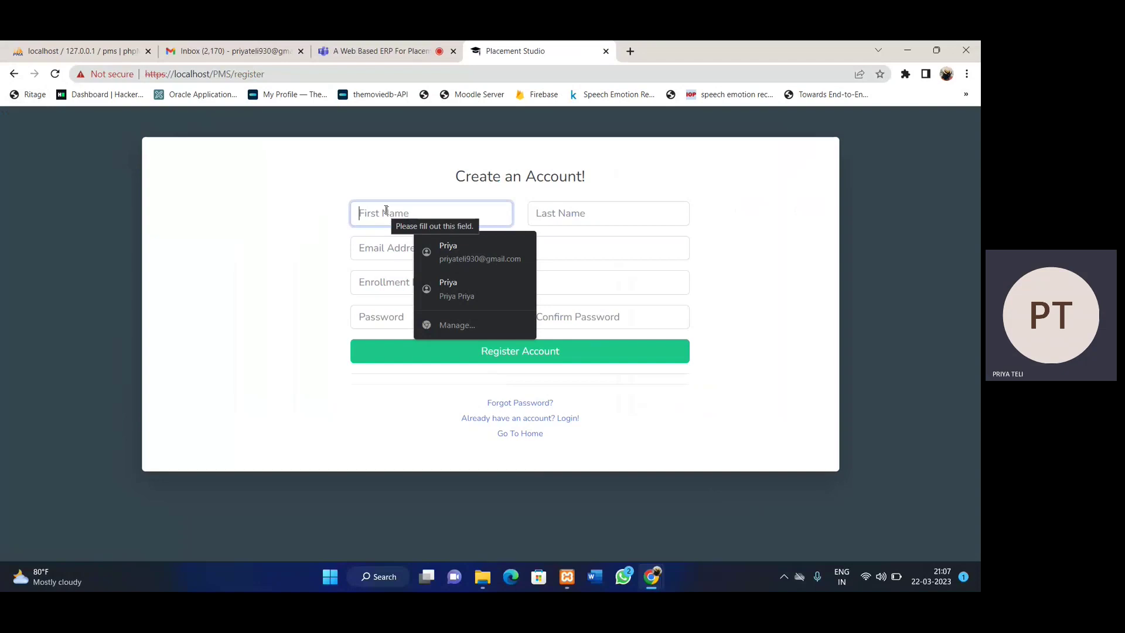
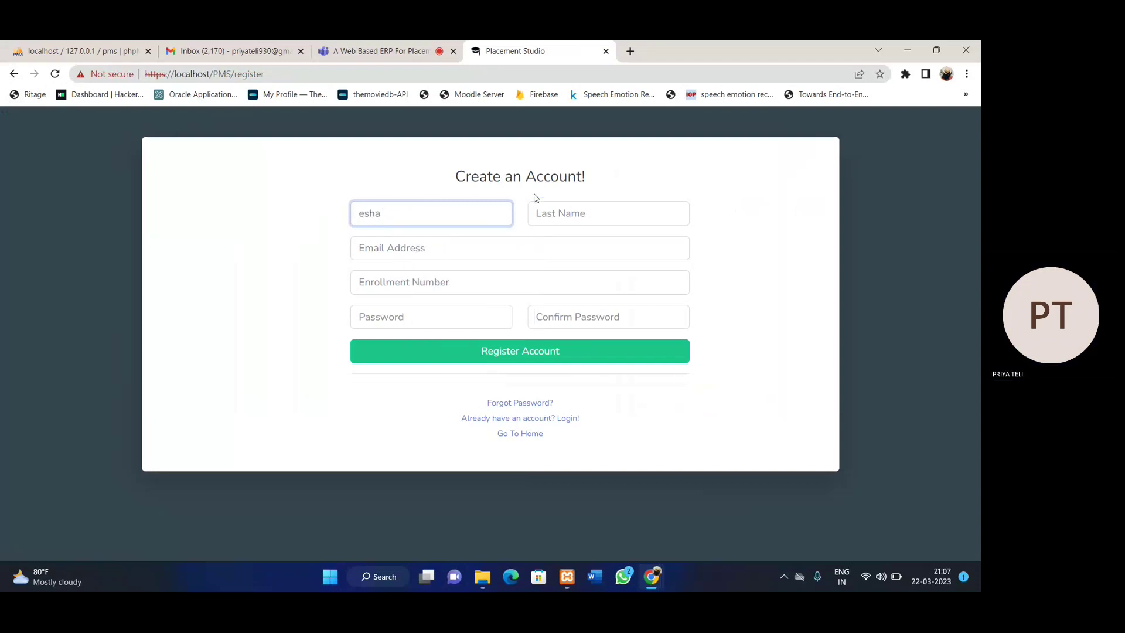
click(558, 209)
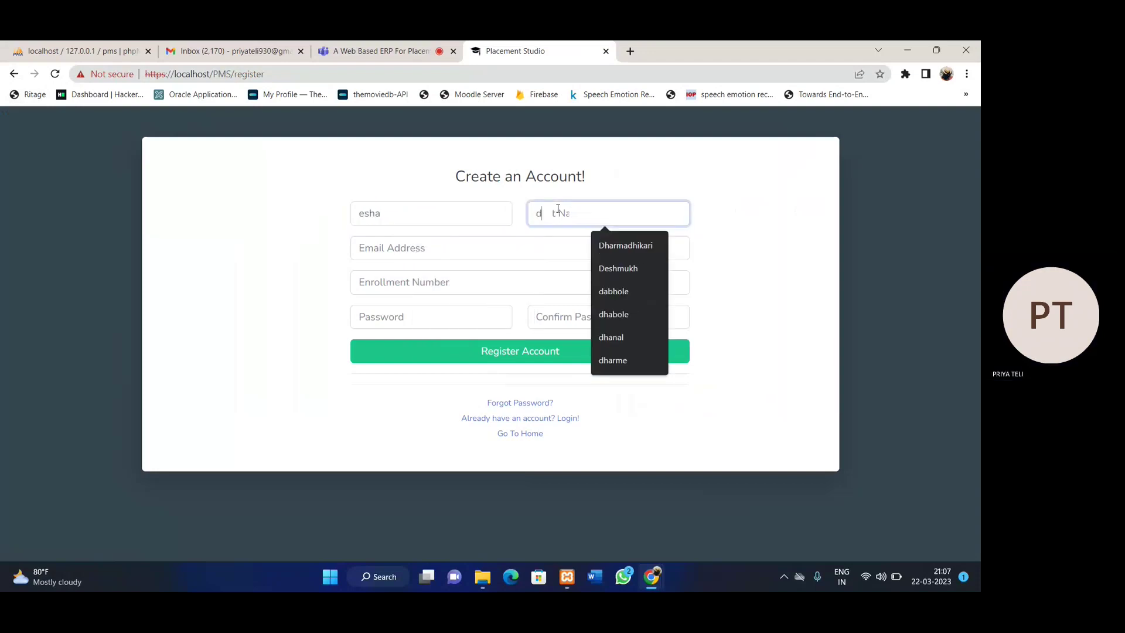
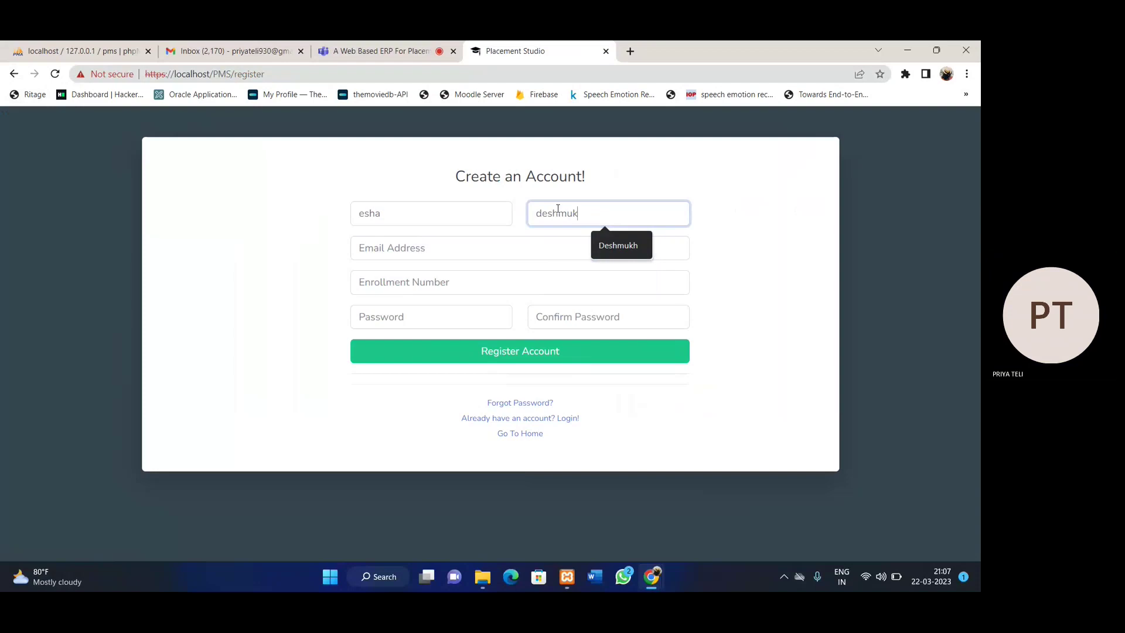
Step: Fill in the saved e-mail address and the student's enrollment number
click(466, 252)
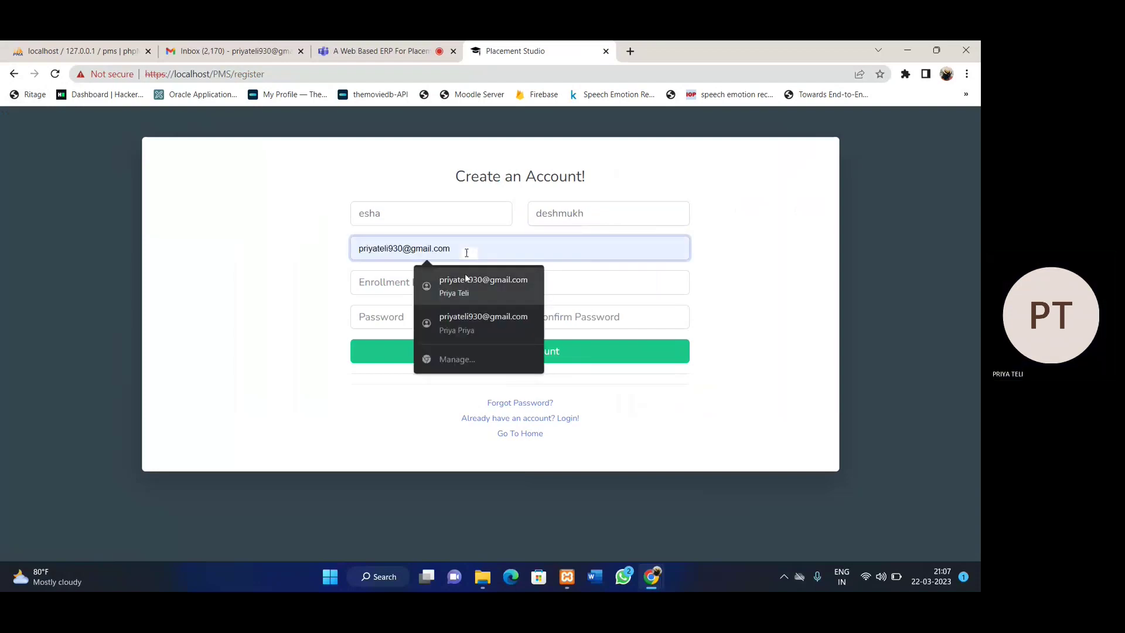
click(463, 292)
click(404, 286)
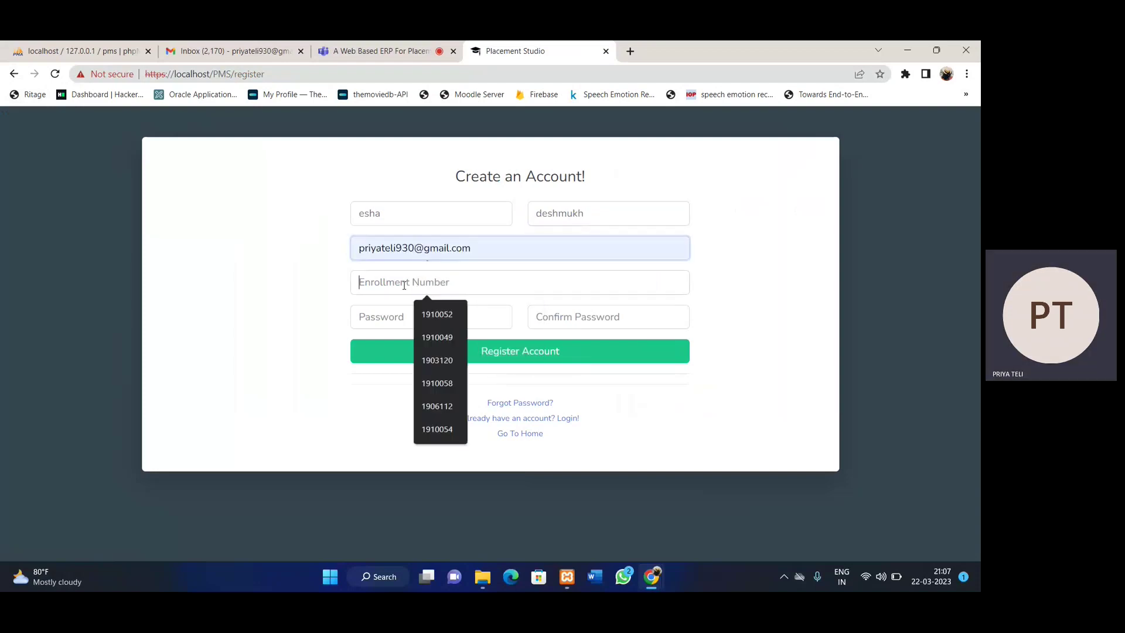
text(191)
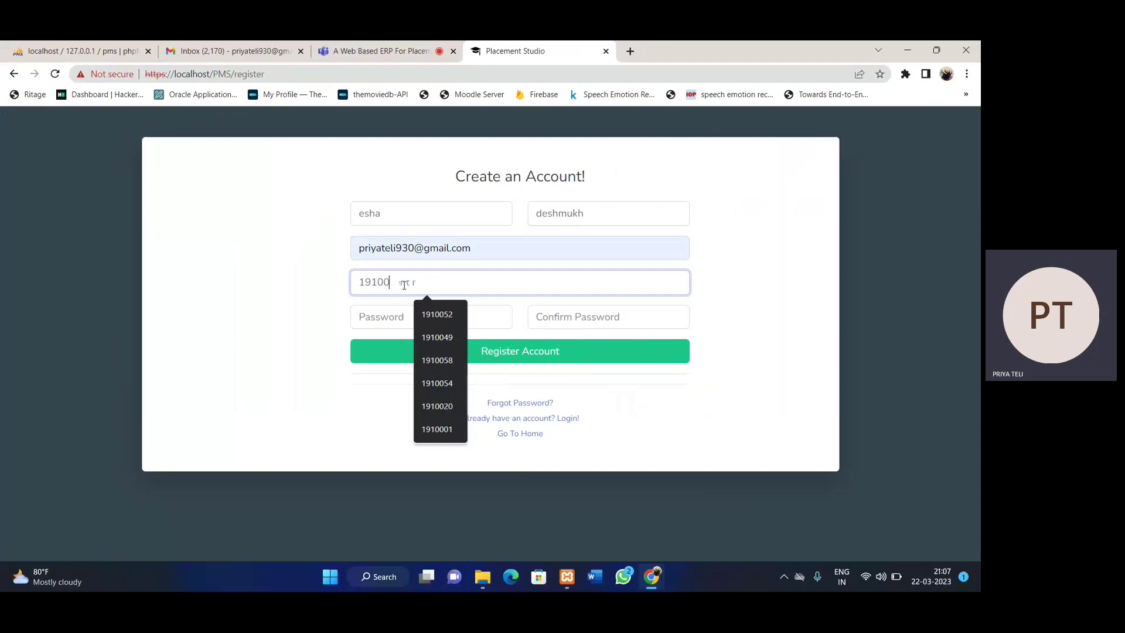
text(0090)
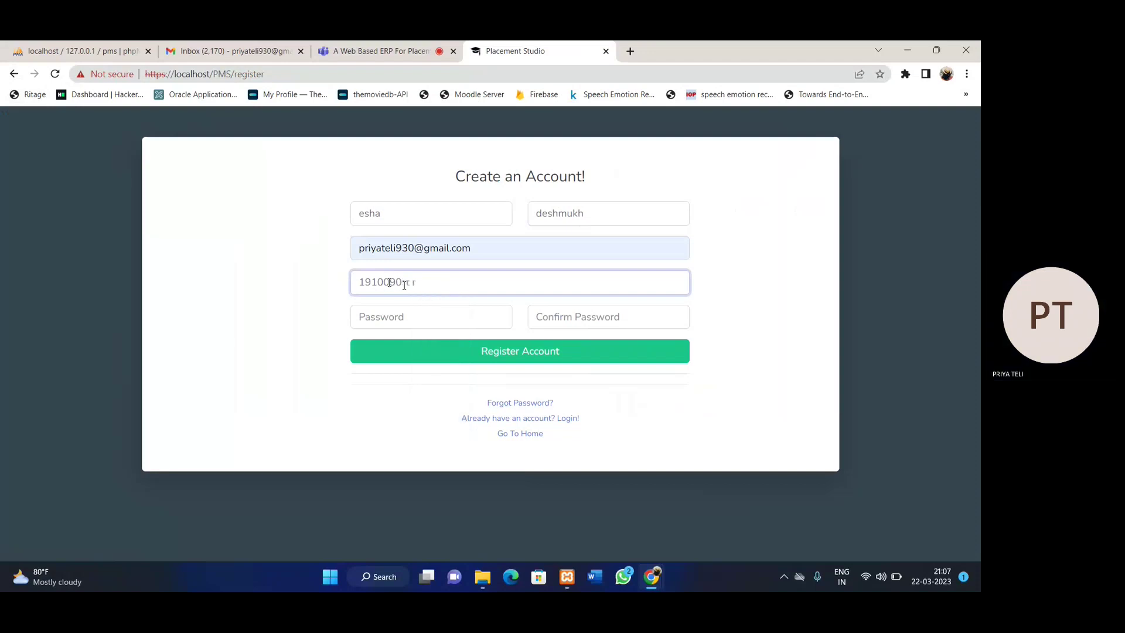
Step: Enter the account password in Password and Confirm Password, then register the account
click(396, 321)
text(12)
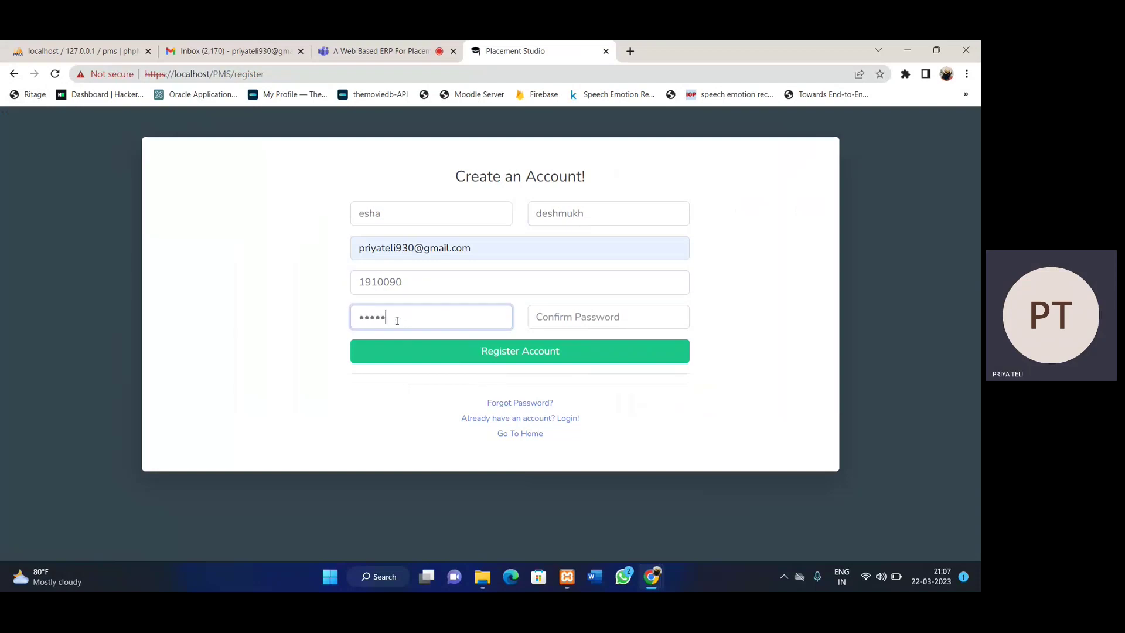
click(560, 317)
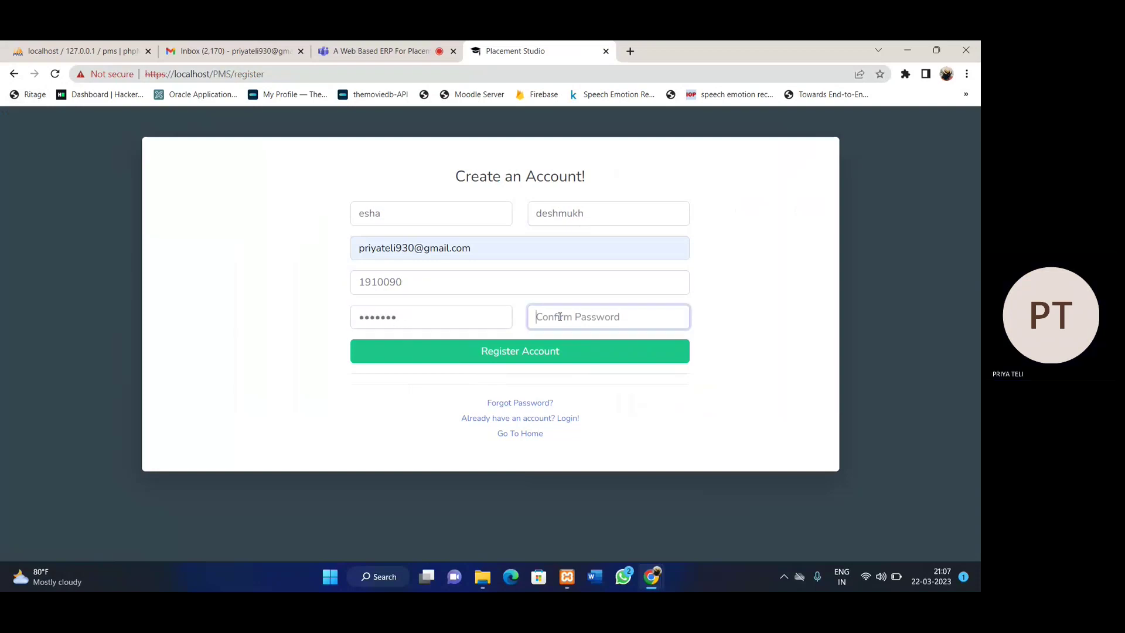
text(1234567)
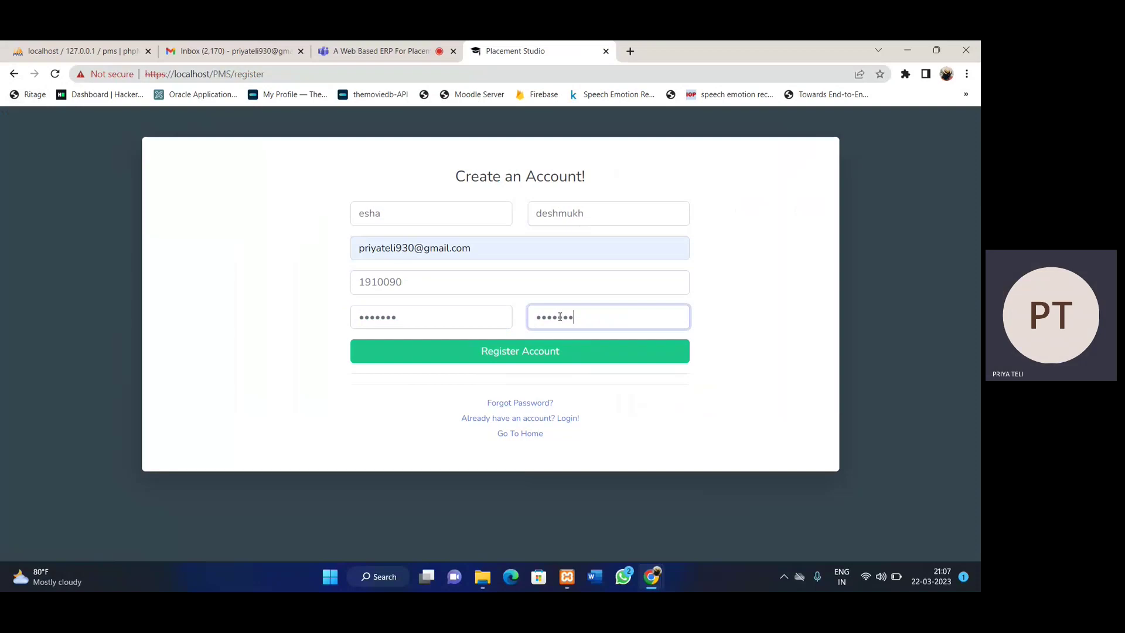
click(515, 361)
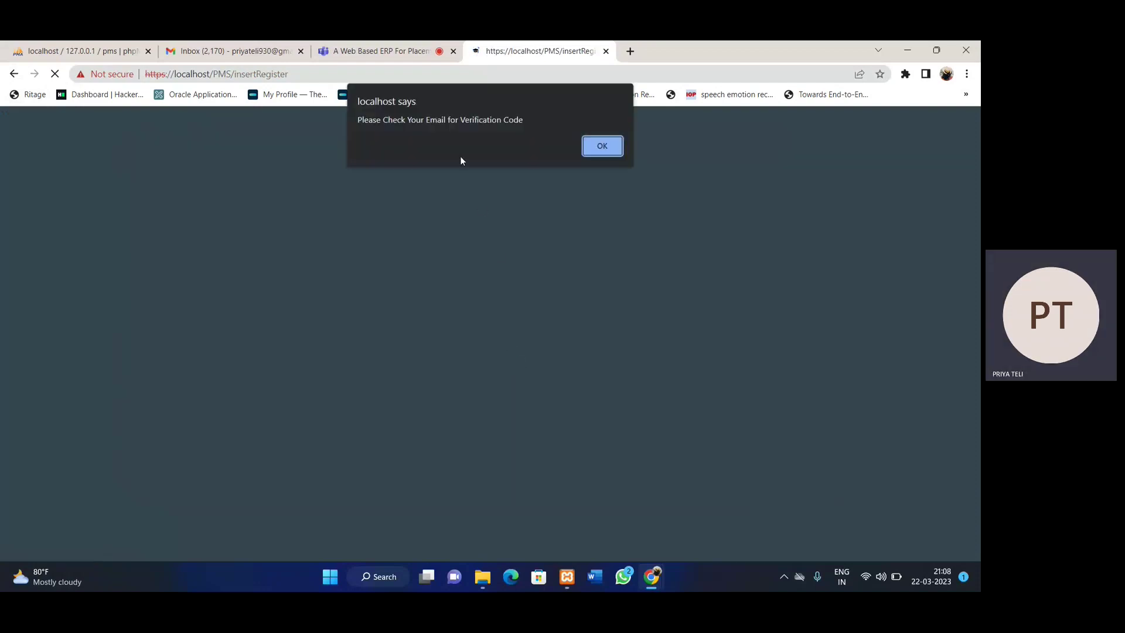
Step: Dismiss the alert and select the code in Gmail's Placement Studio Email Verification message
click(589, 150)
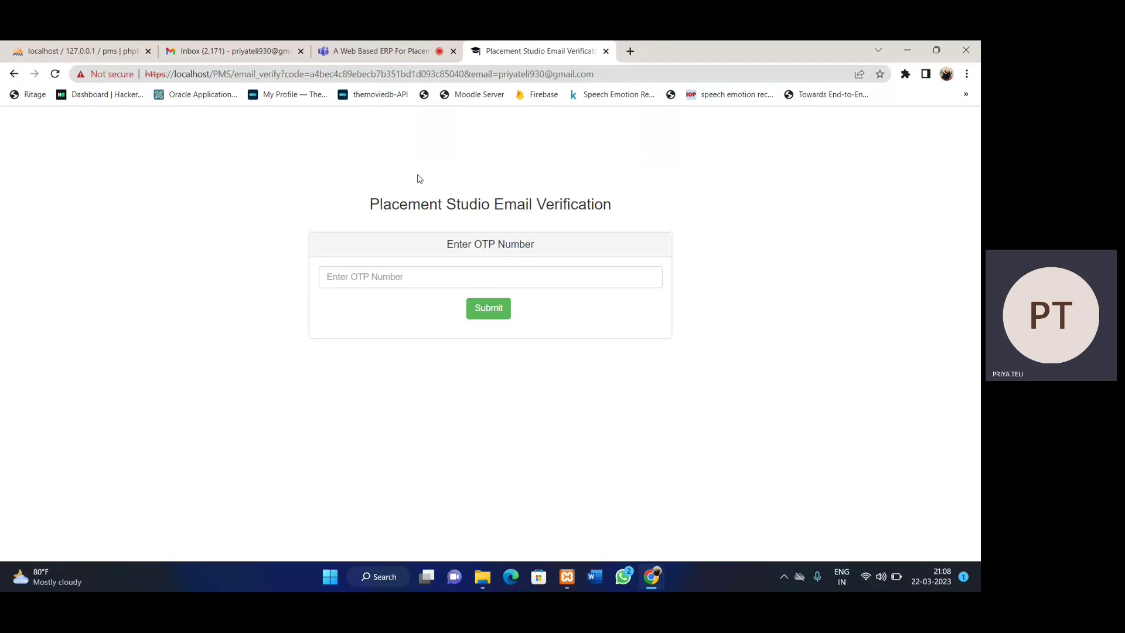
click(200, 47)
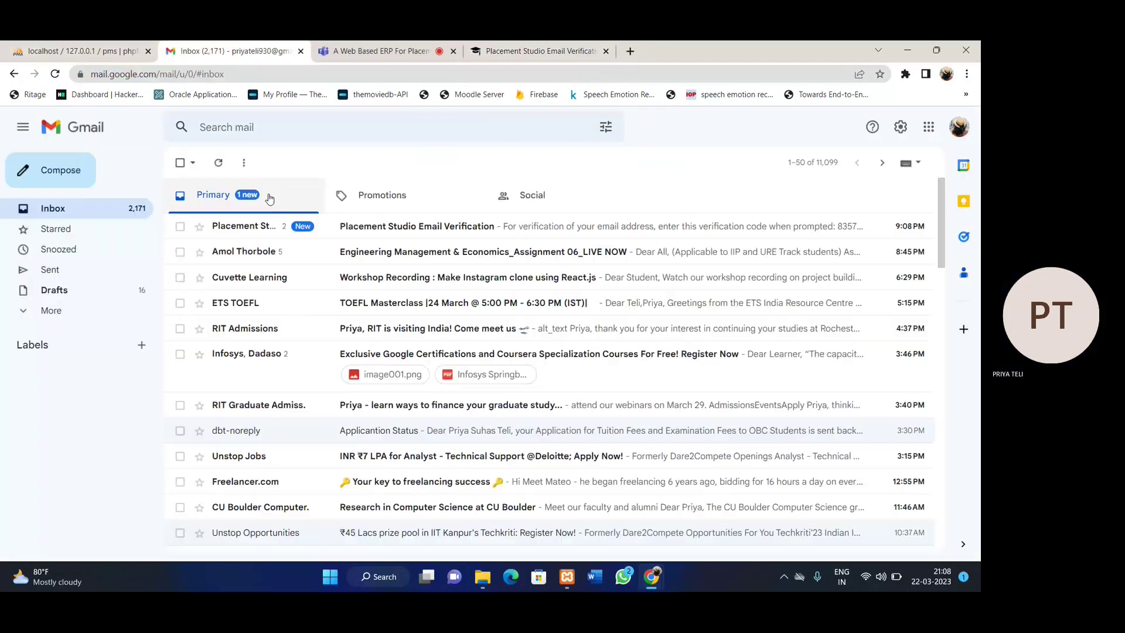
click(370, 241)
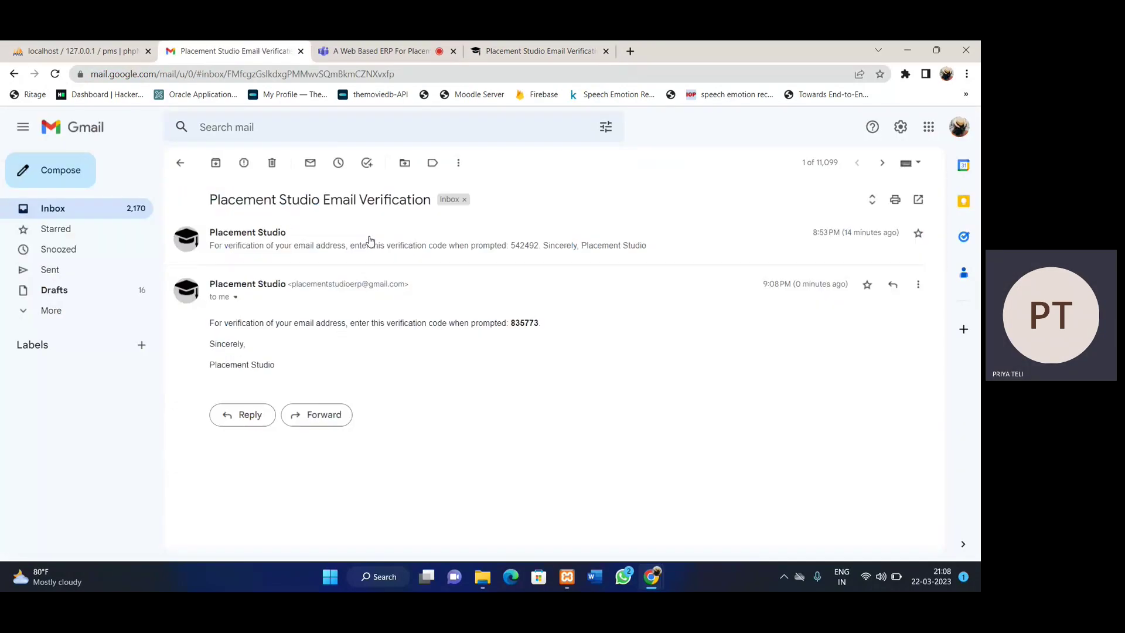
double_click(529, 322)
key(ctrl+c)
Step: Paste the emailed verification code into the Enter OTP Number field and submit it
click(545, 51)
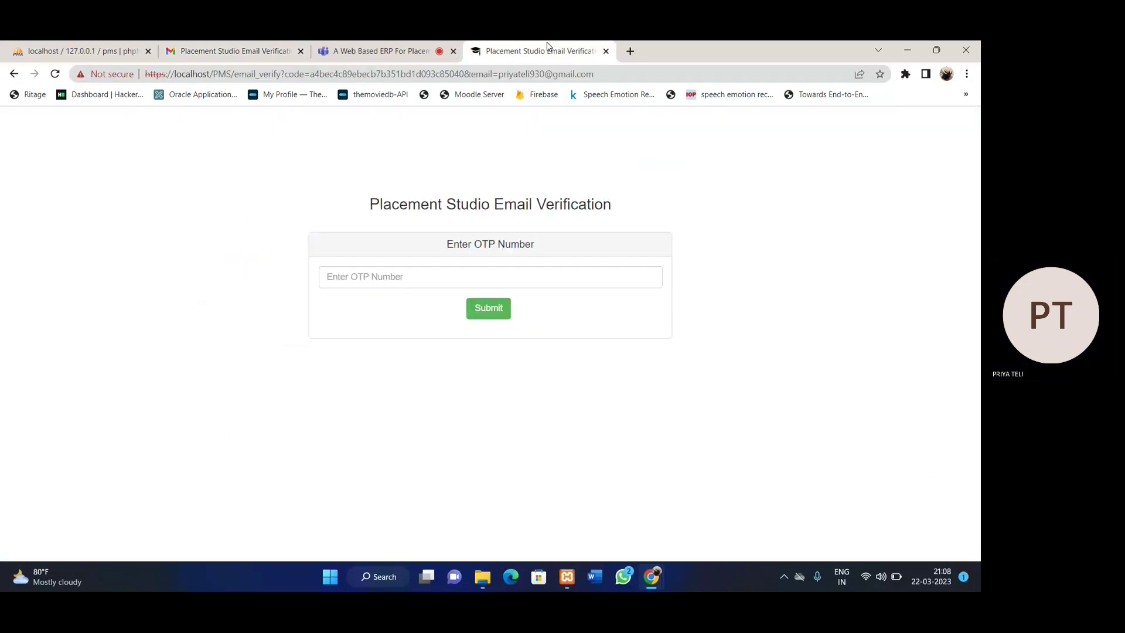
click(433, 276)
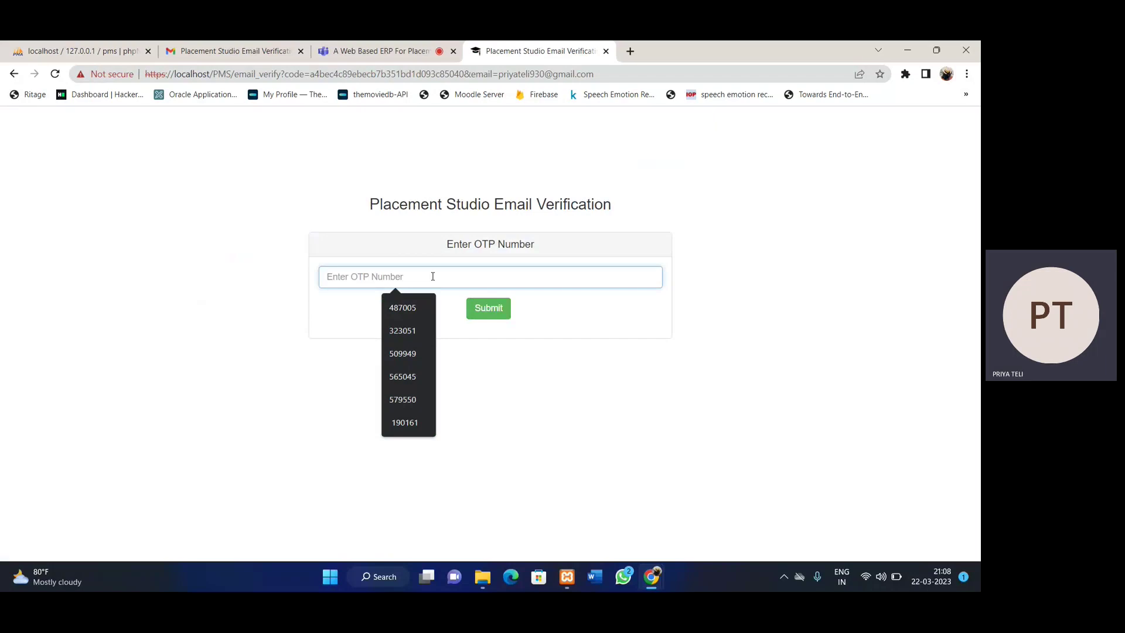
key(ctrl+v)
click(488, 307)
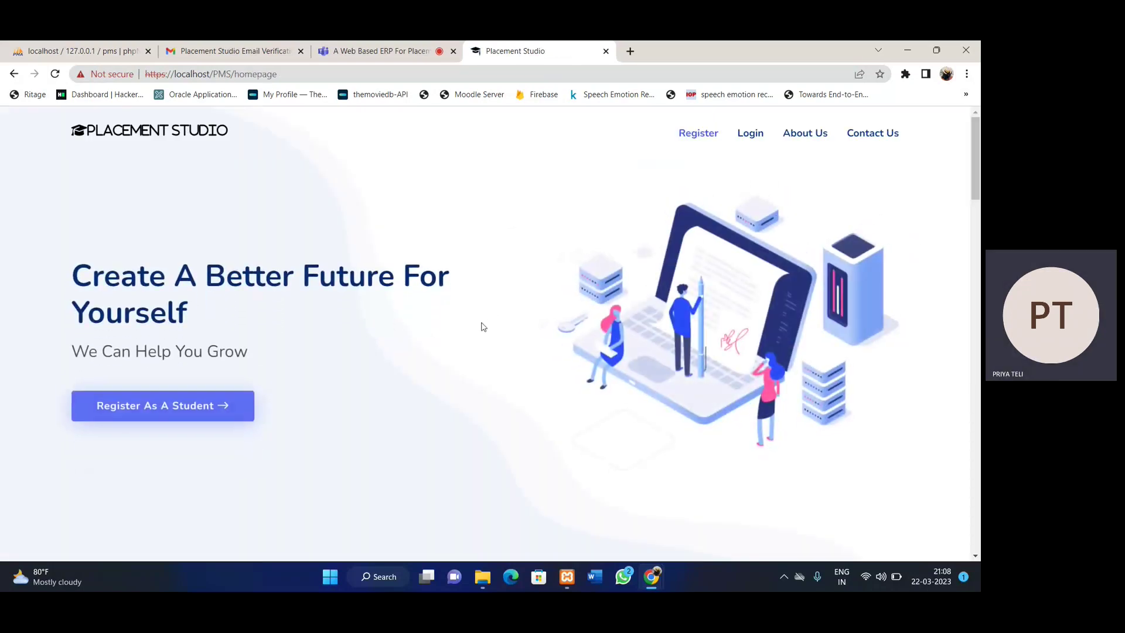
Step: Scroll down the homepage and go to the Student Login page
scroll(482, 327, down, 3)
scroll(483, 327, down, 6)
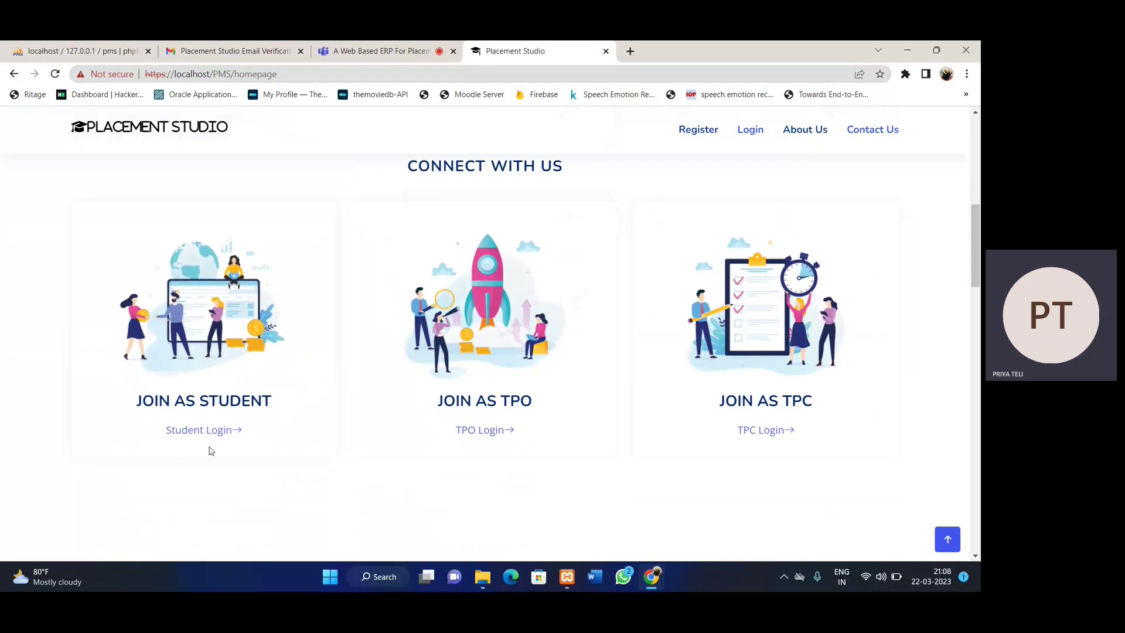
click(191, 433)
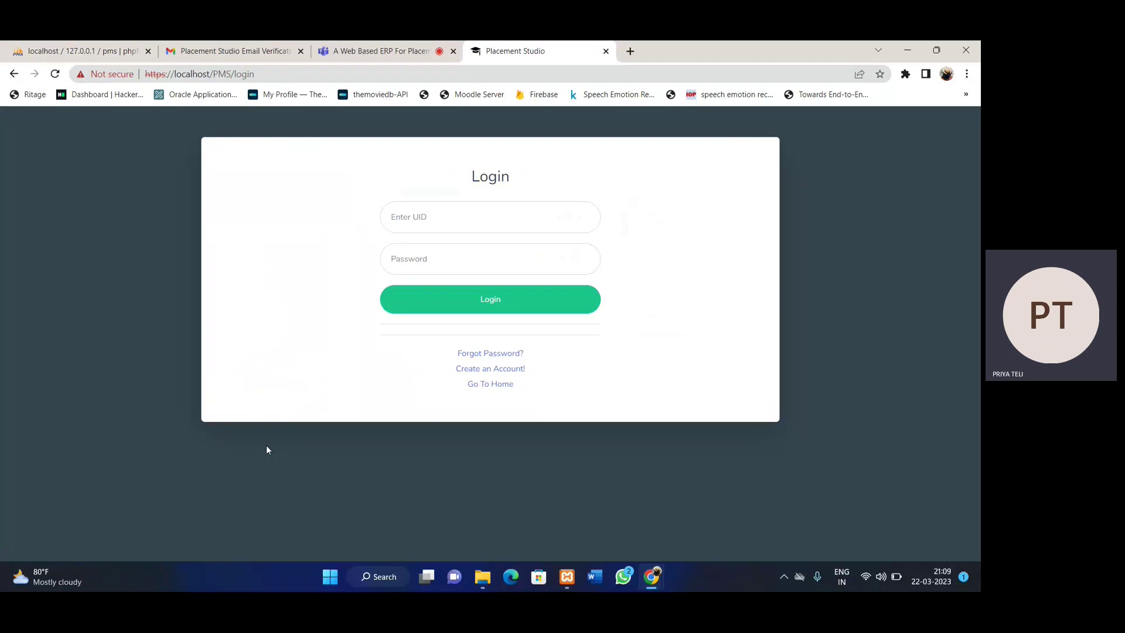
Step: Sign in with the saved student UID, then view the placement report chart by branch
click(502, 207)
text(1910052)
click(466, 253)
click(434, 262)
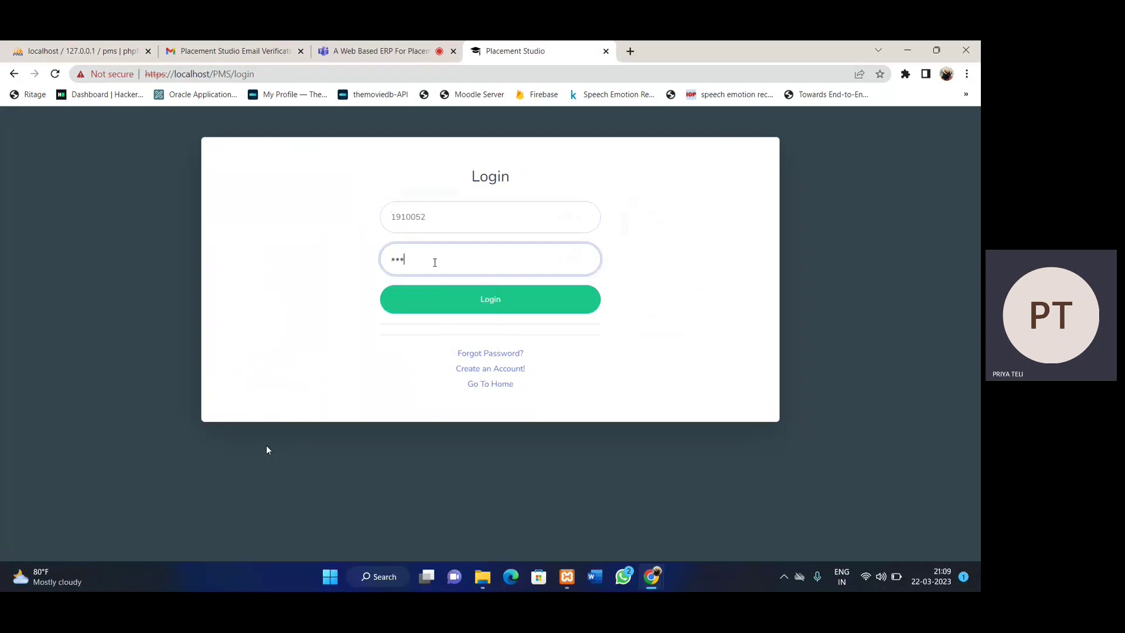
click(456, 306)
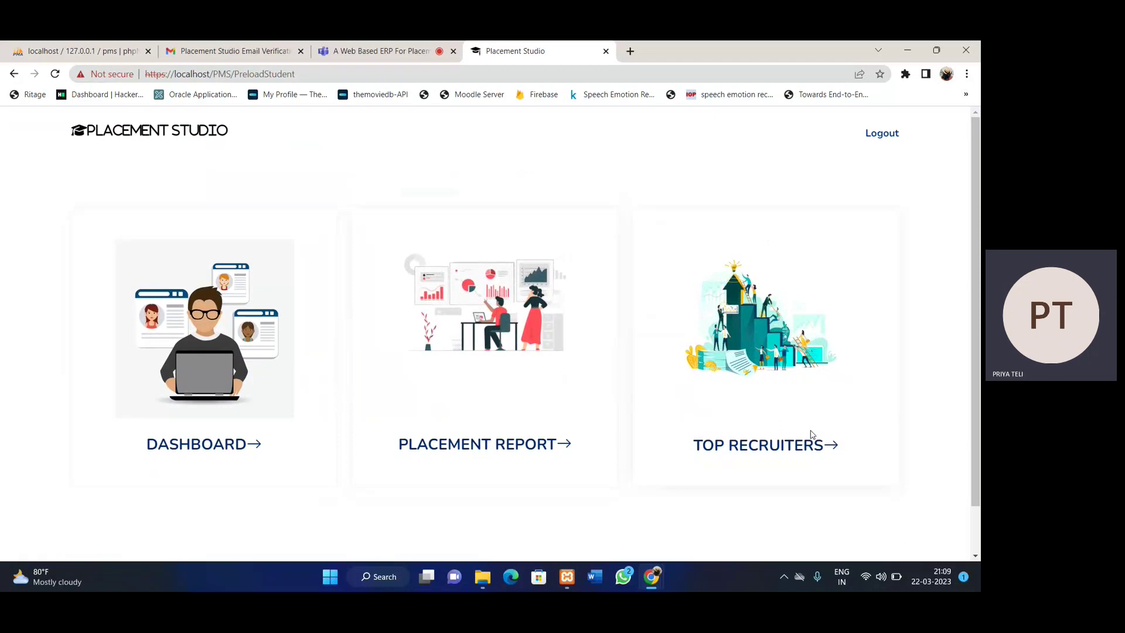
click(524, 451)
Step: Look over the placement report and the Top Recruiters list, then go to the student Dashboard
mouse_move(284, 310)
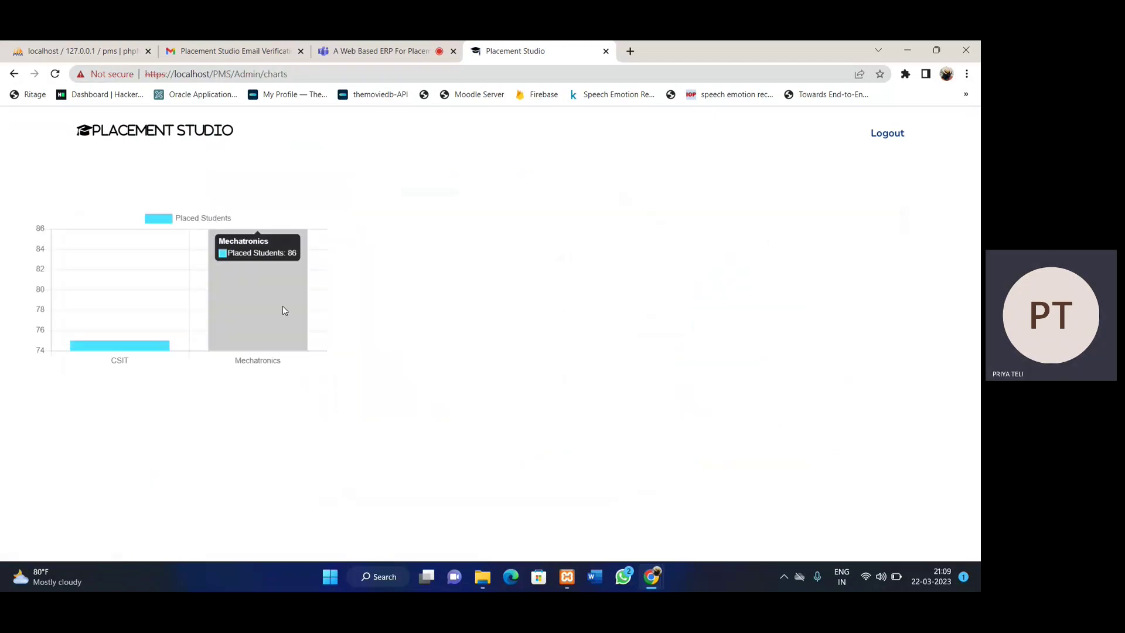
mouse_move(128, 348)
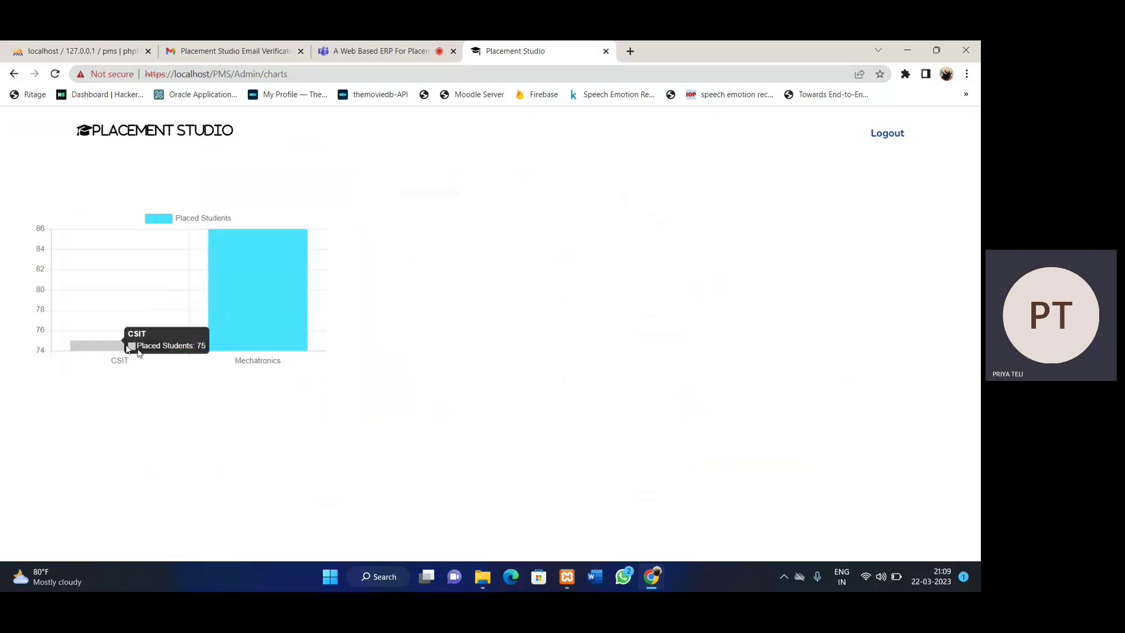
click(14, 73)
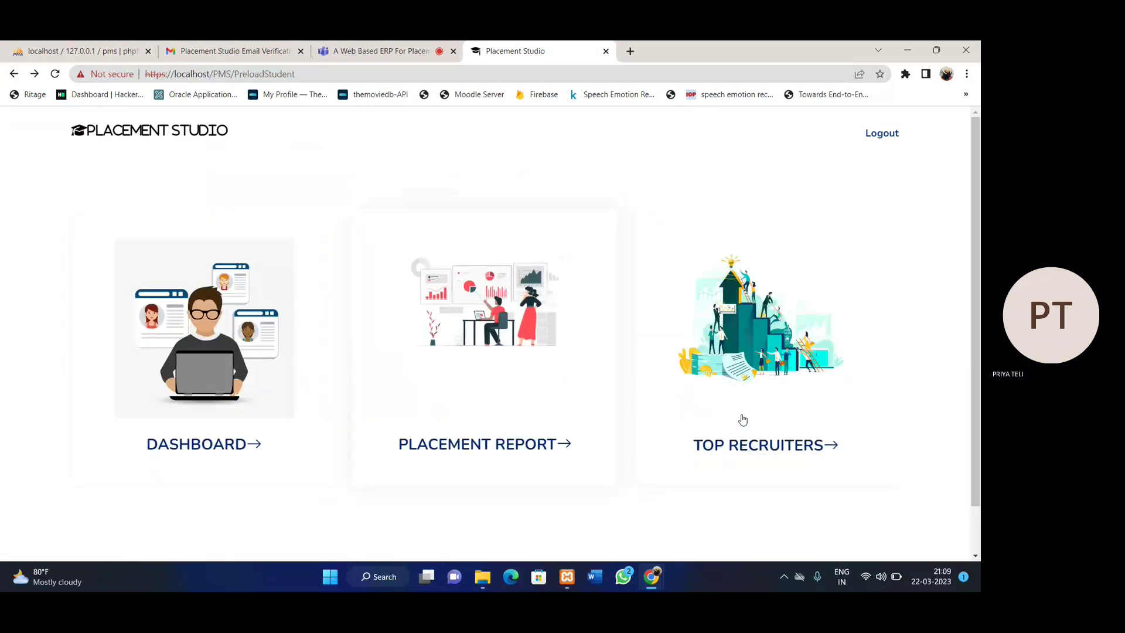
click(745, 450)
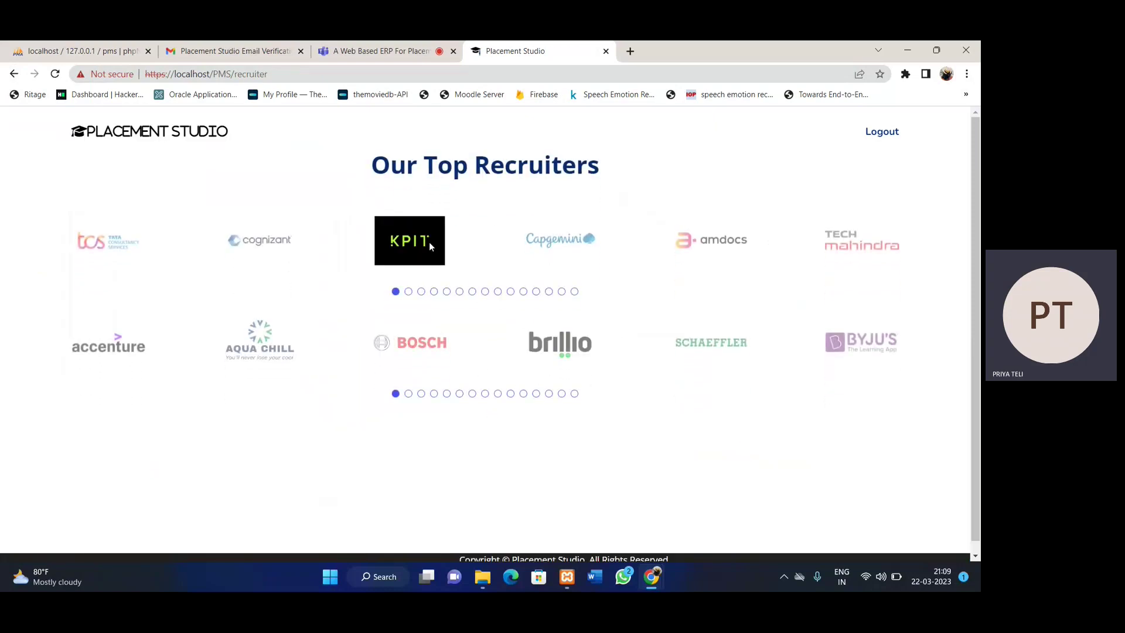
click(14, 74)
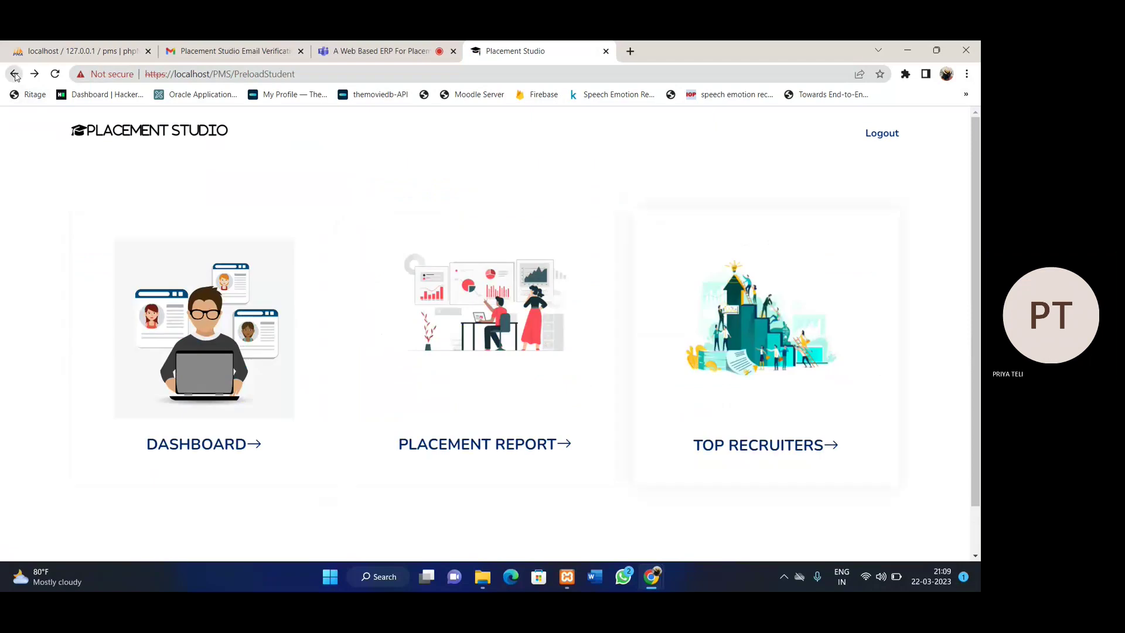
click(158, 449)
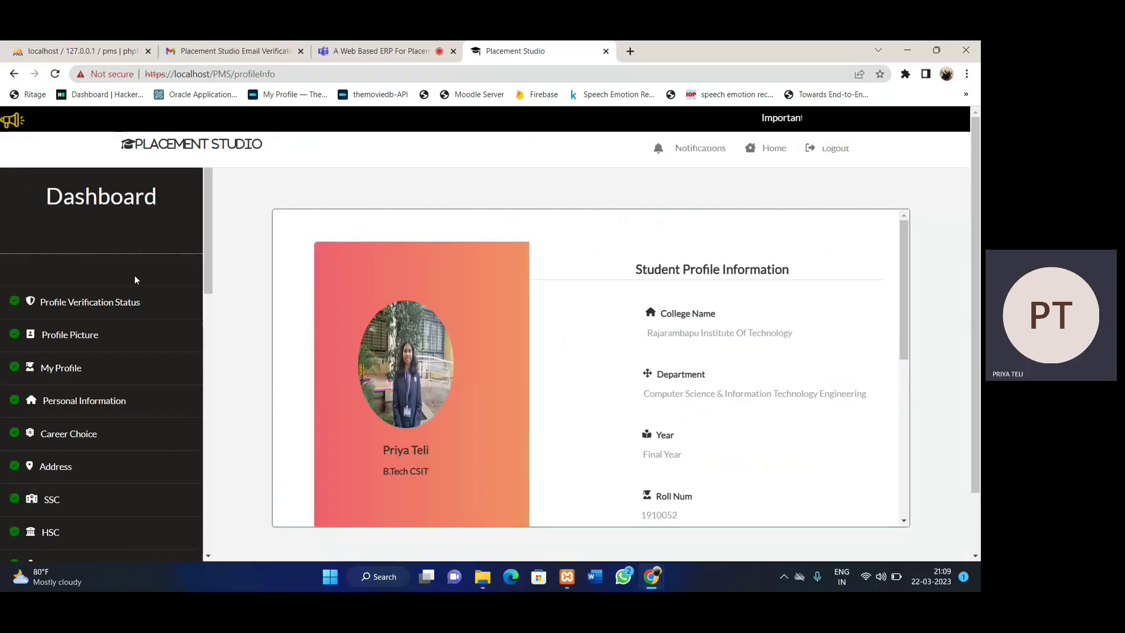
Step: Scroll through the Student Profile Information panel, then view the Profile Verification Status
scroll(540, 380, down, 6)
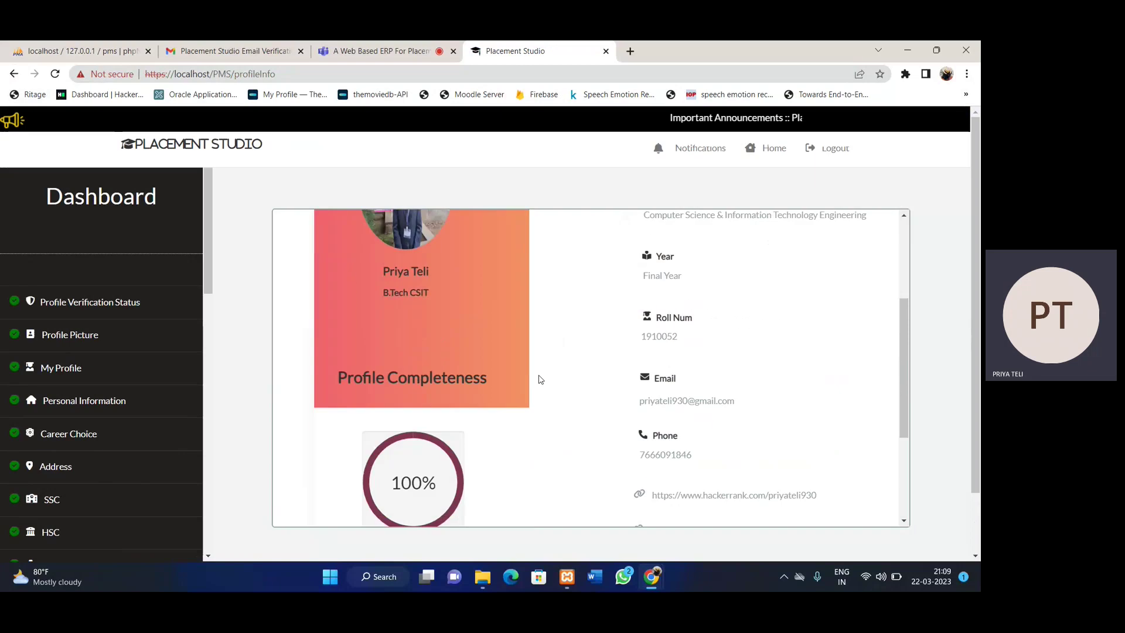
scroll(540, 379, up, 10)
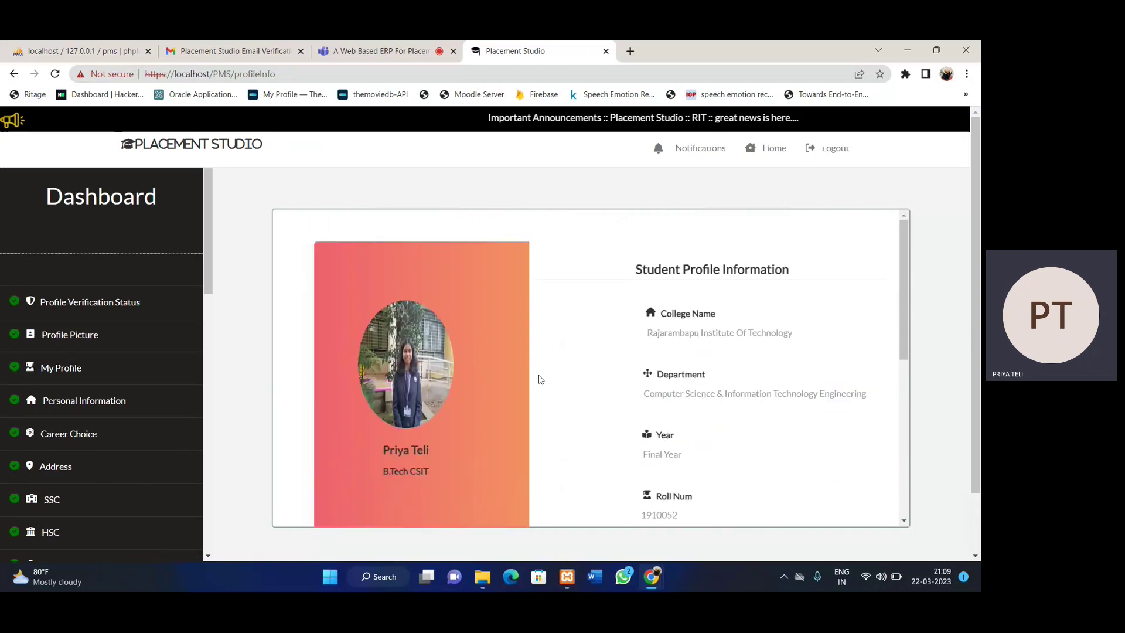
scroll(540, 380, down, 10)
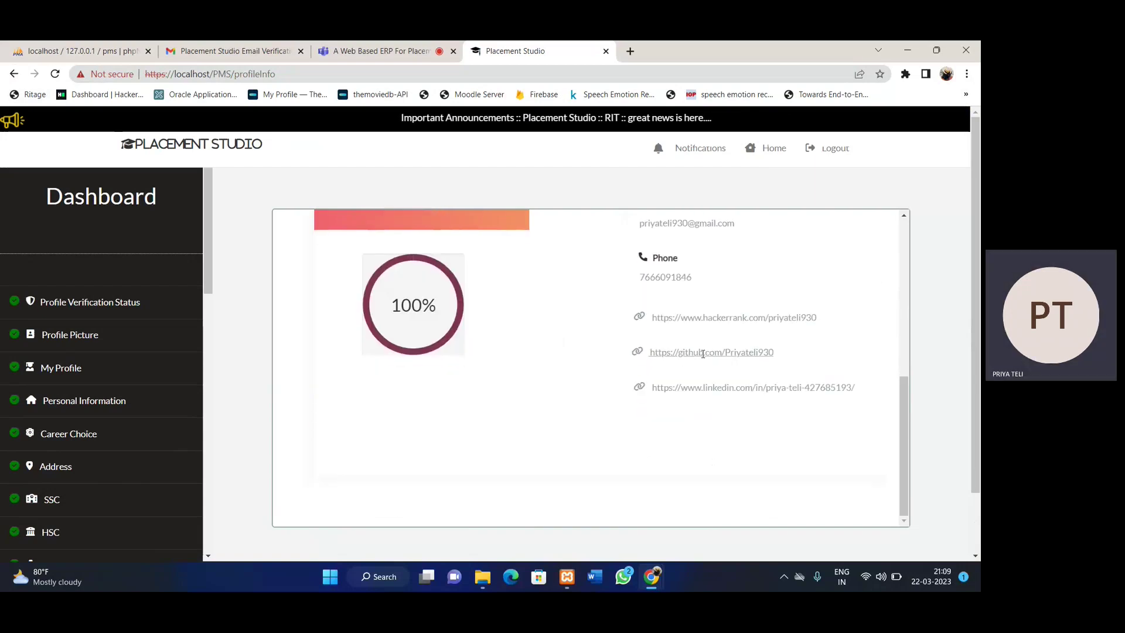
scroll(703, 354, up, 10)
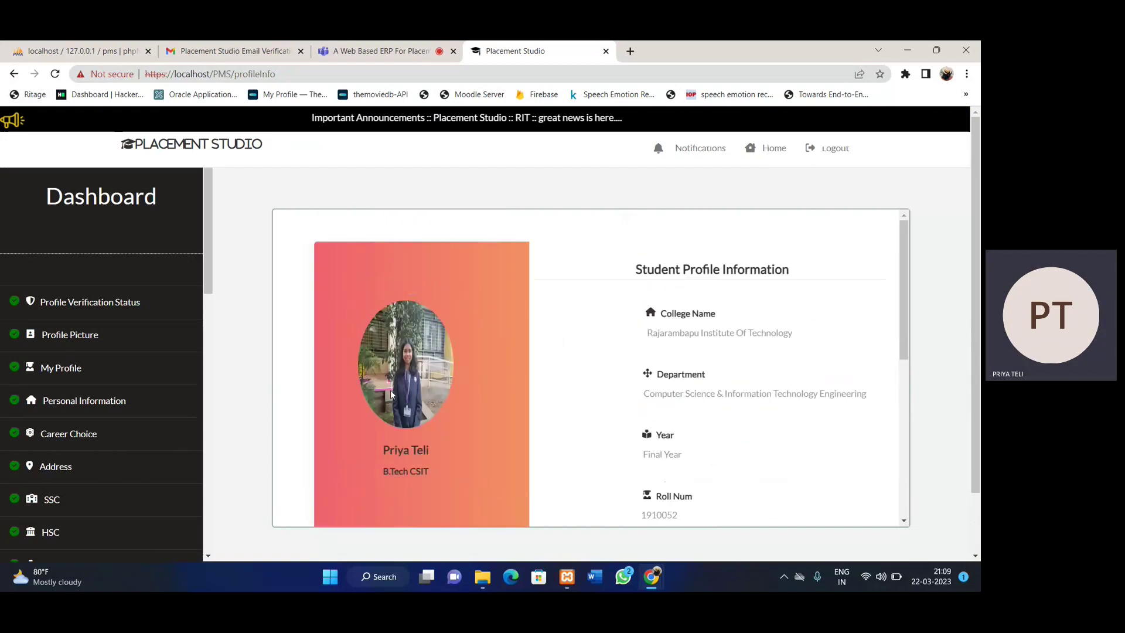
scroll(391, 395, down, 10)
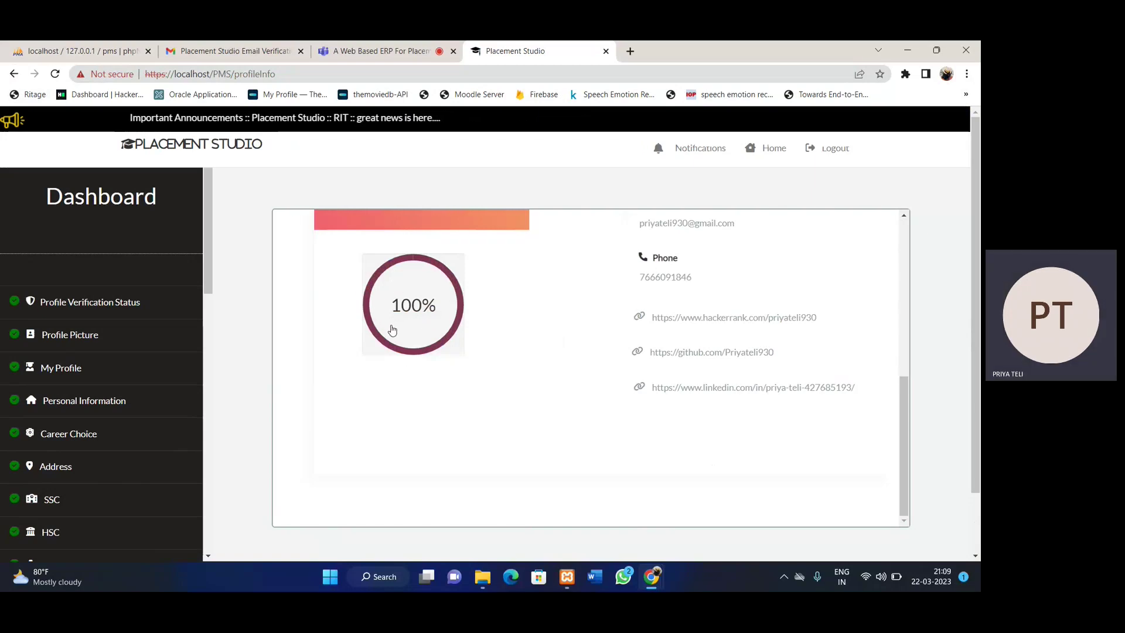
scroll(358, 395, up, 8)
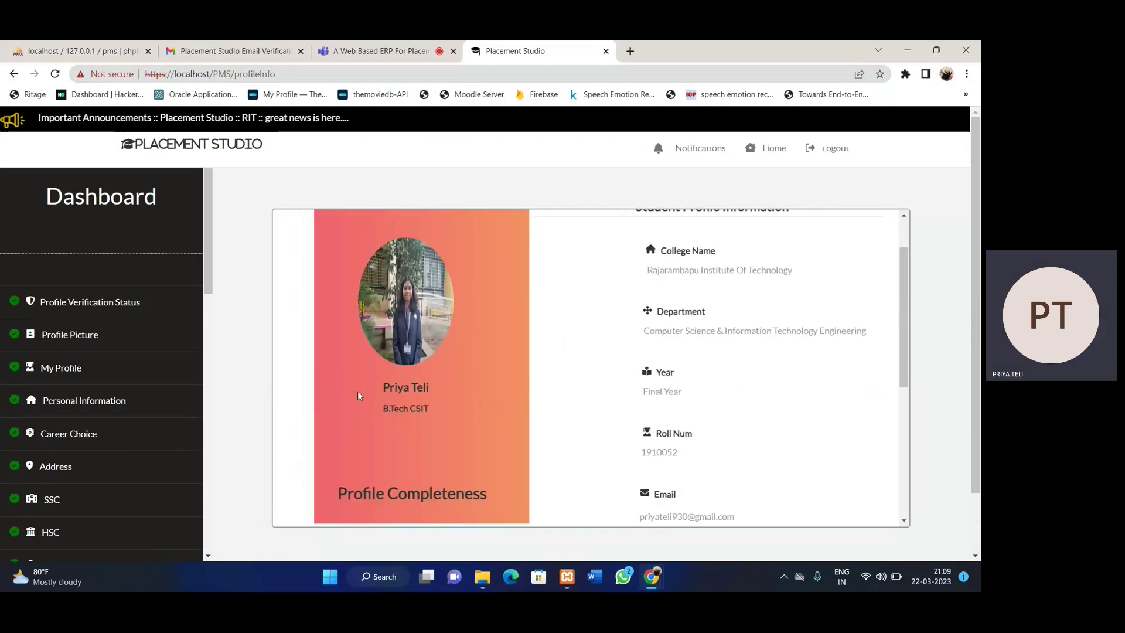
scroll(132, 421, down, 2)
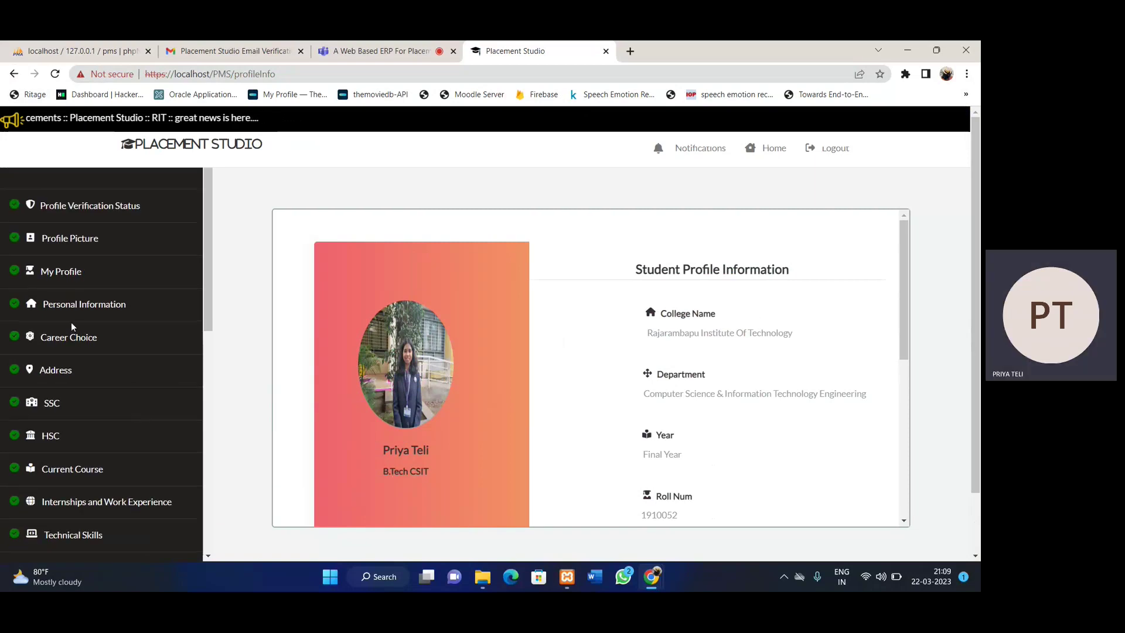
scroll(72, 322, up, 2)
click(72, 302)
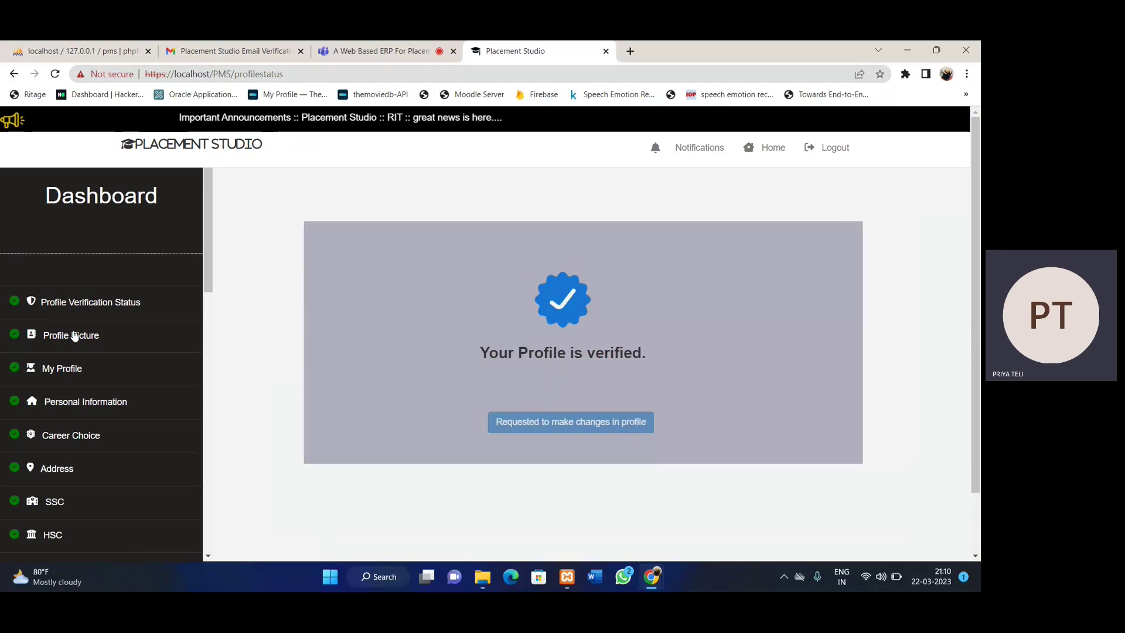
Step: Look through the Personal Information, Career Choice, Address and SSC Details forms
click(62, 404)
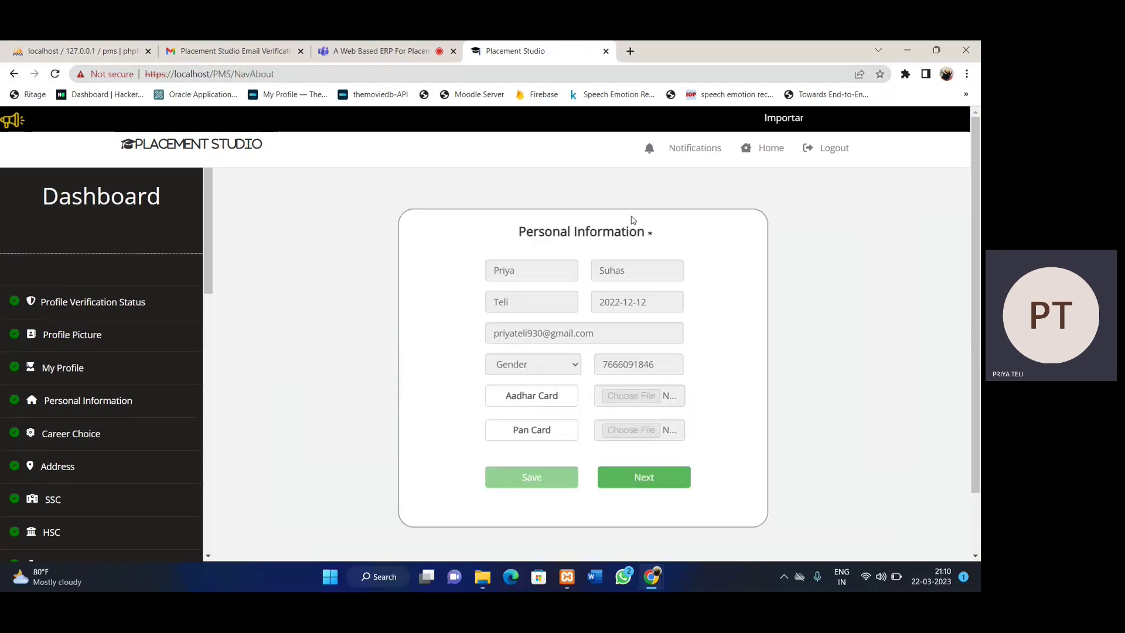
click(117, 435)
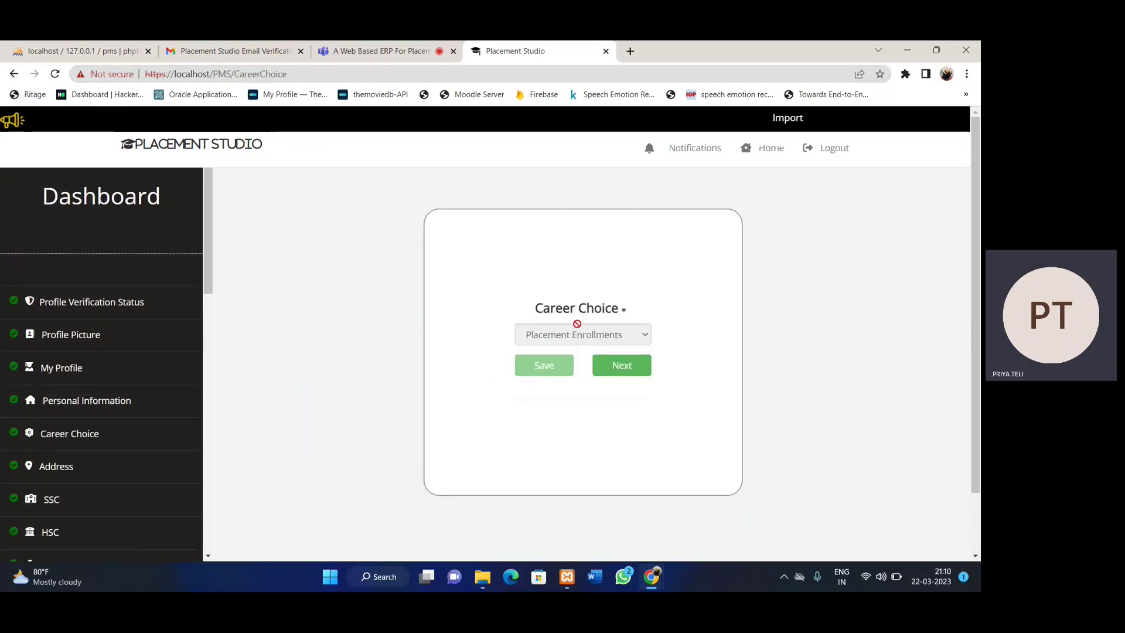
click(47, 469)
scroll(103, 448, down, 2)
click(55, 414)
scroll(56, 414, down, 1)
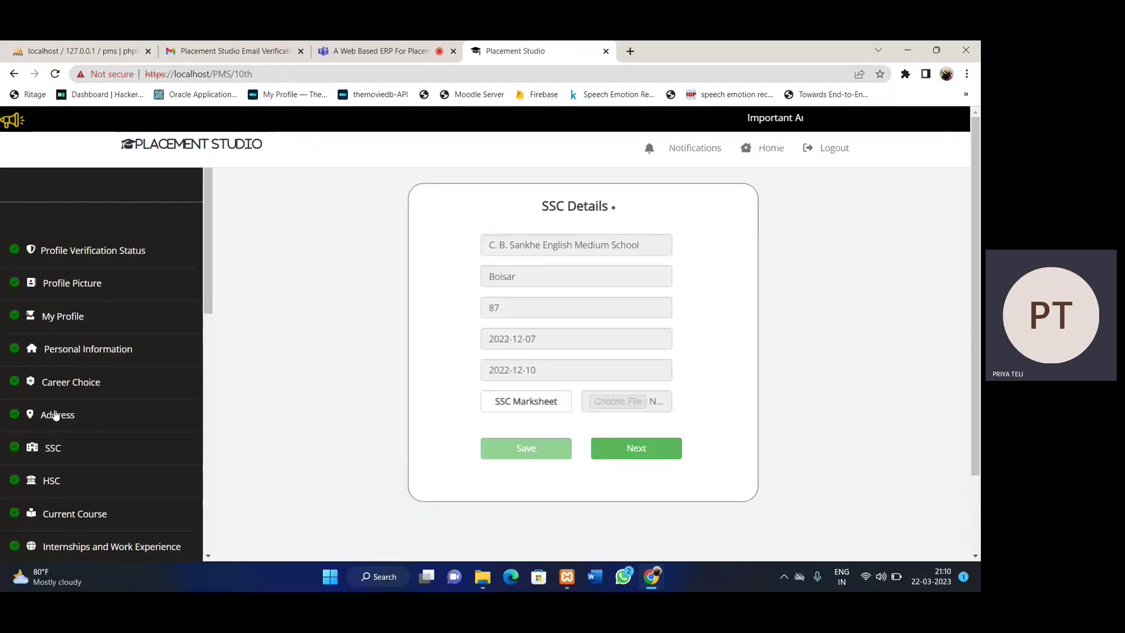
scroll(59, 451, down, 1)
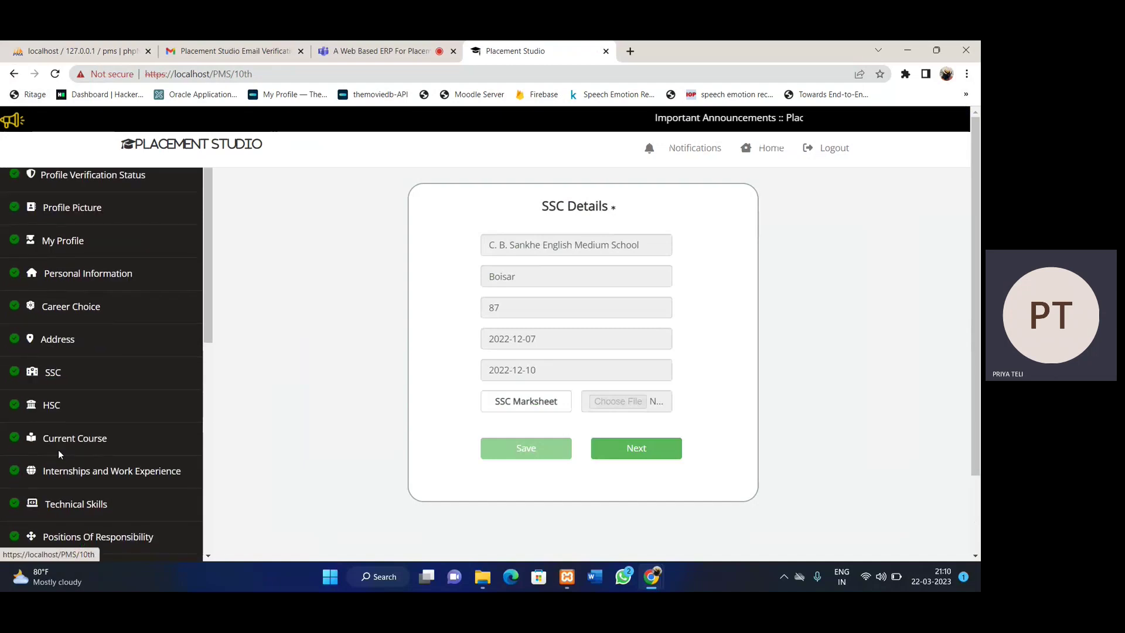
Step: Review the HSC, Current Course and Internship details, ending on the Address form
click(68, 406)
scroll(57, 409, down, 5)
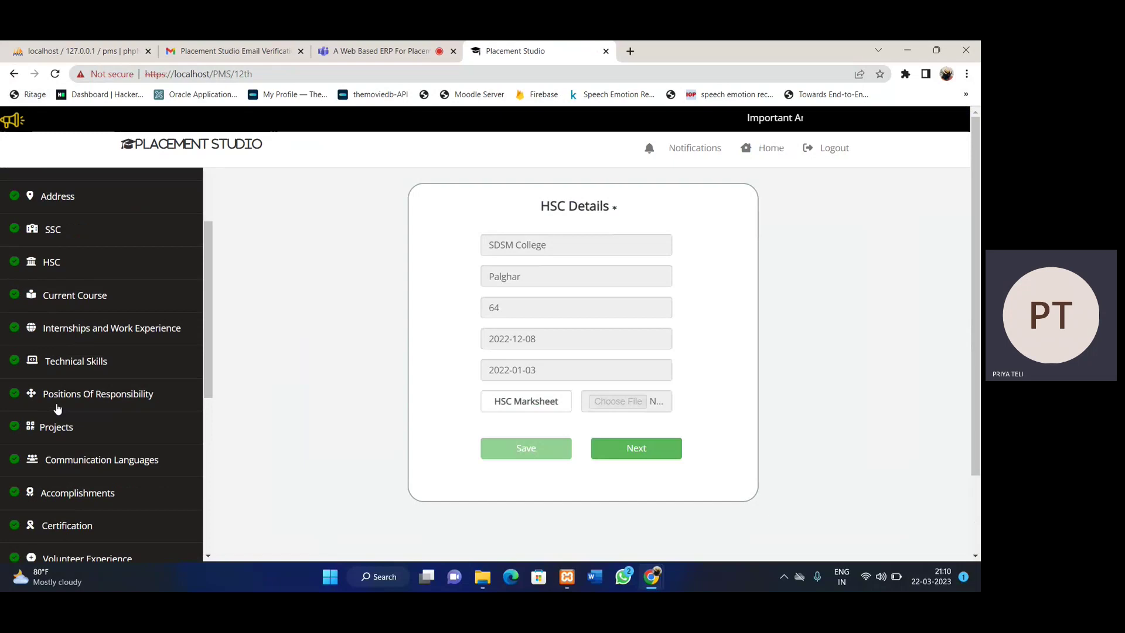
click(62, 303)
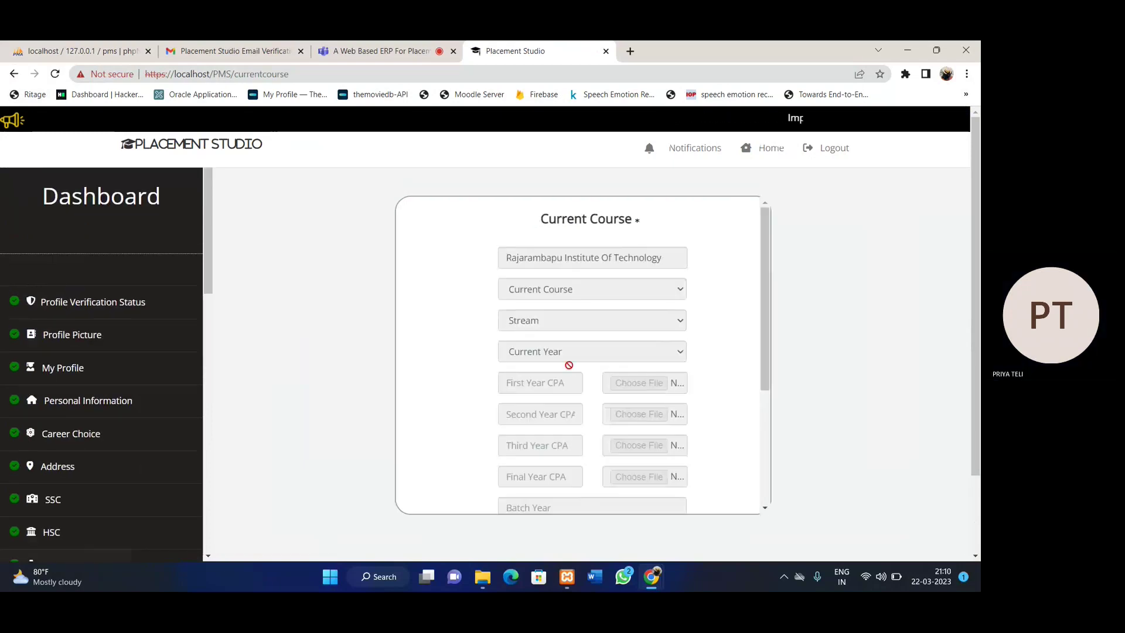
scroll(554, 373, down, 5)
scroll(94, 516, down, 3)
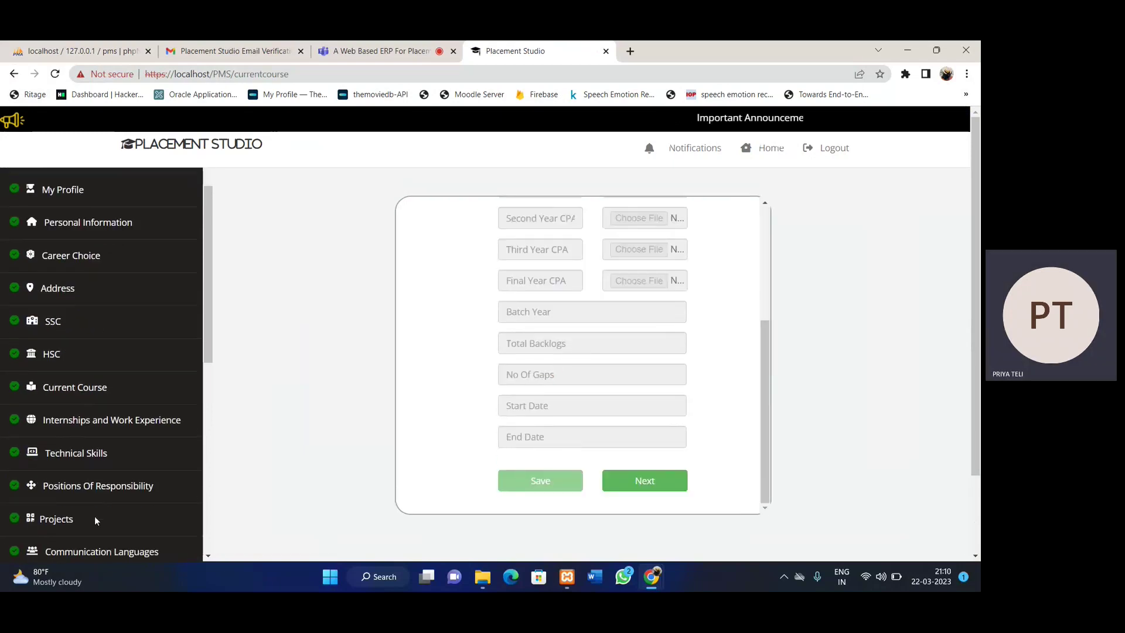
click(70, 417)
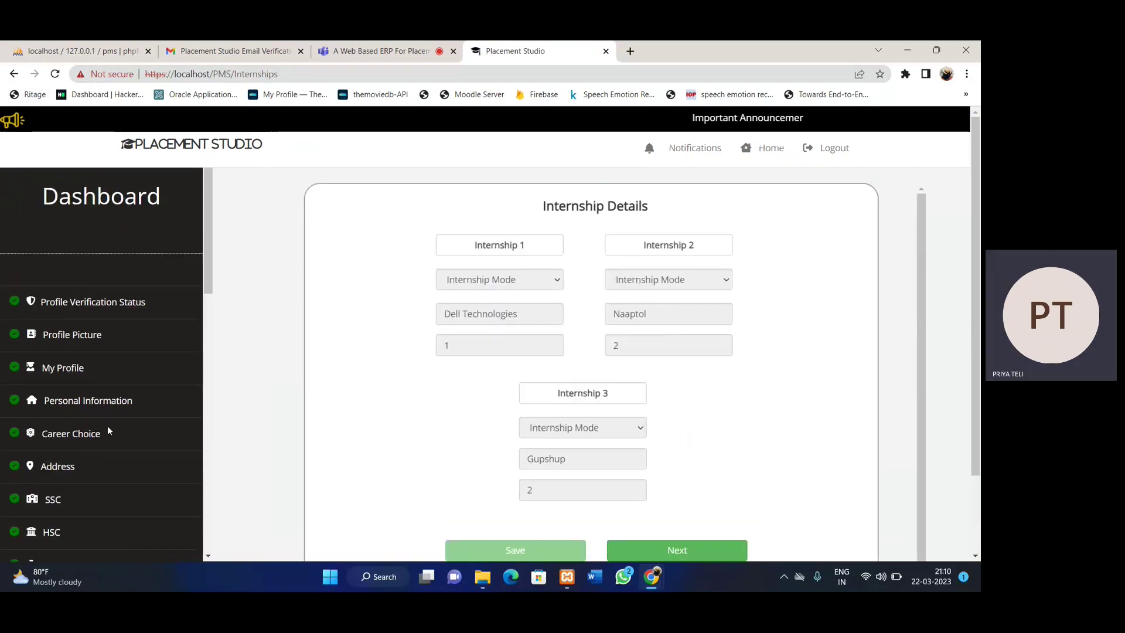
click(56, 466)
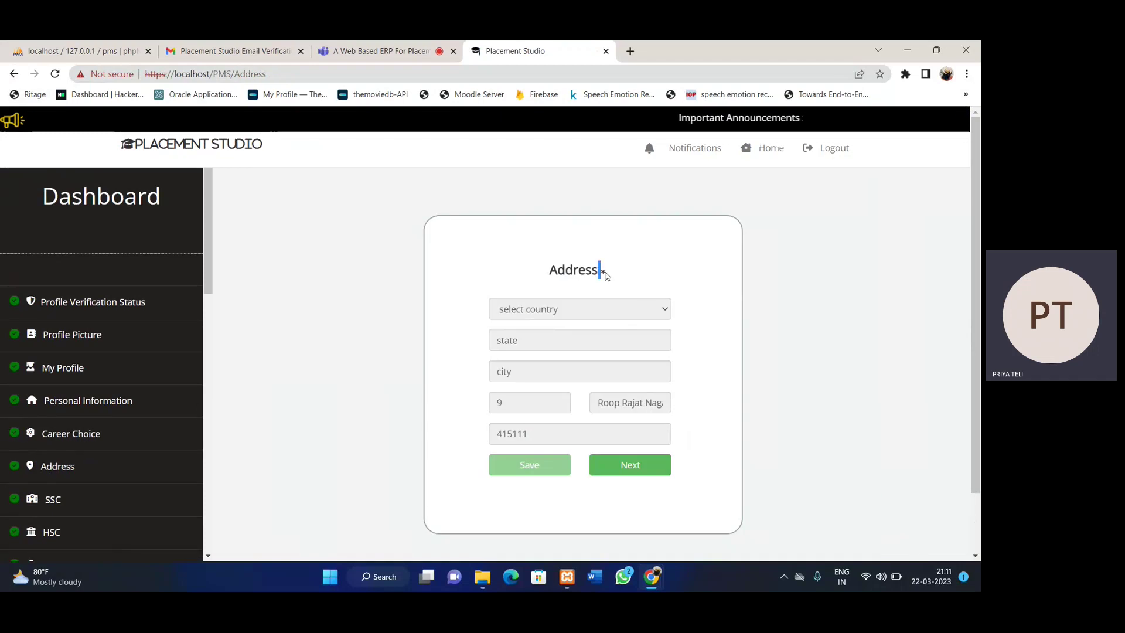
Step: Review the Technical Skills, Positions of Responsibility and Volunteer Experience pages
scroll(83, 471, down, 3)
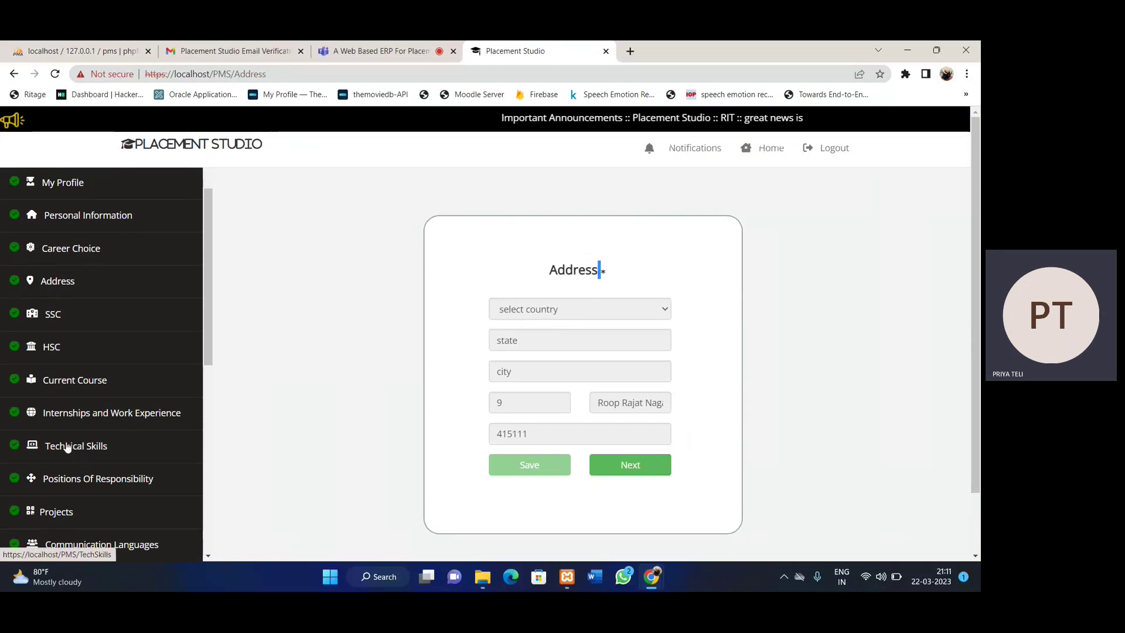
click(64, 450)
scroll(63, 451, down, 4)
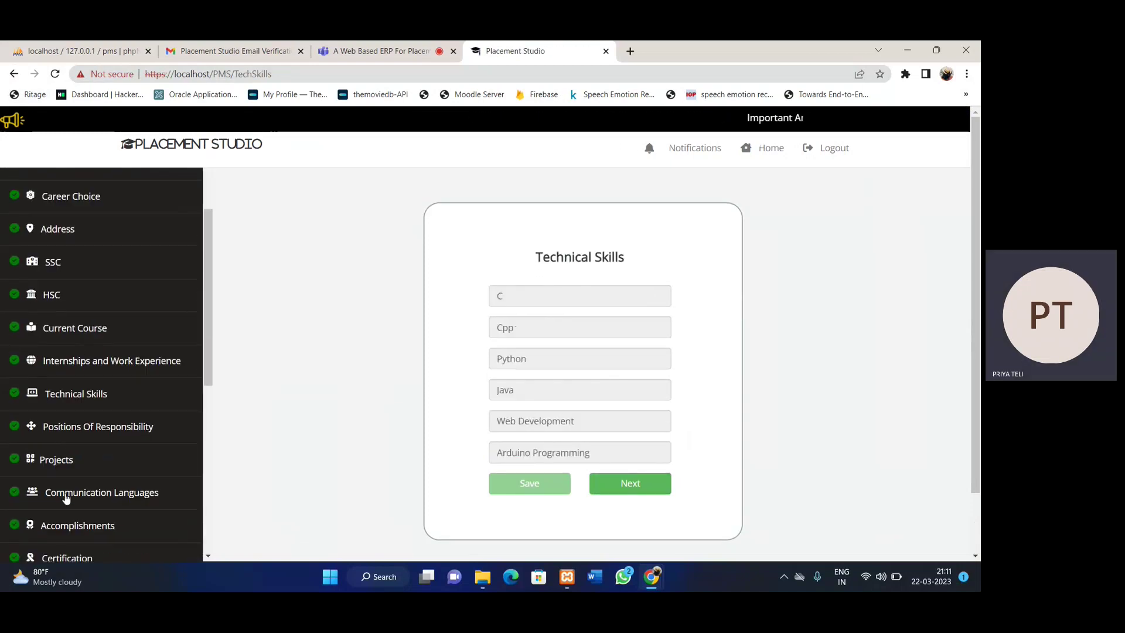
scroll(55, 496, down, 2)
click(86, 291)
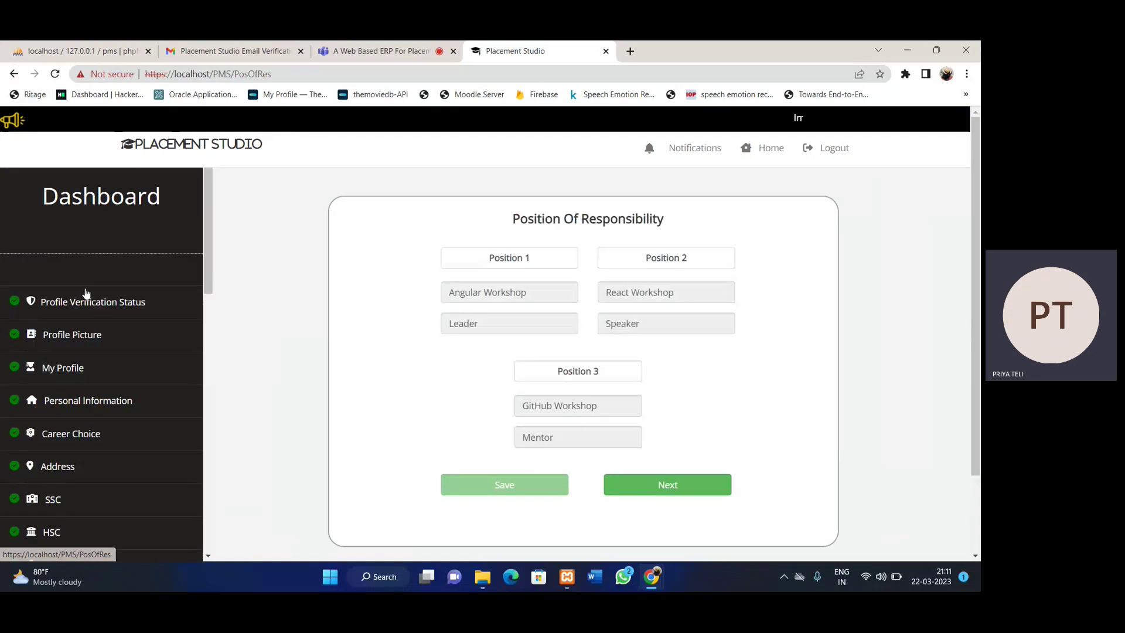
scroll(80, 455, down, 8)
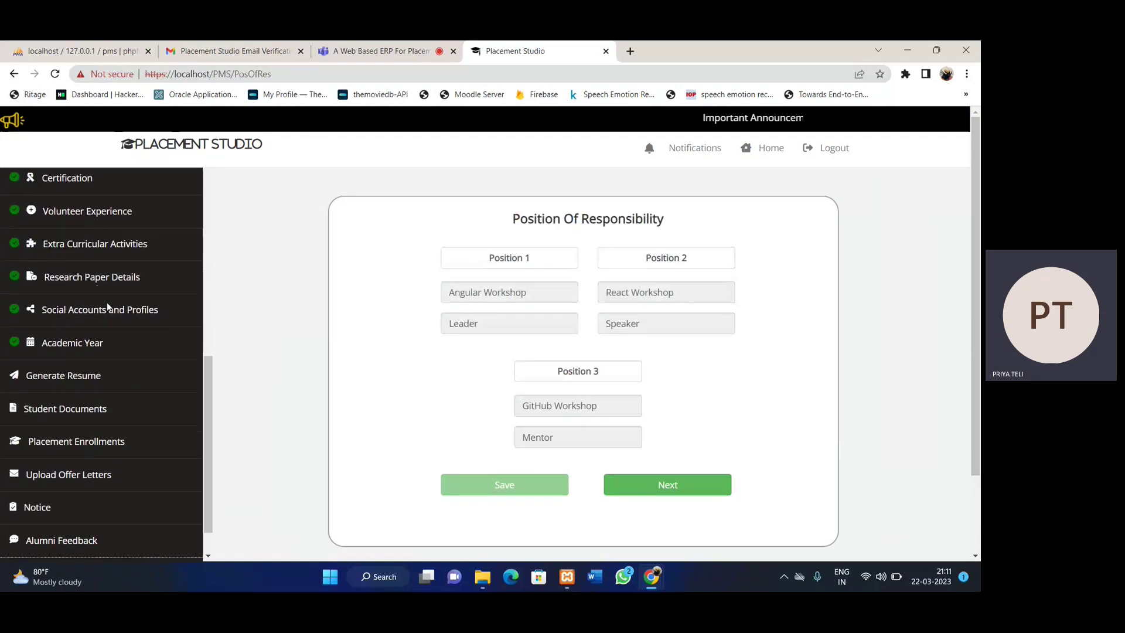
scroll(107, 304, up, 2)
click(81, 354)
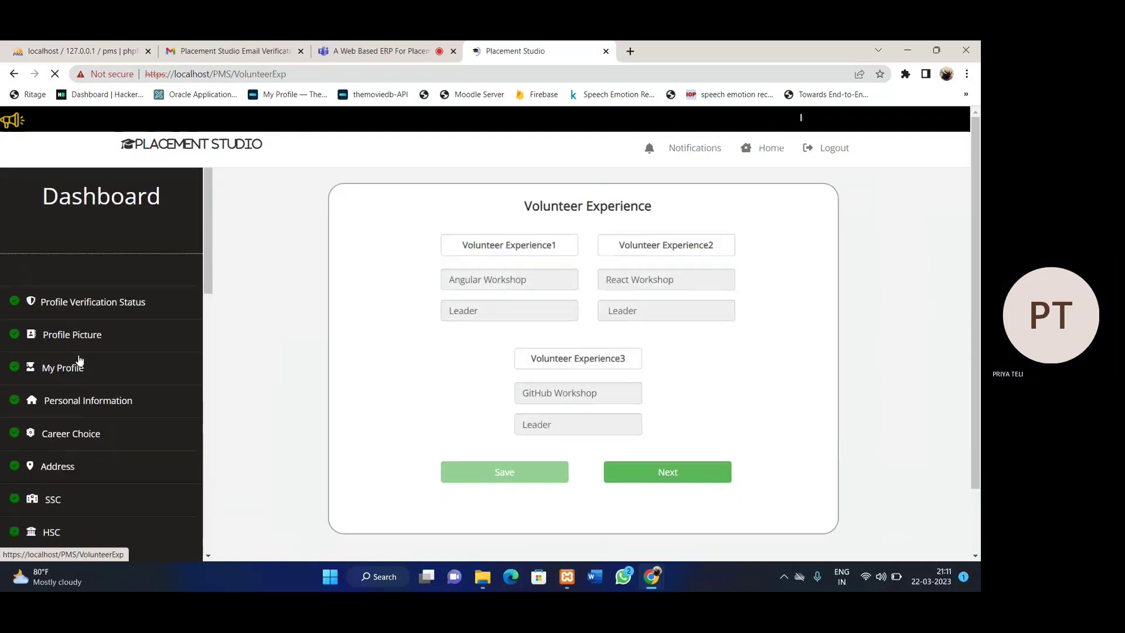
scroll(55, 445, down, 4)
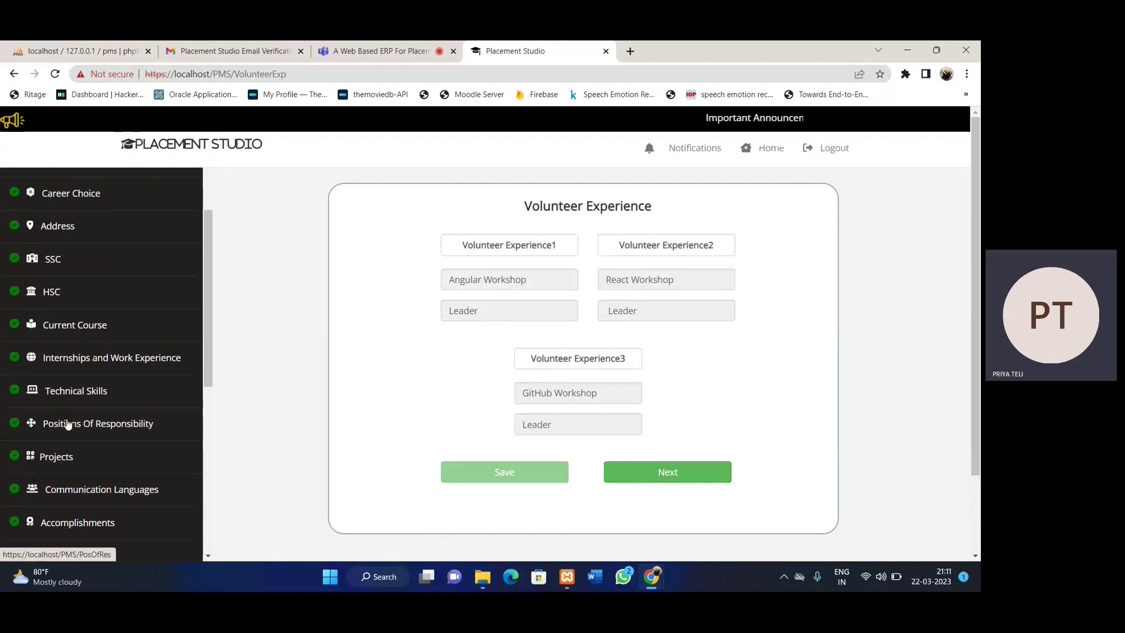
click(68, 425)
scroll(68, 424, down, 3)
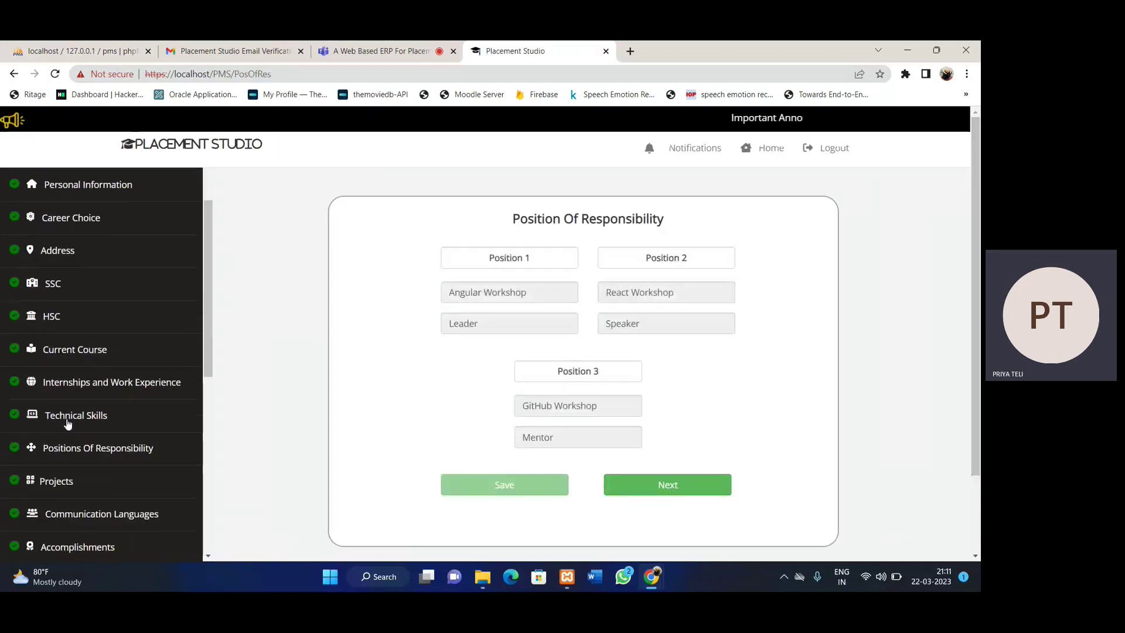
Step: Review Project, Extra Curricular and Research Paper details, ending on Social Accounts & Profiles
click(49, 482)
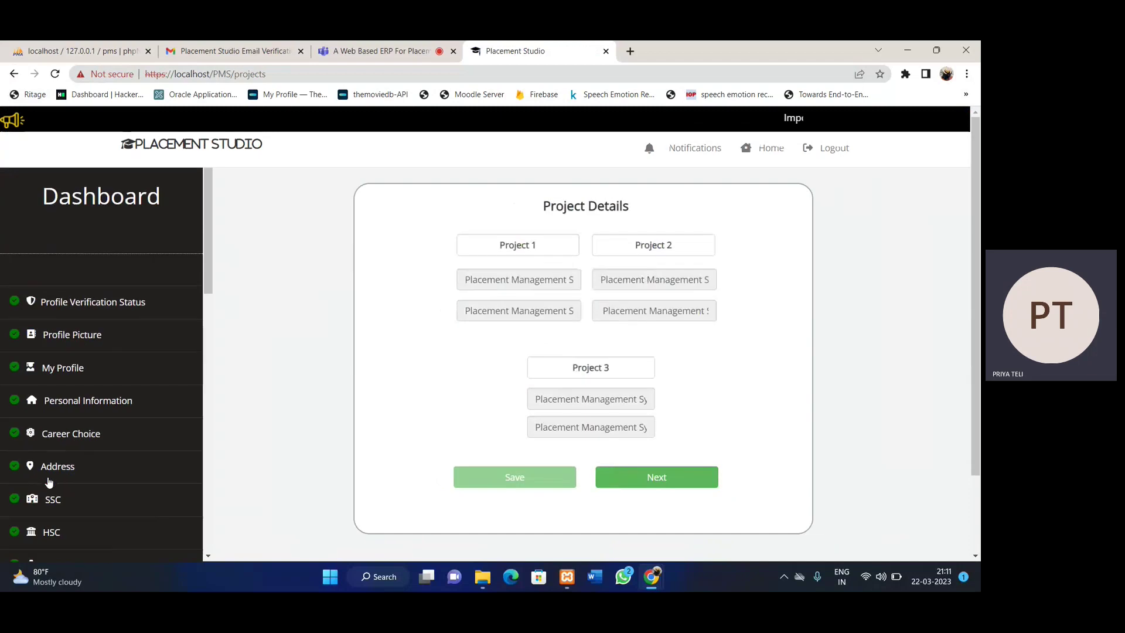
scroll(50, 482, down, 5)
scroll(49, 482, down, 2)
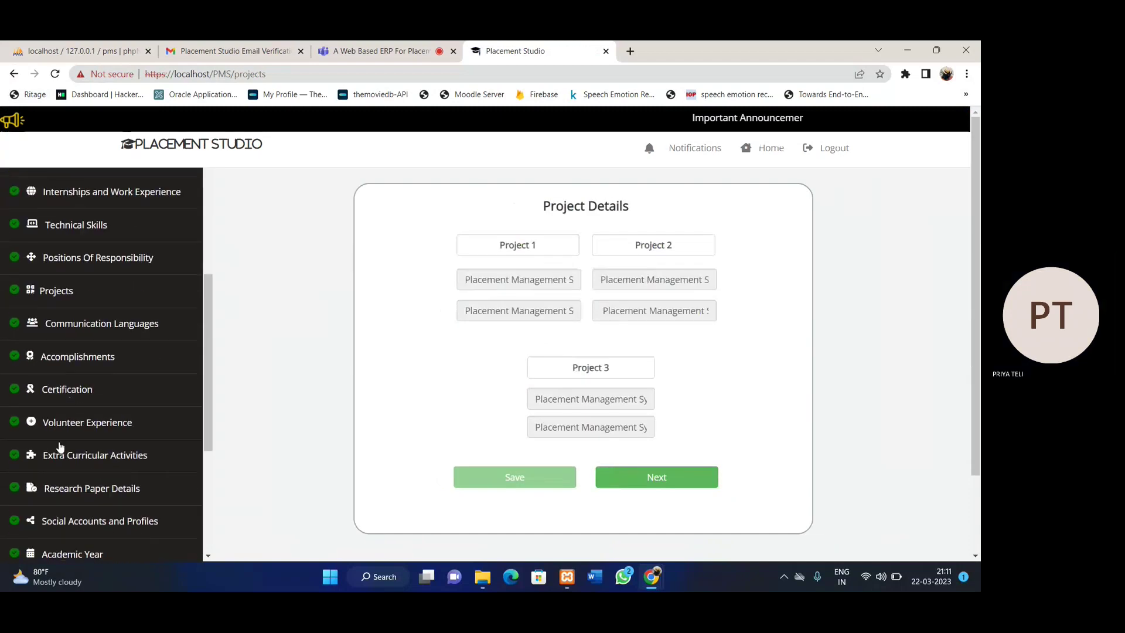
click(58, 463)
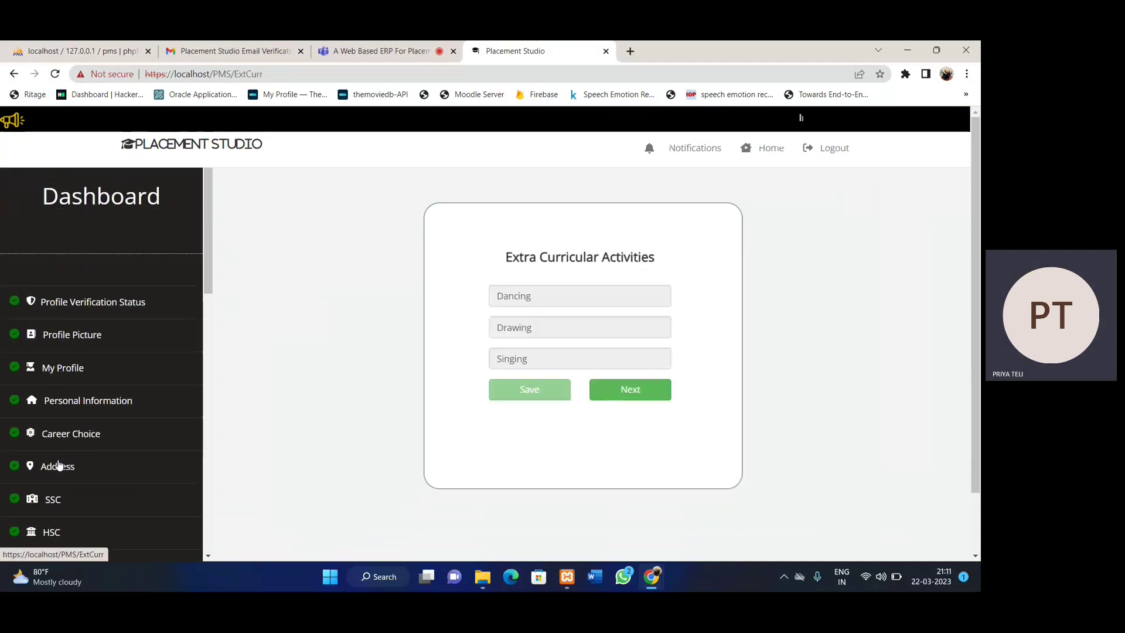
scroll(59, 465, down, 6)
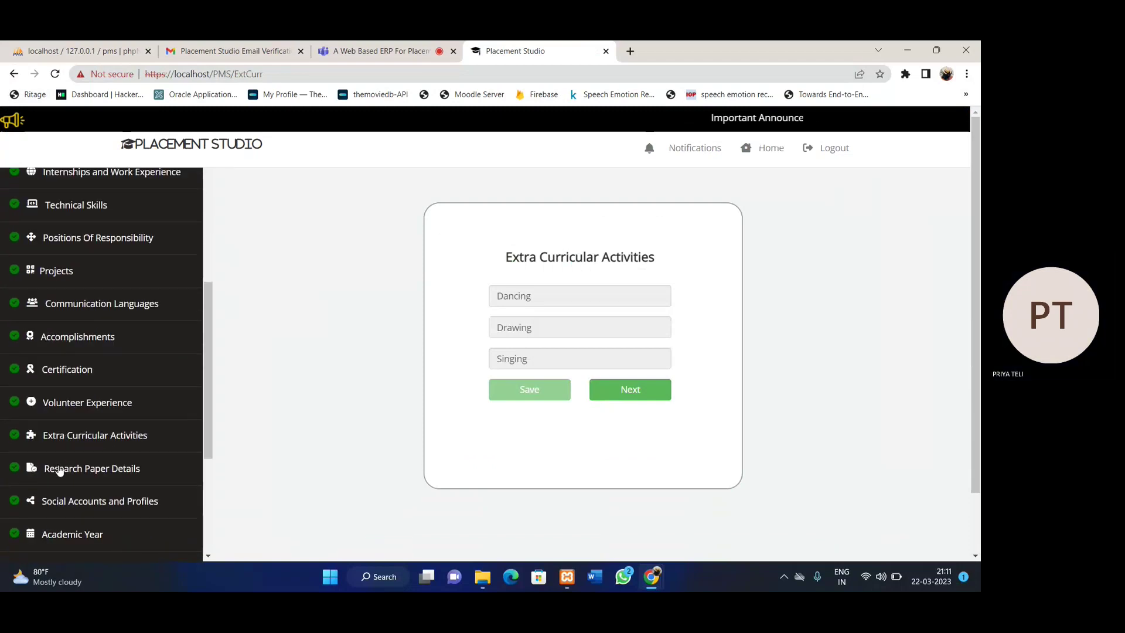
click(59, 469)
scroll(59, 471, down, 8)
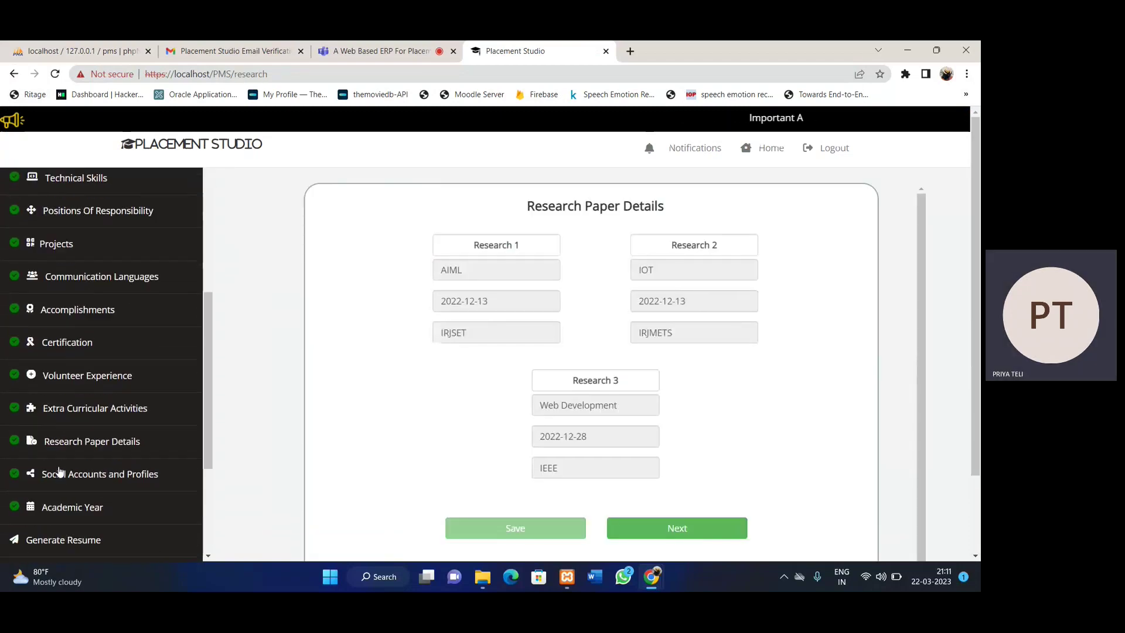
scroll(59, 470, down, 2)
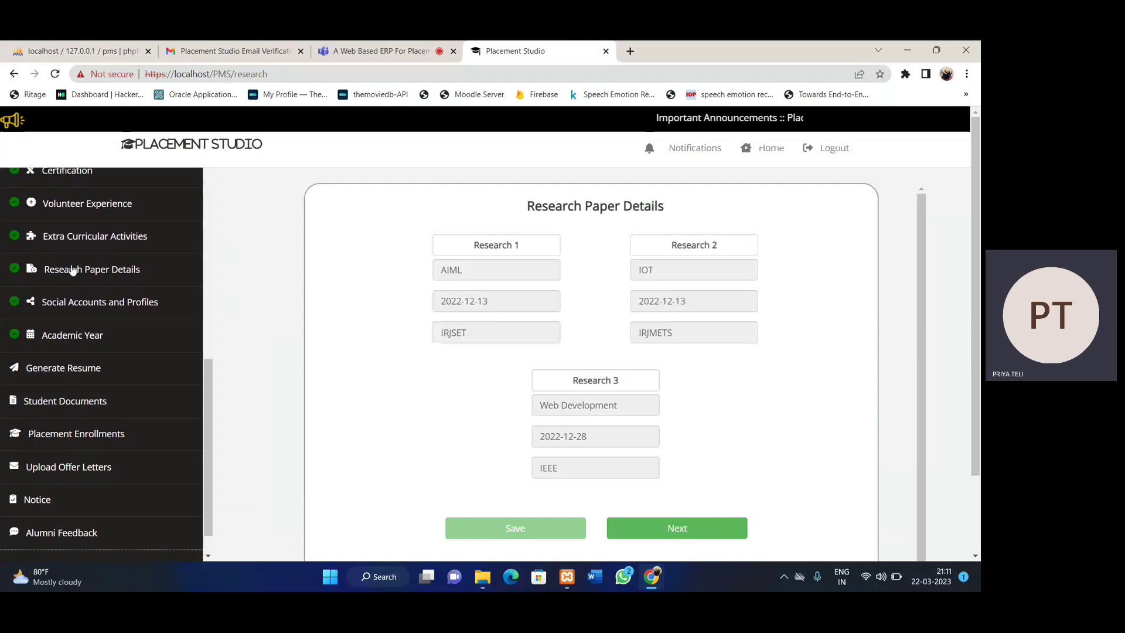
click(90, 303)
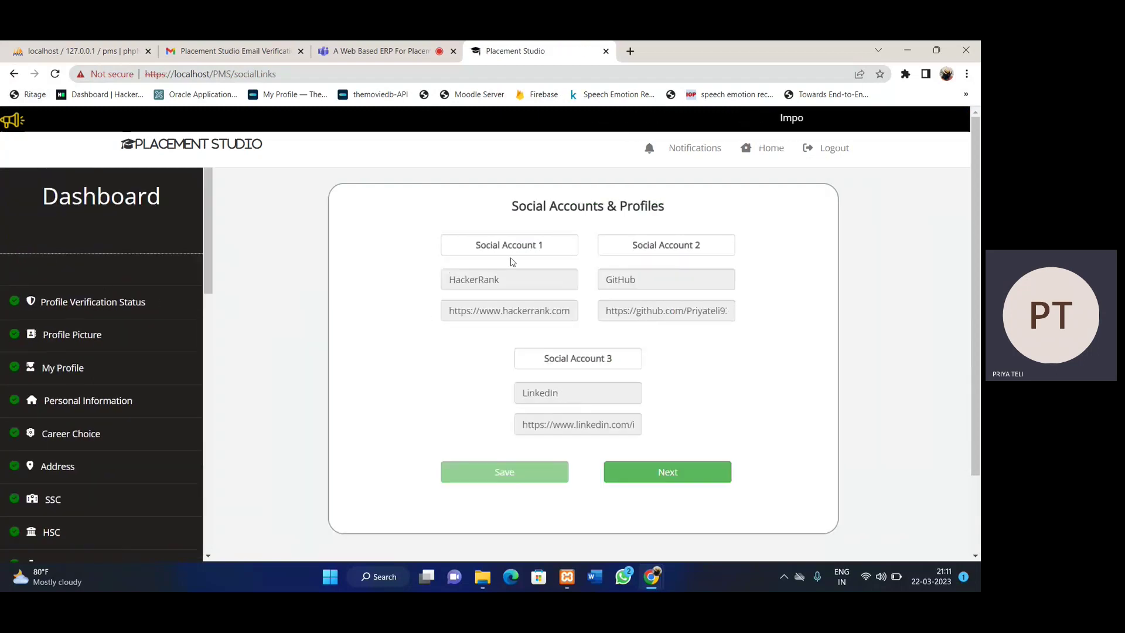
Step: Scroll through the generated resume's education, certifications and research papers down to the social profile links
scroll(104, 431, down, 15)
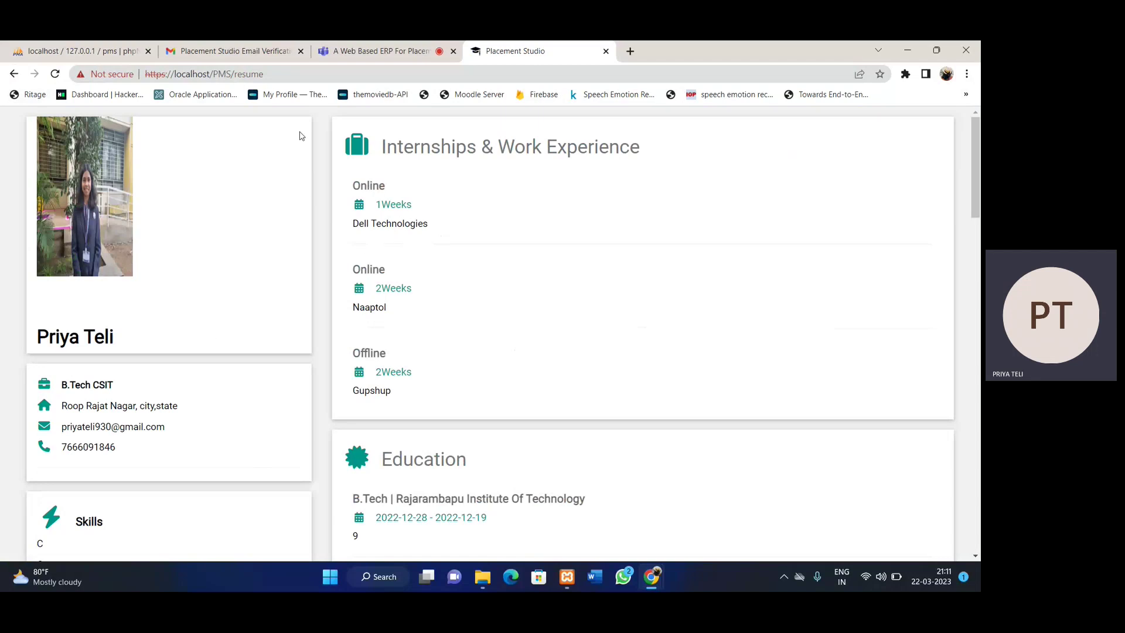
scroll(265, 411, down, 1)
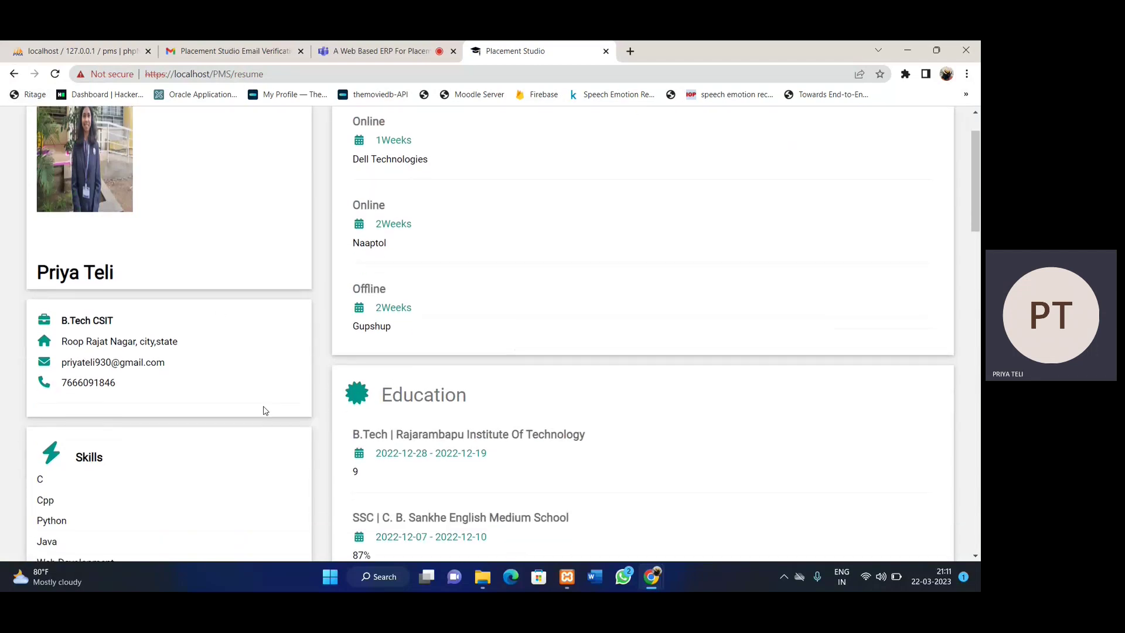
scroll(264, 411, down, 3)
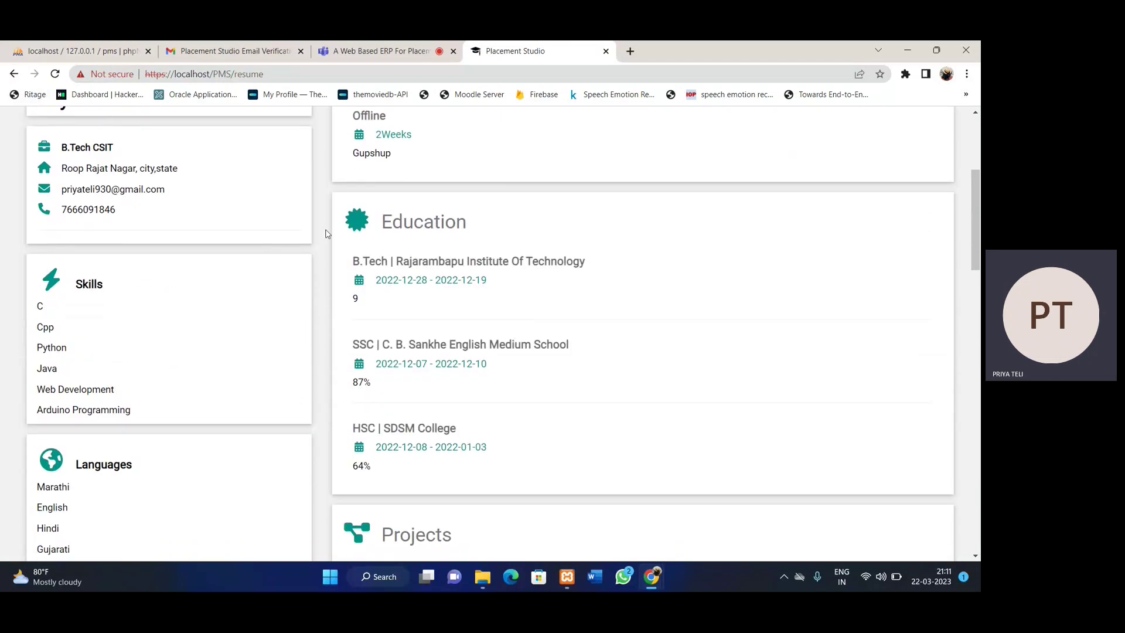
scroll(453, 447, down, 18)
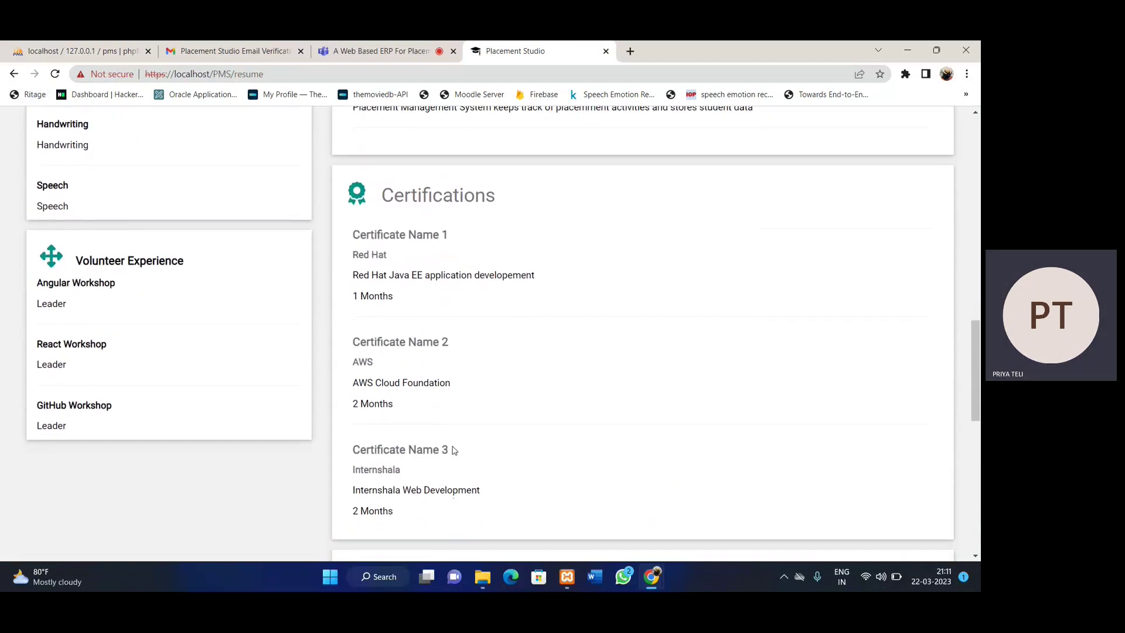
scroll(453, 450, down, 4)
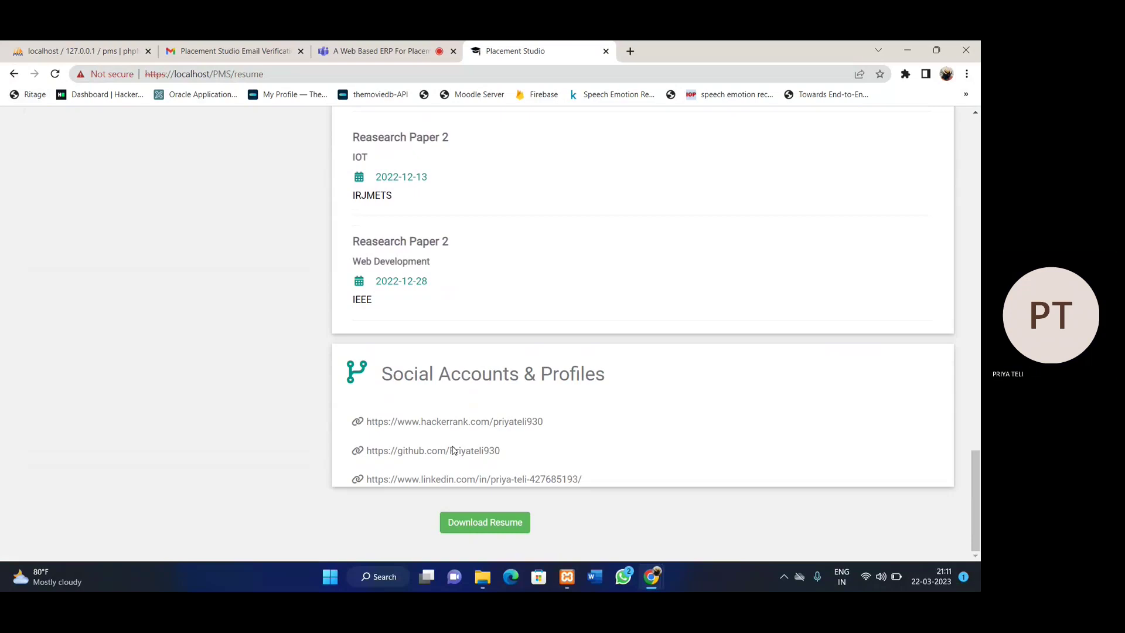
scroll(590, 361, up, 20)
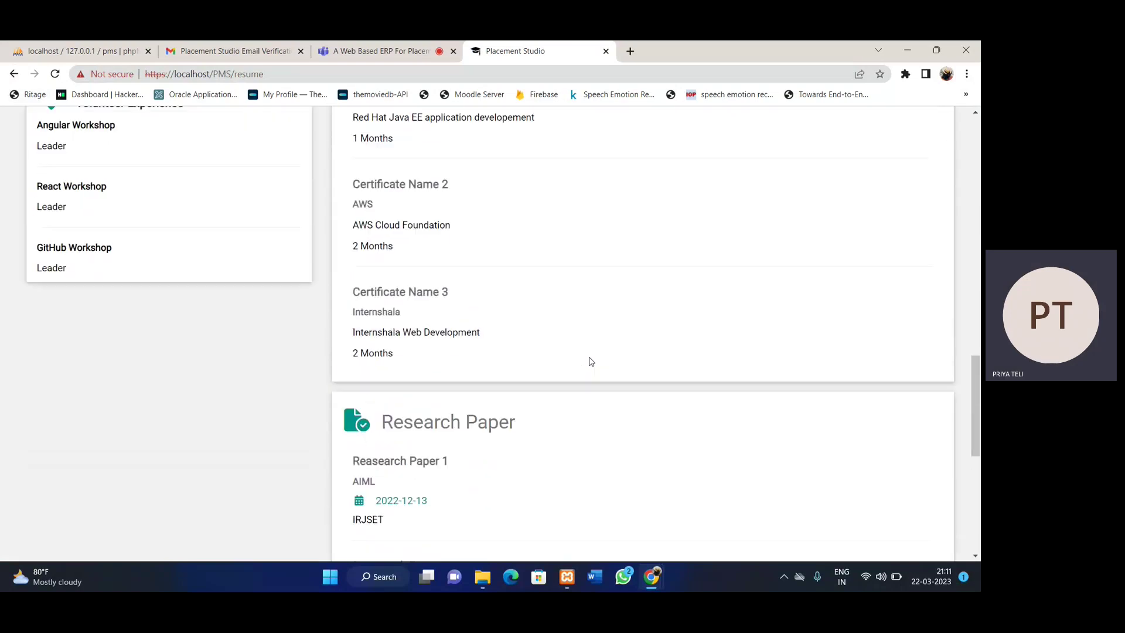
scroll(591, 361, up, 6)
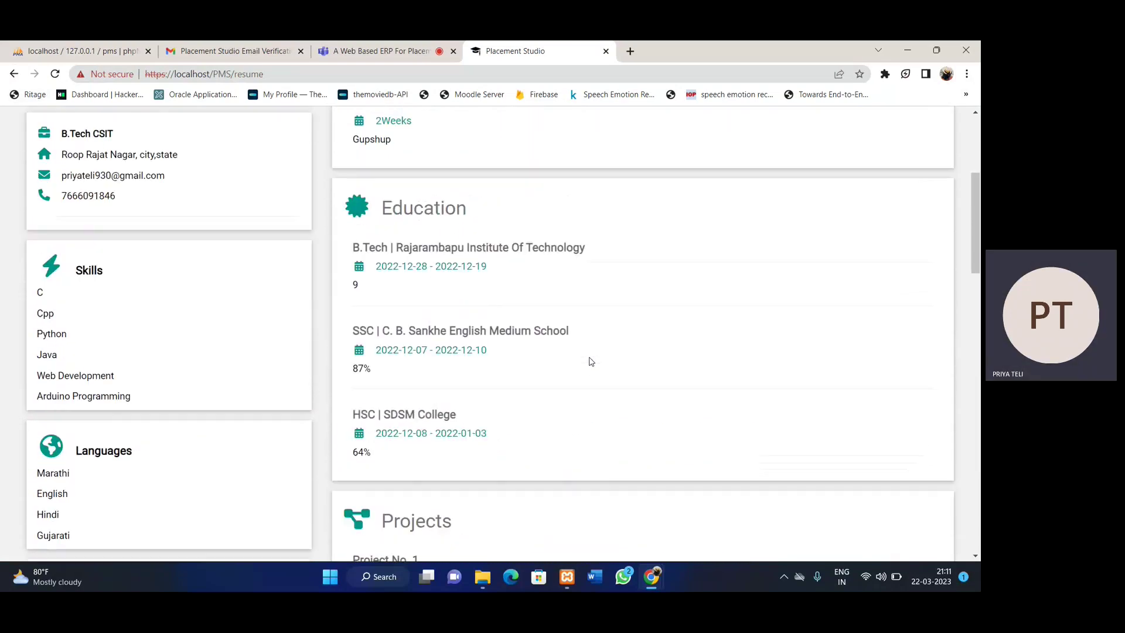
scroll(591, 361, down, 14)
scroll(590, 362, down, 12)
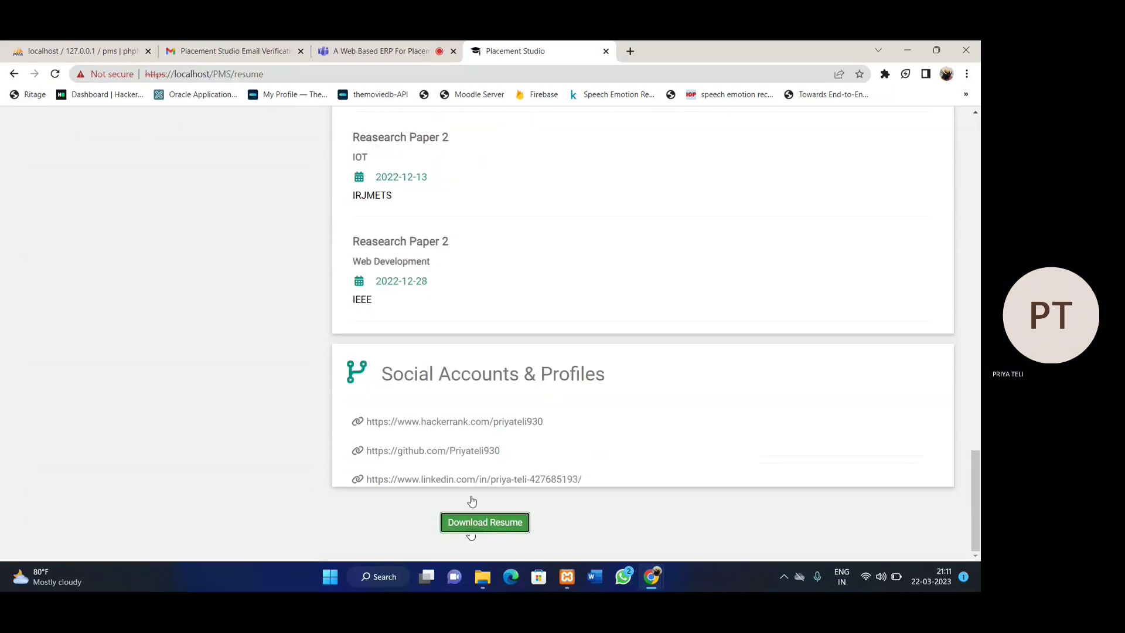
Step: Print the resume with the output set to a PDF file
click(470, 530)
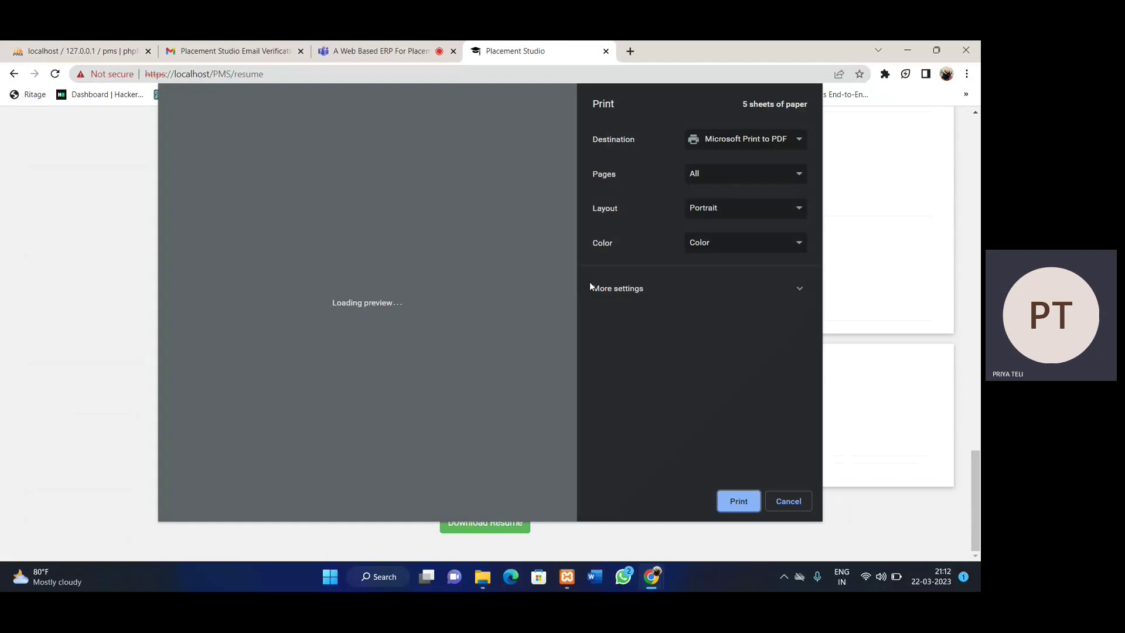
click(694, 298)
click(738, 500)
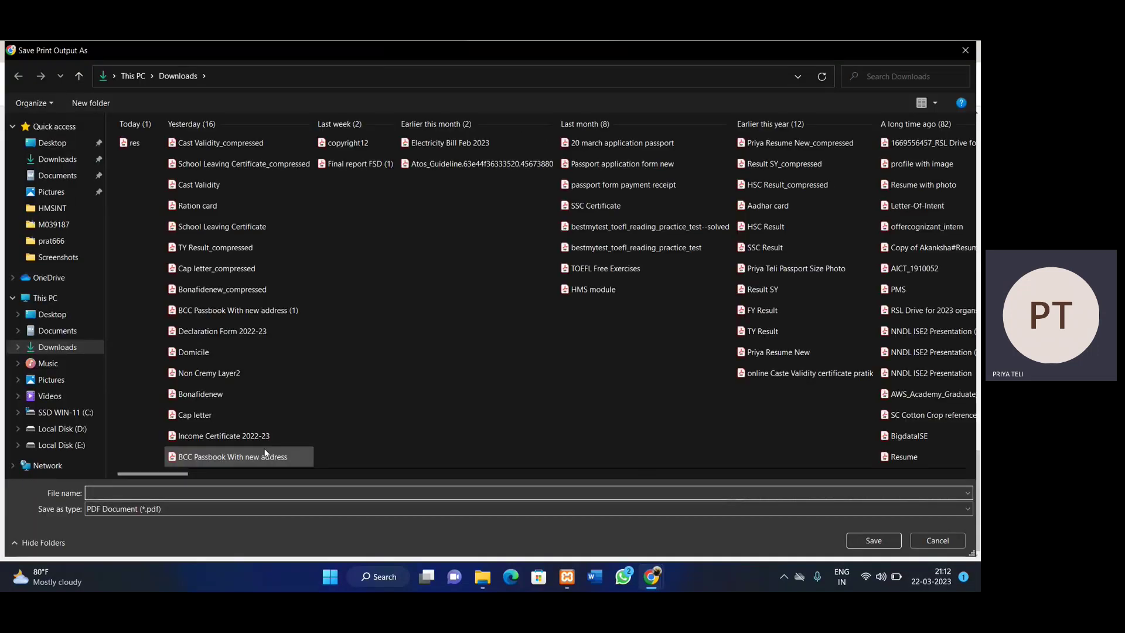
Step: Save the PDF as resumex in the Downloads folder and check it there
click(113, 497)
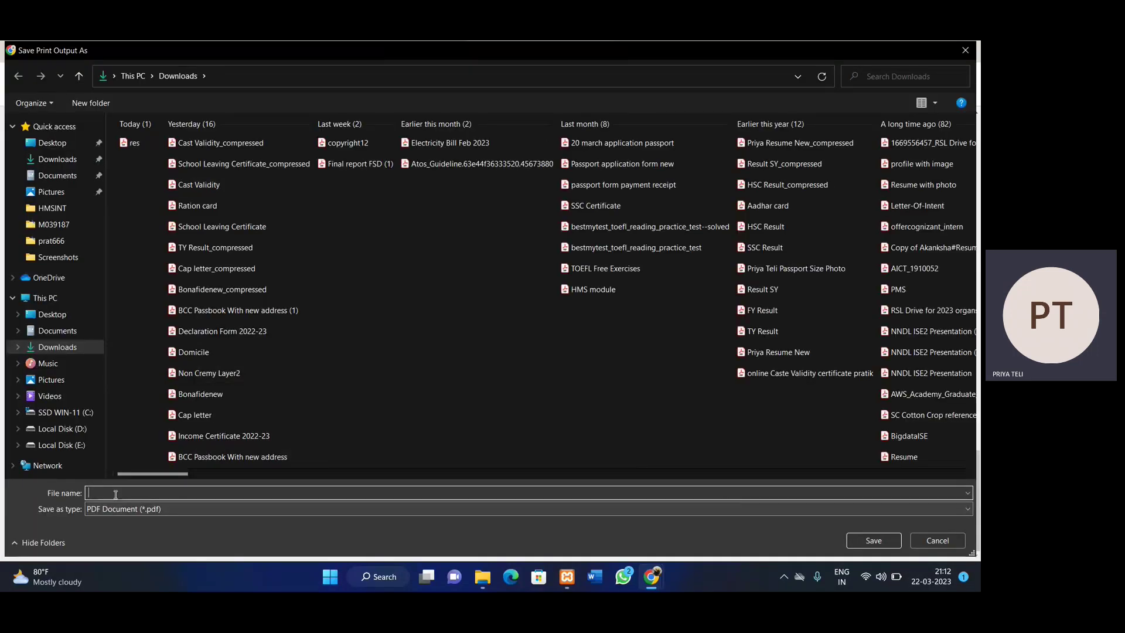
text(resume)
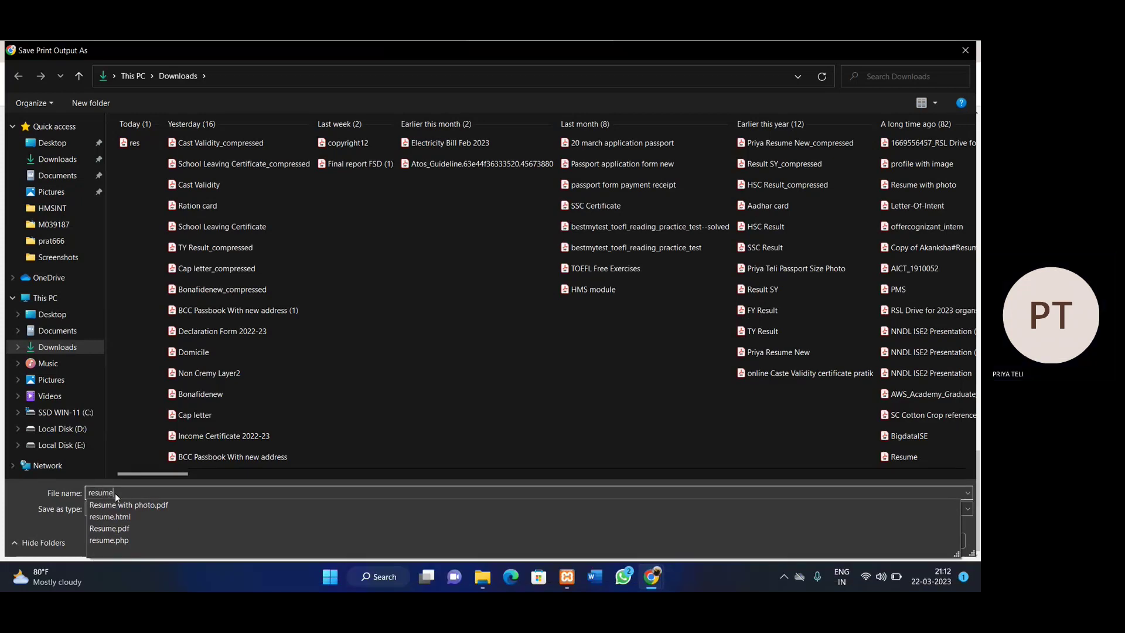
click(115, 494)
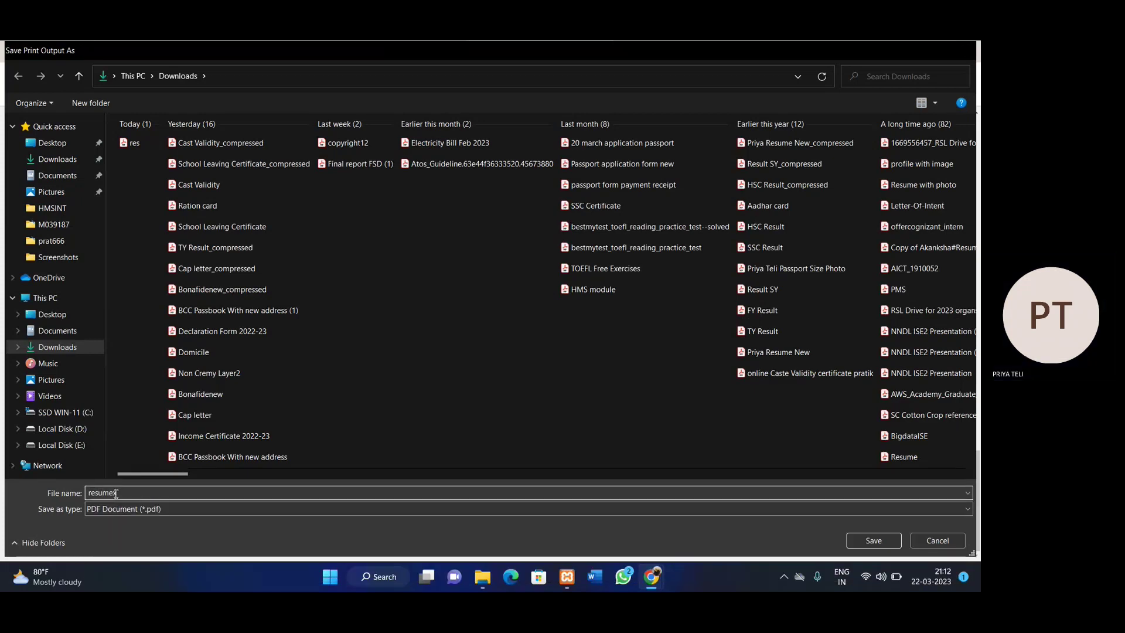
key(Return)
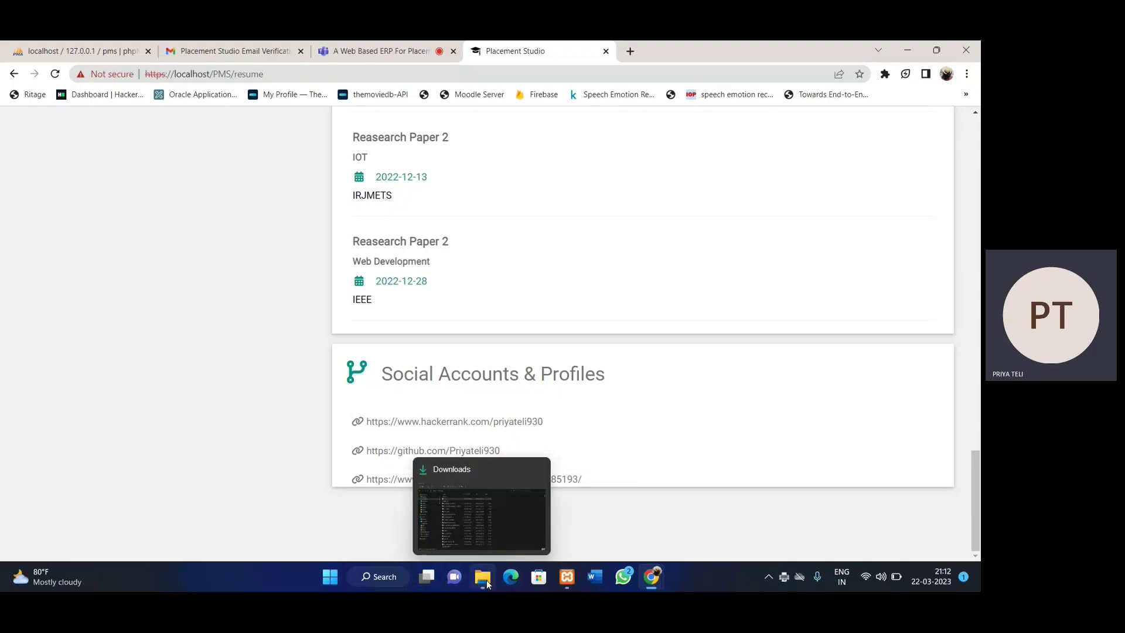
click(484, 579)
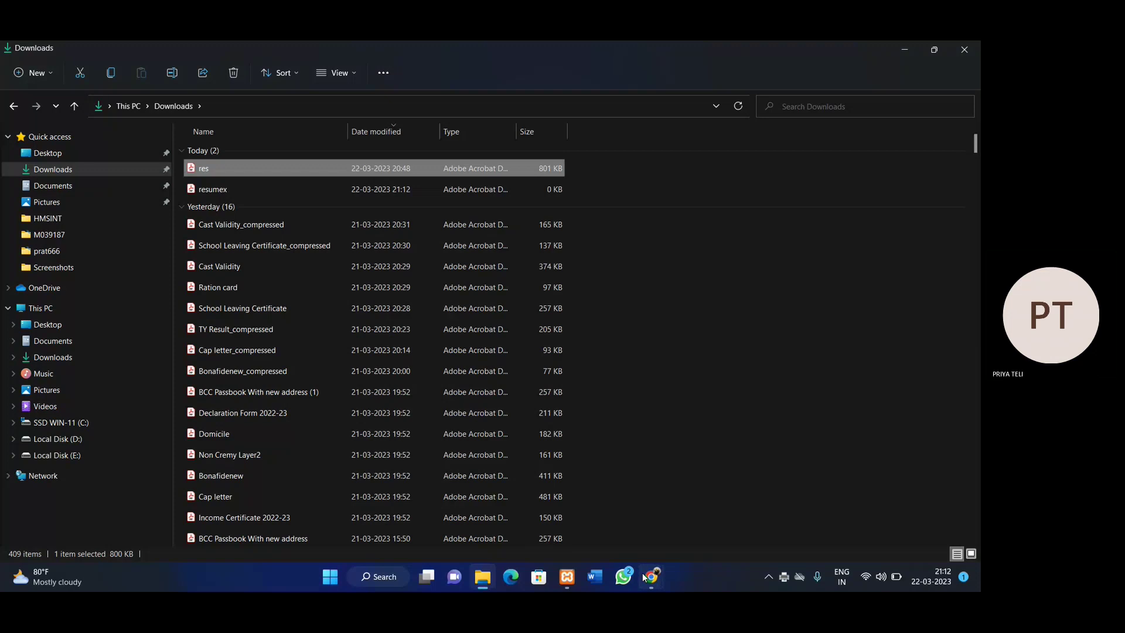
Step: Go back from the Downloads folder to the Placement Studio Chrome window
mouse_move(651, 577)
click(614, 525)
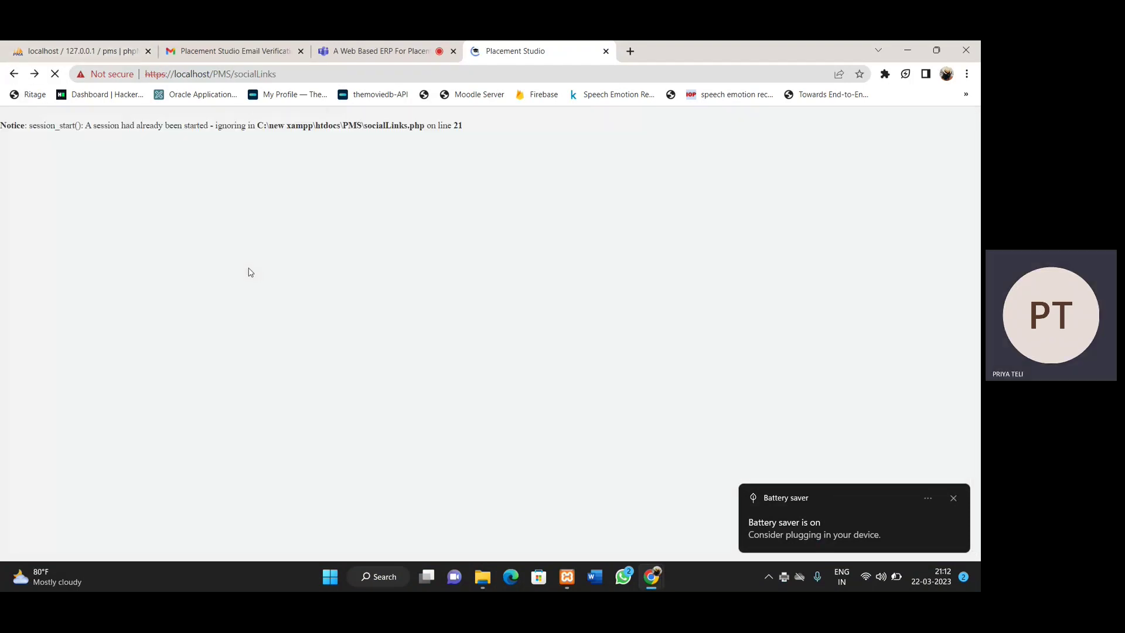
Step: Open Student Documents and scroll through the uploaded previews starting from the Aadhar Card
scroll(78, 409, down, 5)
scroll(79, 409, down, 4)
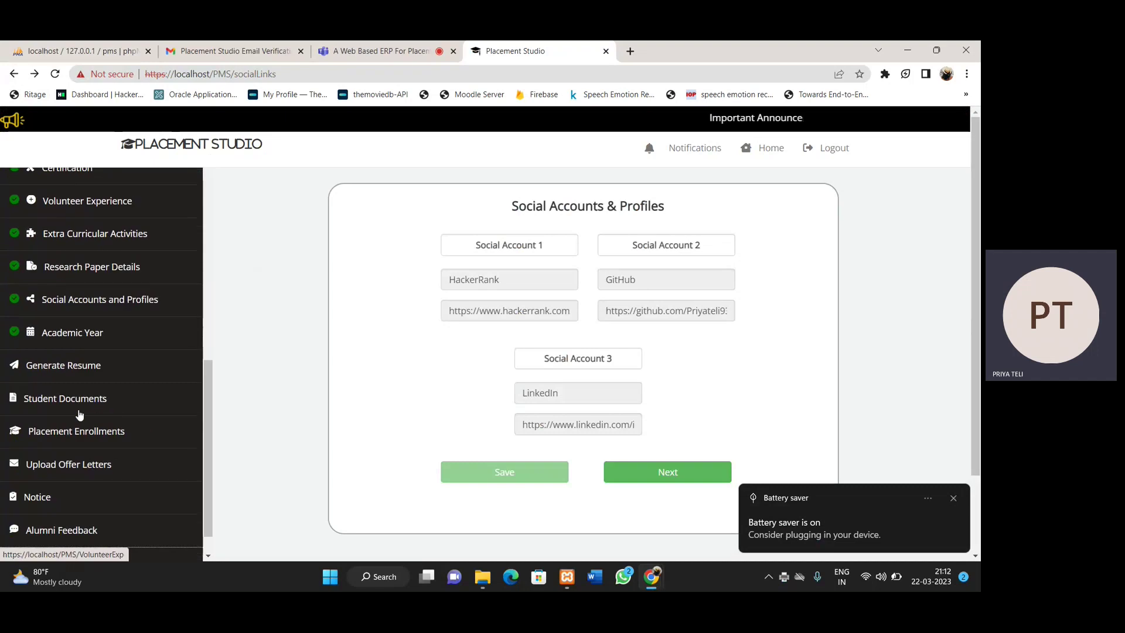
click(50, 399)
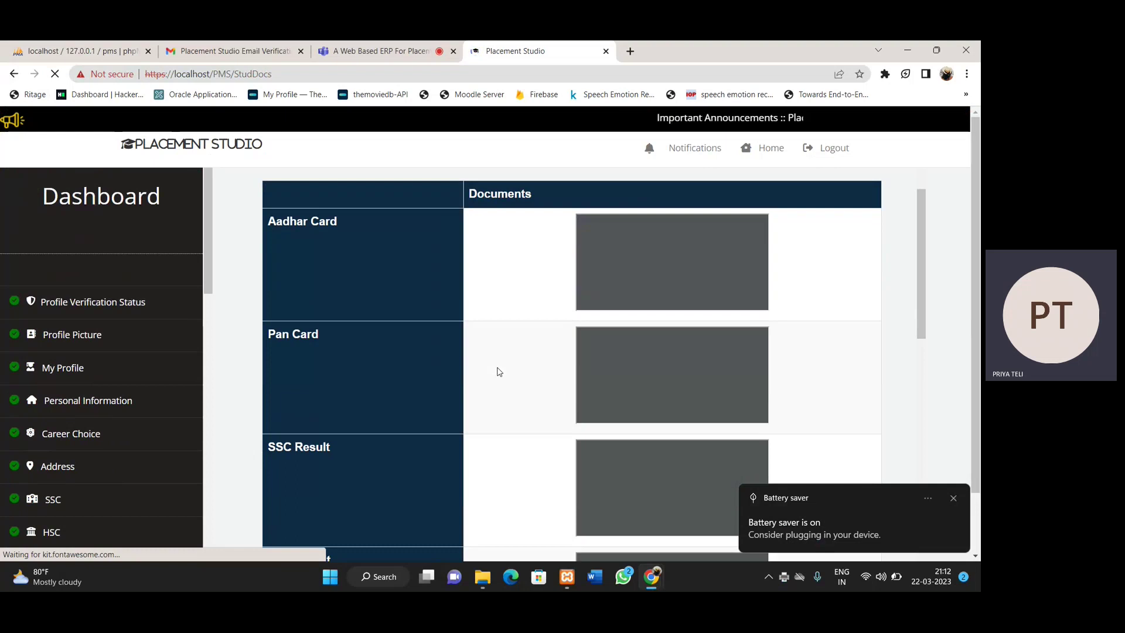
scroll(499, 371, down, 2)
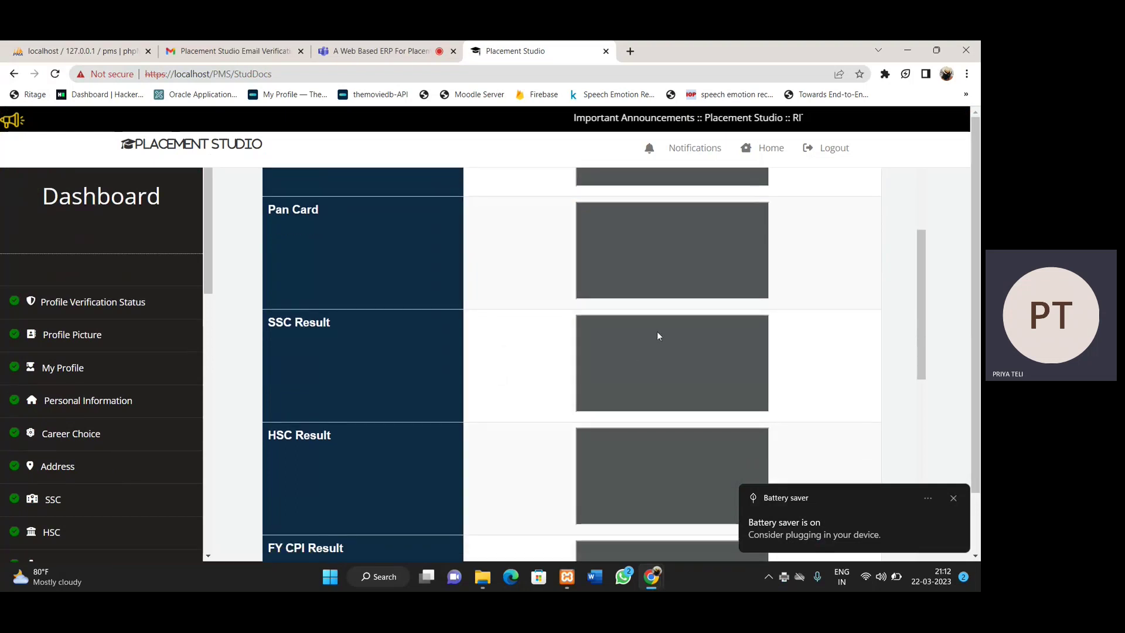
scroll(656, 340, down, 5)
scroll(648, 381, down, 6)
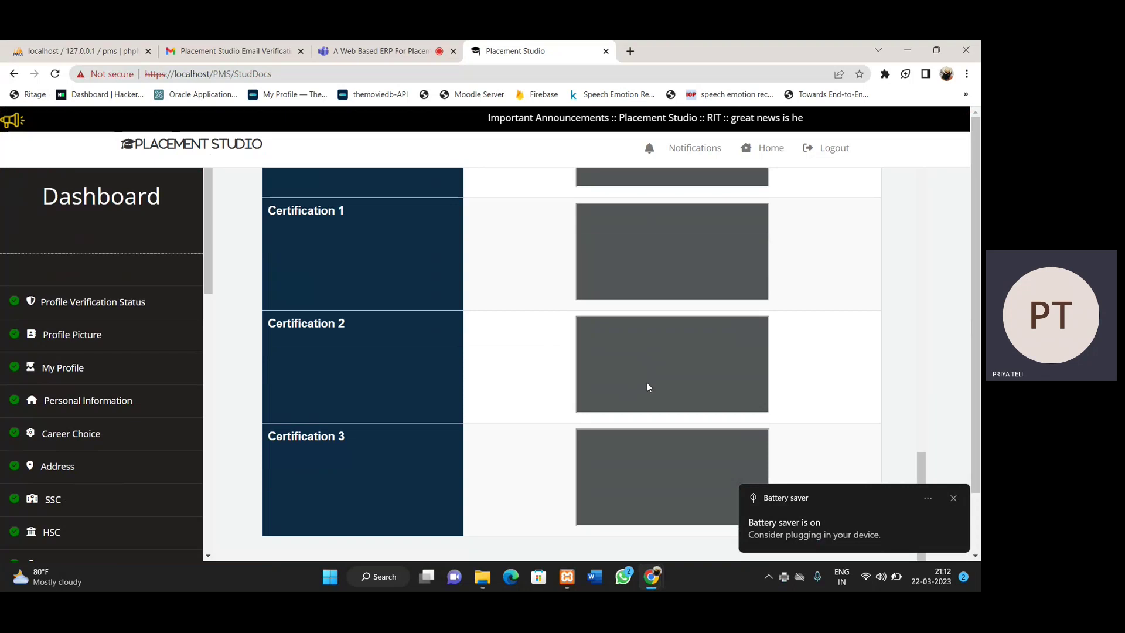
scroll(648, 387, up, 6)
scroll(648, 386, up, 8)
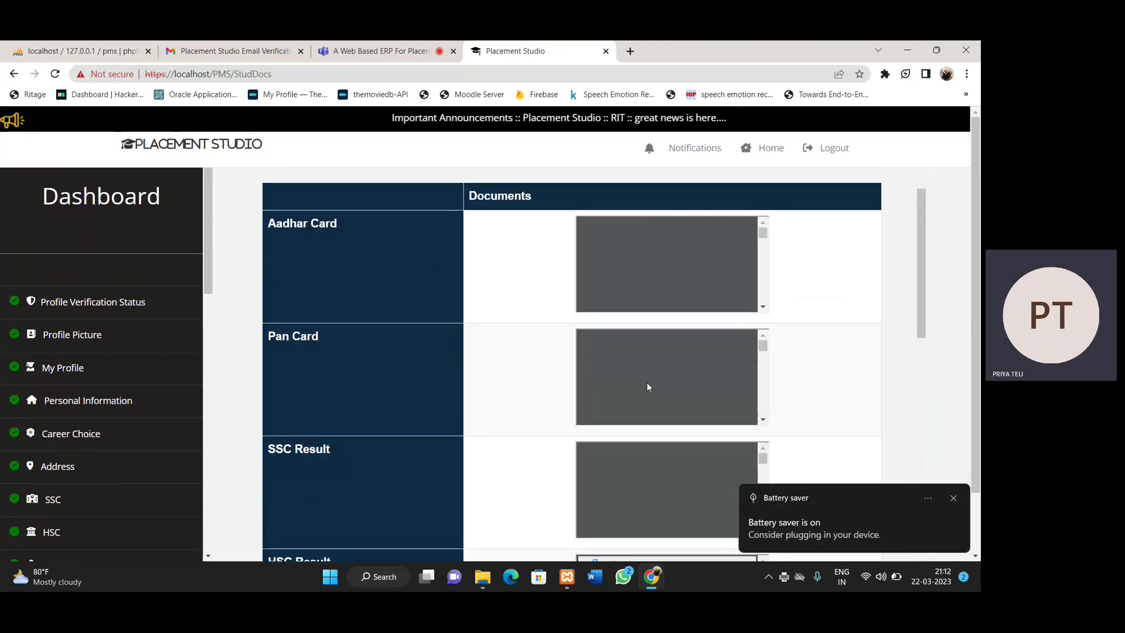
scroll(647, 382, up, 2)
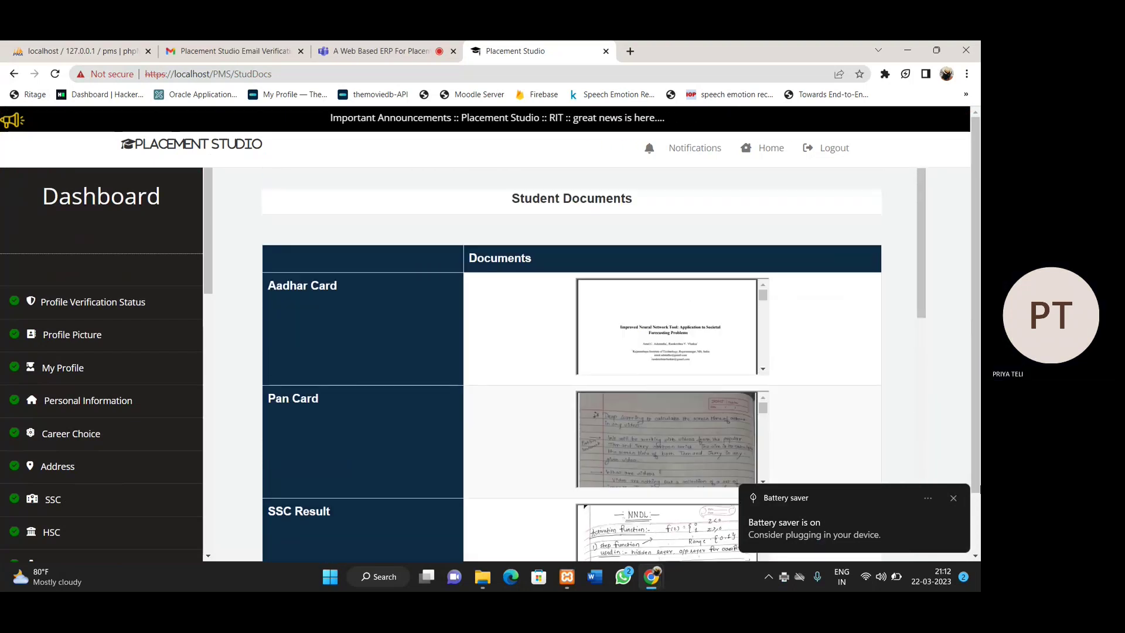
Step: Browse the remaining previews past the TY CPI result down to Certification 3
click(954, 498)
scroll(680, 308, down, 4)
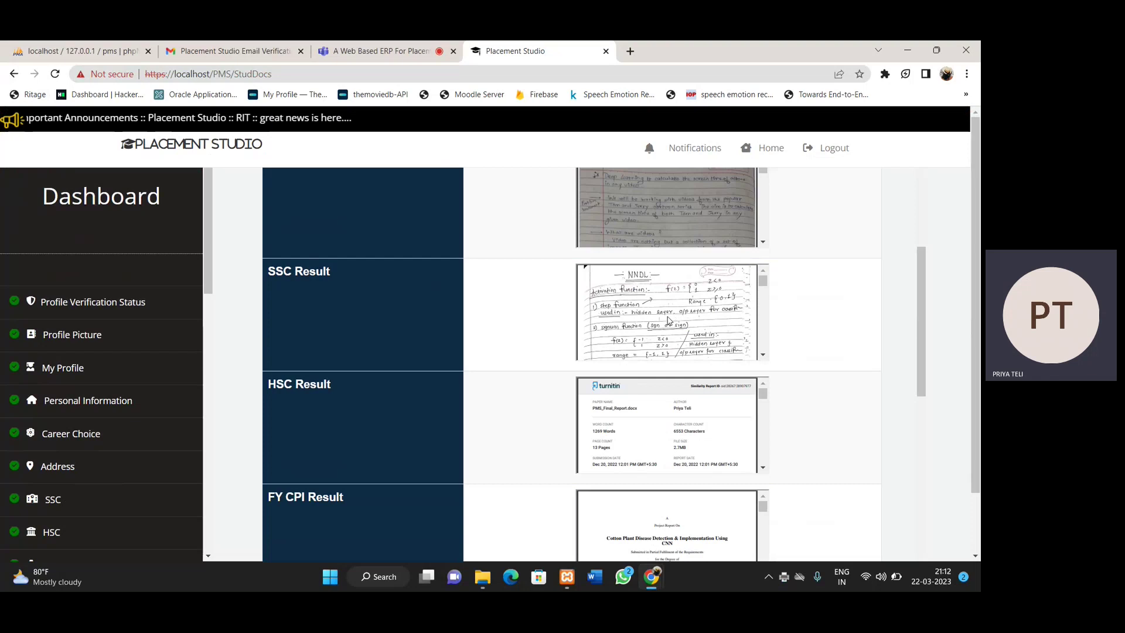
scroll(668, 322, down, 3)
scroll(855, 371, down, 5)
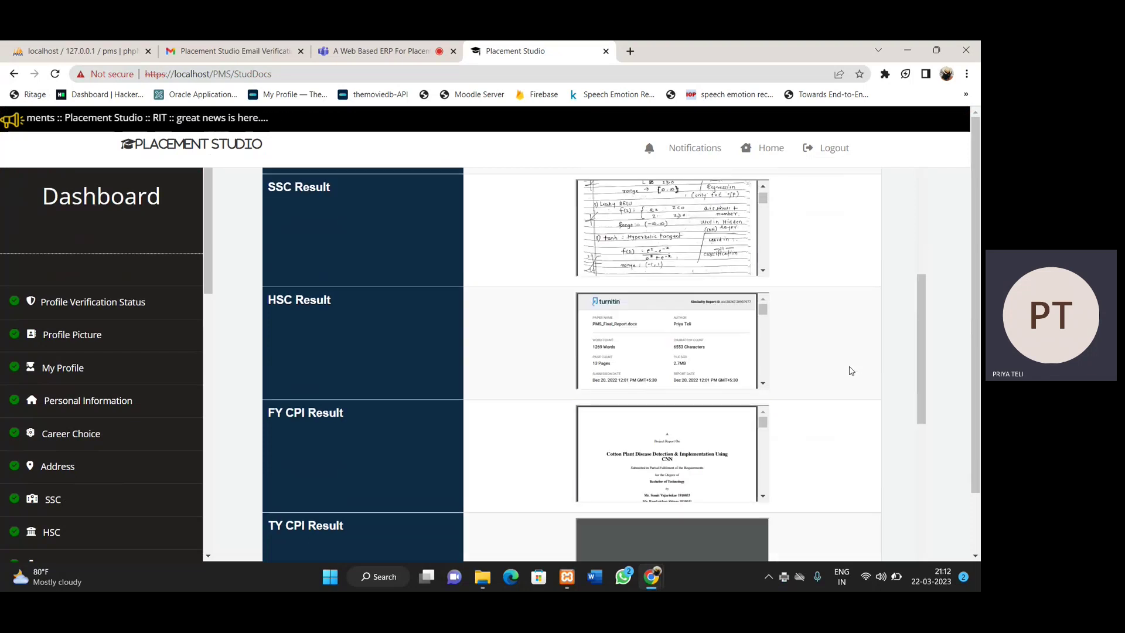
right_click(664, 378)
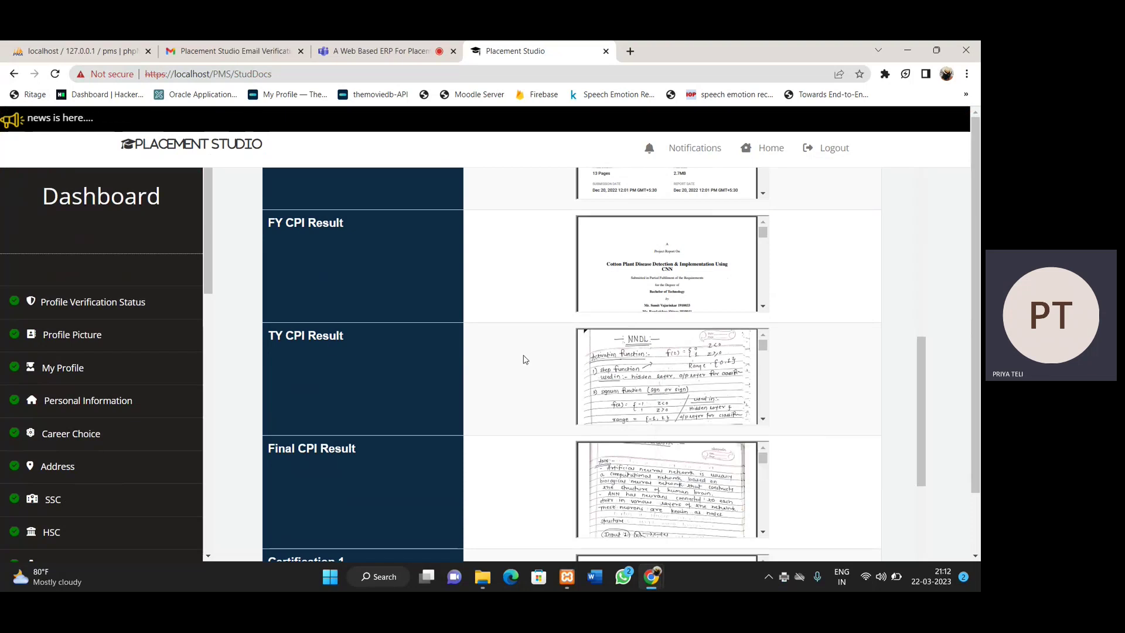
scroll(525, 360, down, 6)
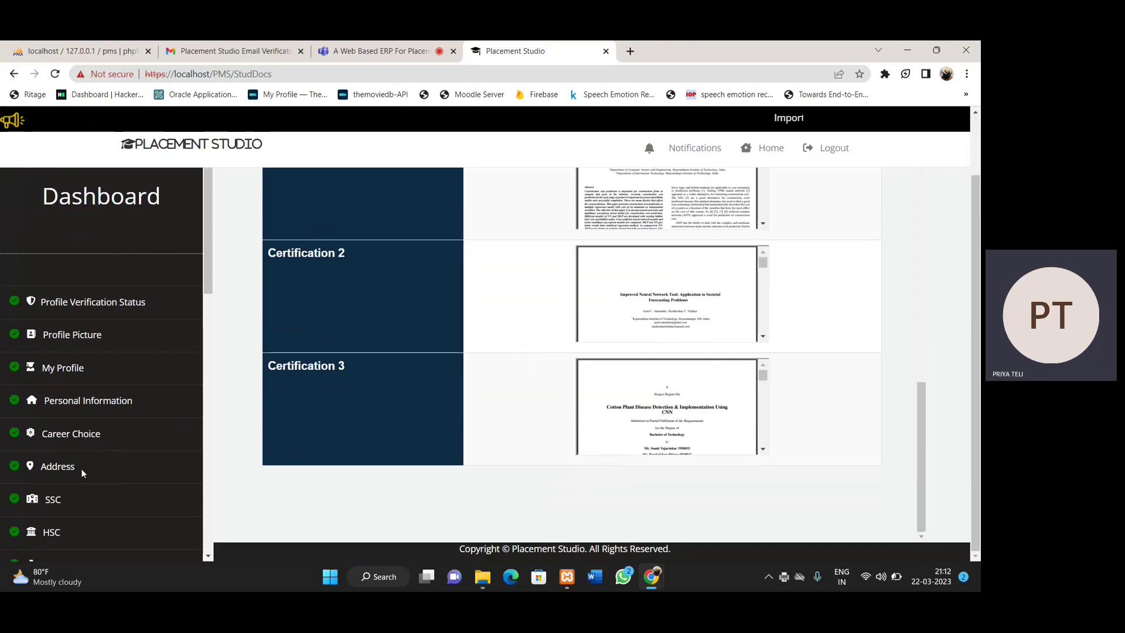
scroll(81, 468, down, 10)
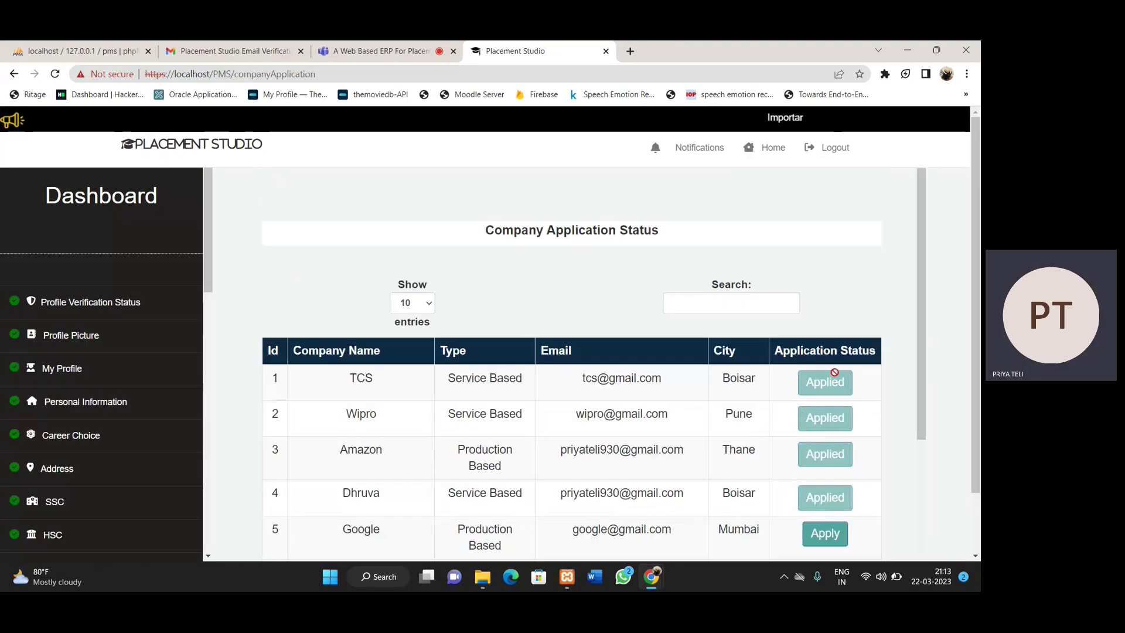
Step: Apply to Tech Mahindra, then view page 2 listing Softron Technology and Naaptol
scroll(817, 420, down, 3)
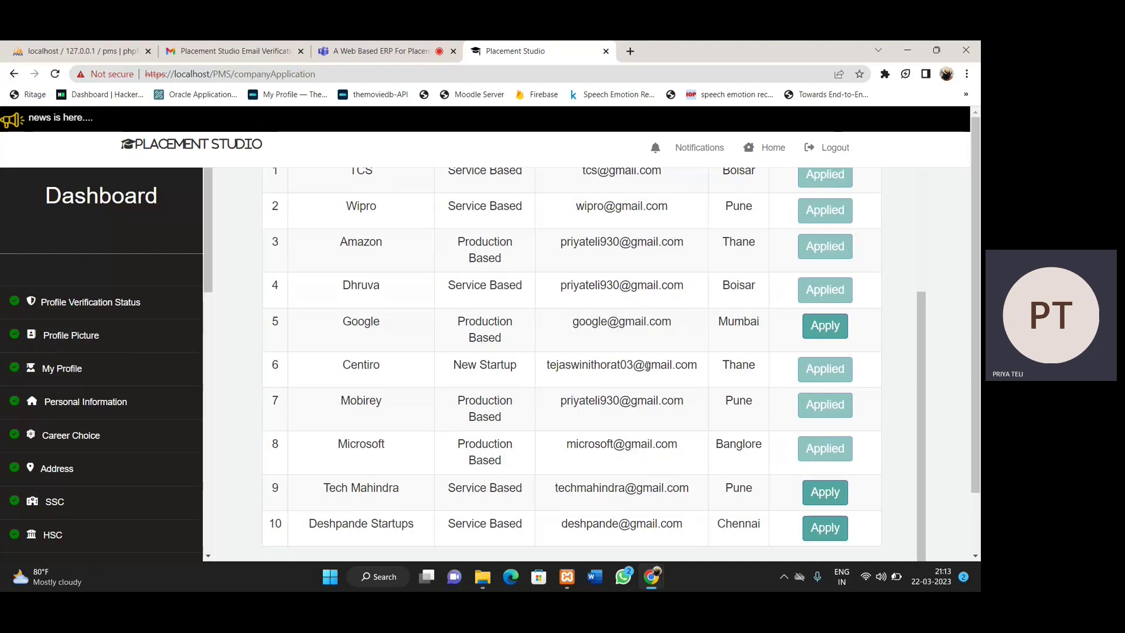
scroll(648, 367, down, 1)
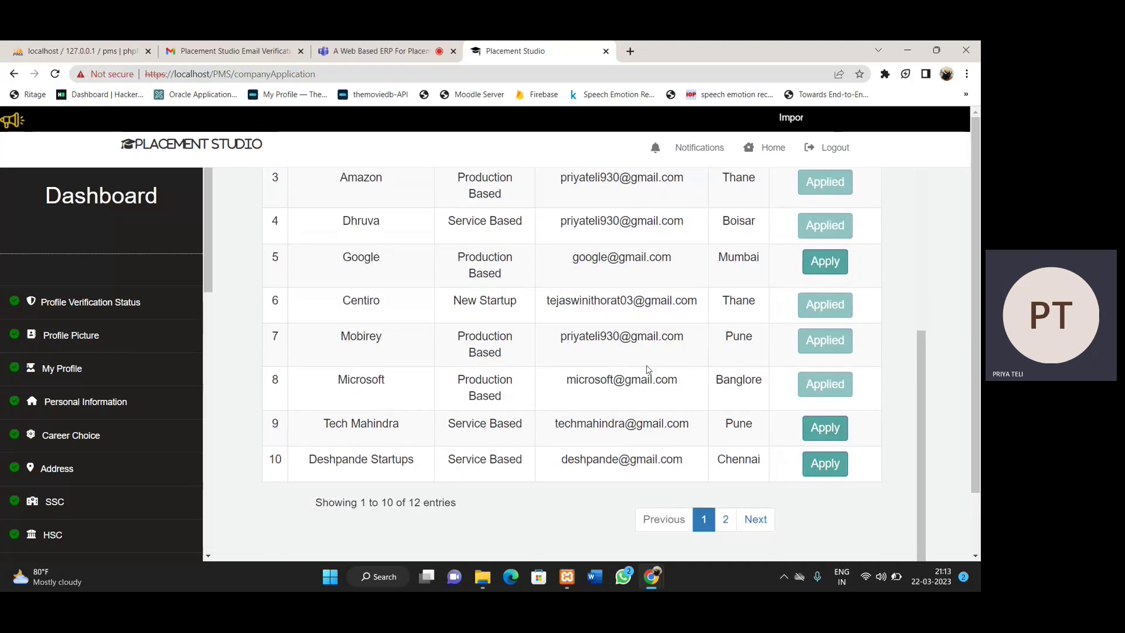
click(815, 430)
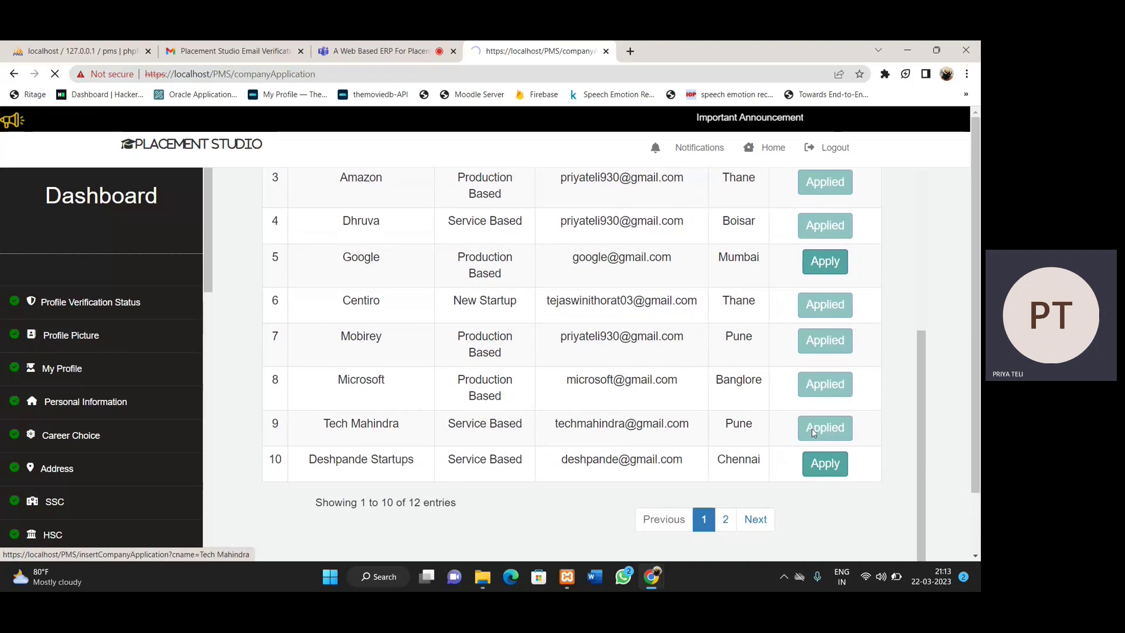
click(727, 519)
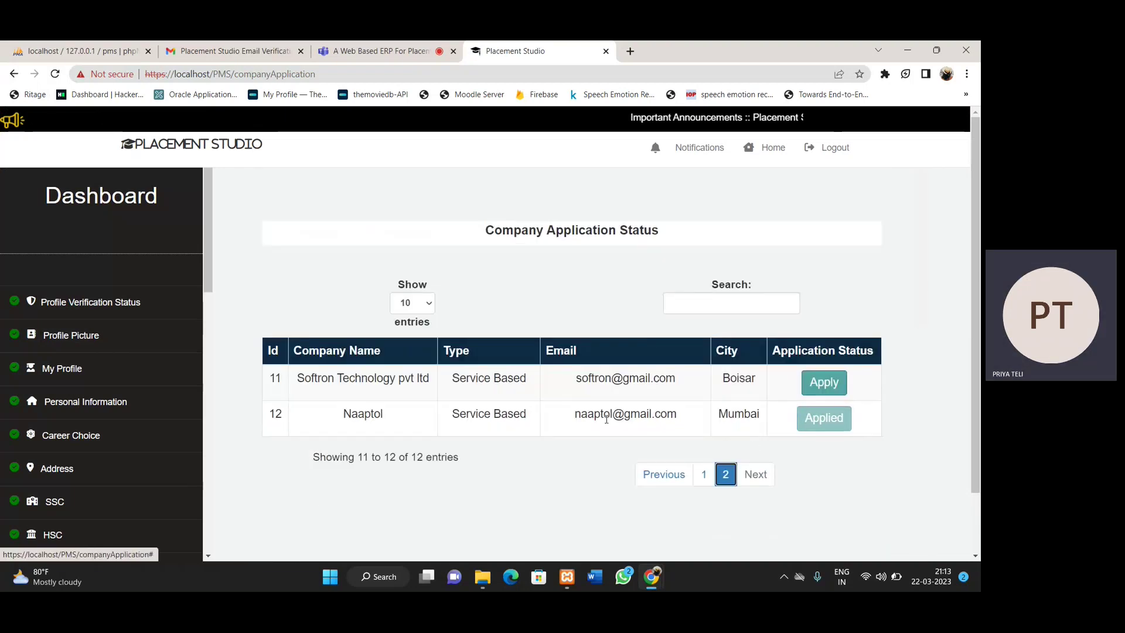
scroll(47, 484, down, 8)
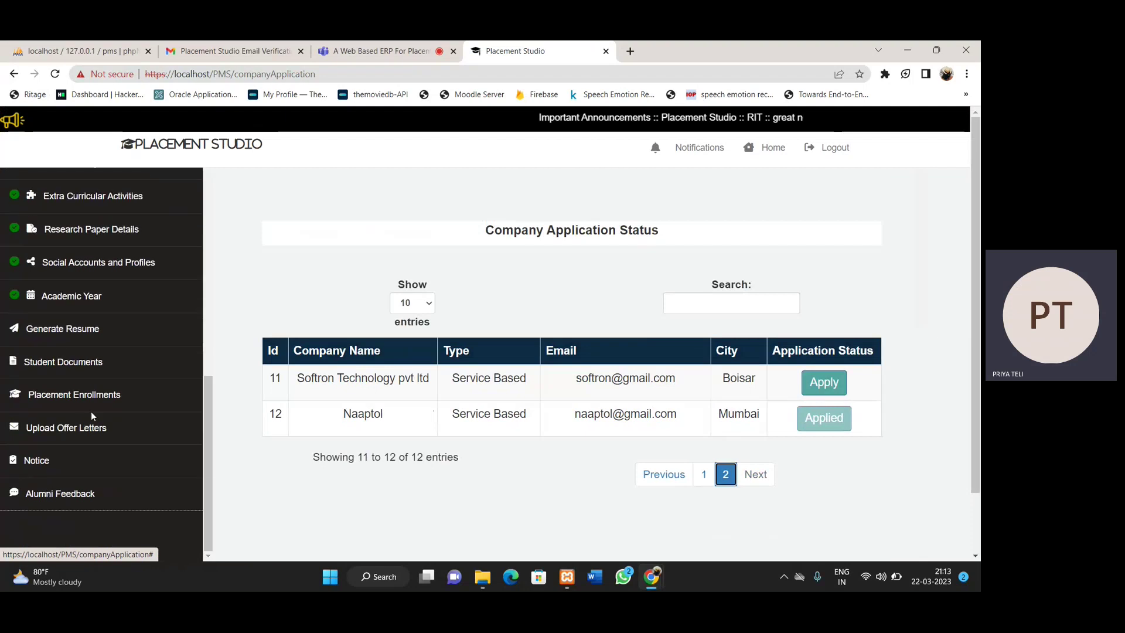
Step: Go to Upload Offer Letters to show the empty company, bond, package and offer-letter fields
click(50, 430)
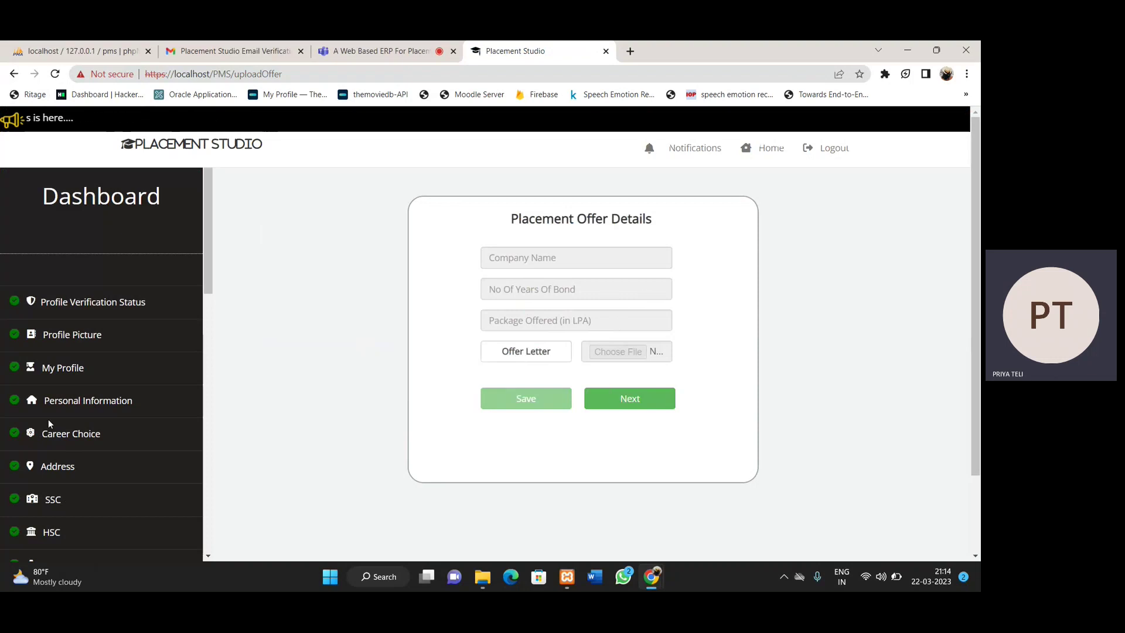
scroll(48, 420, down, 5)
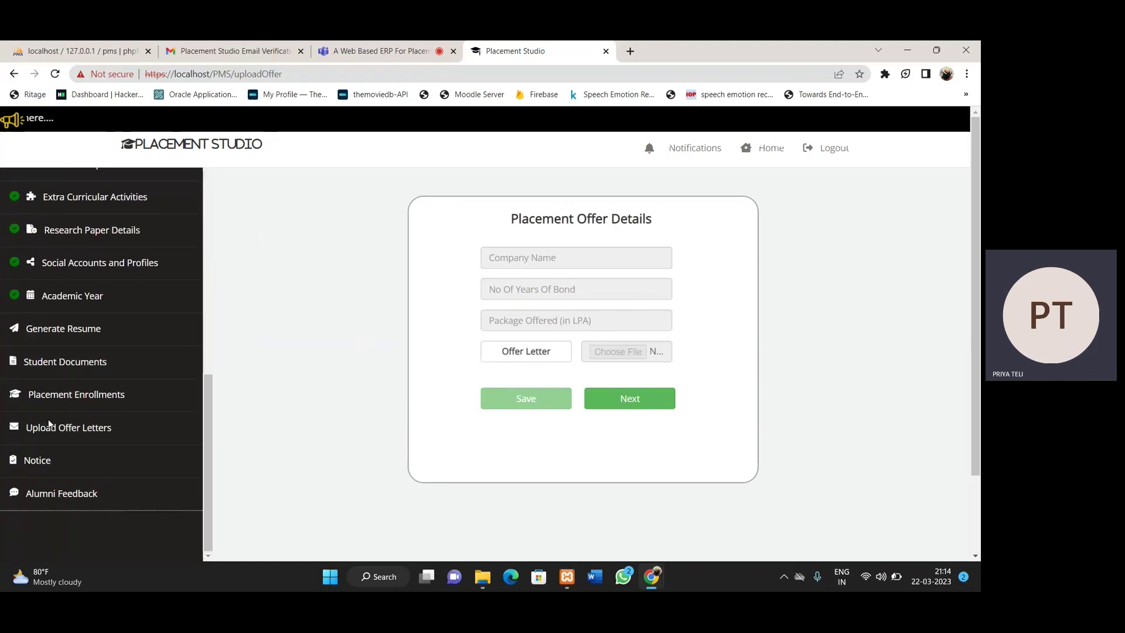
Step: View the notices, then submit the most-happy alumni feedback rating and confirm the alert
click(32, 463)
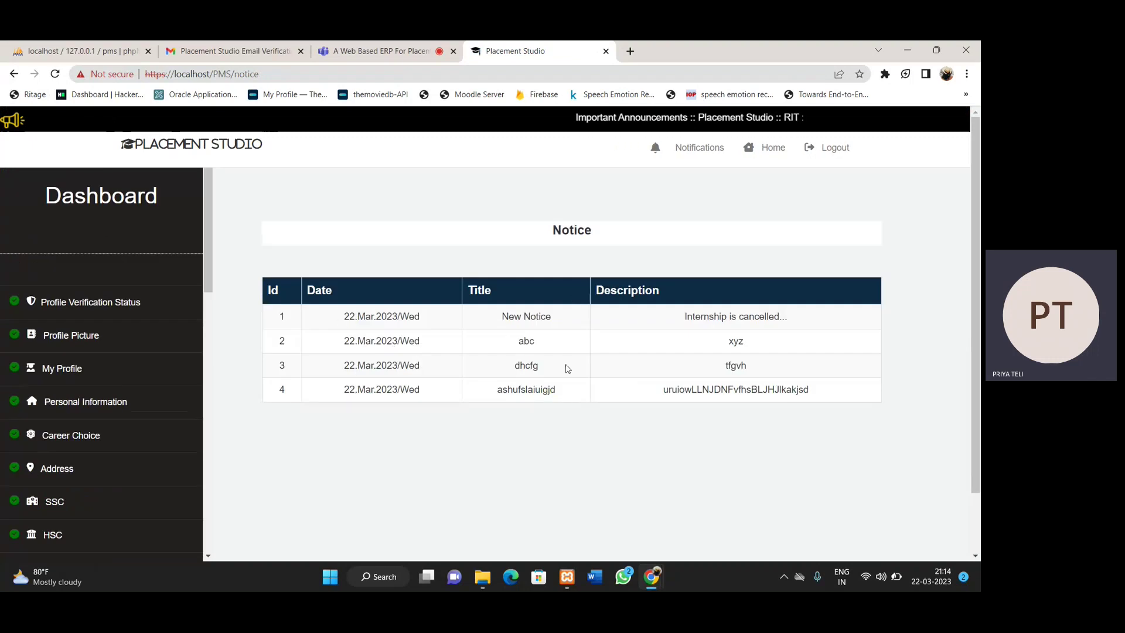
scroll(59, 508, down, 10)
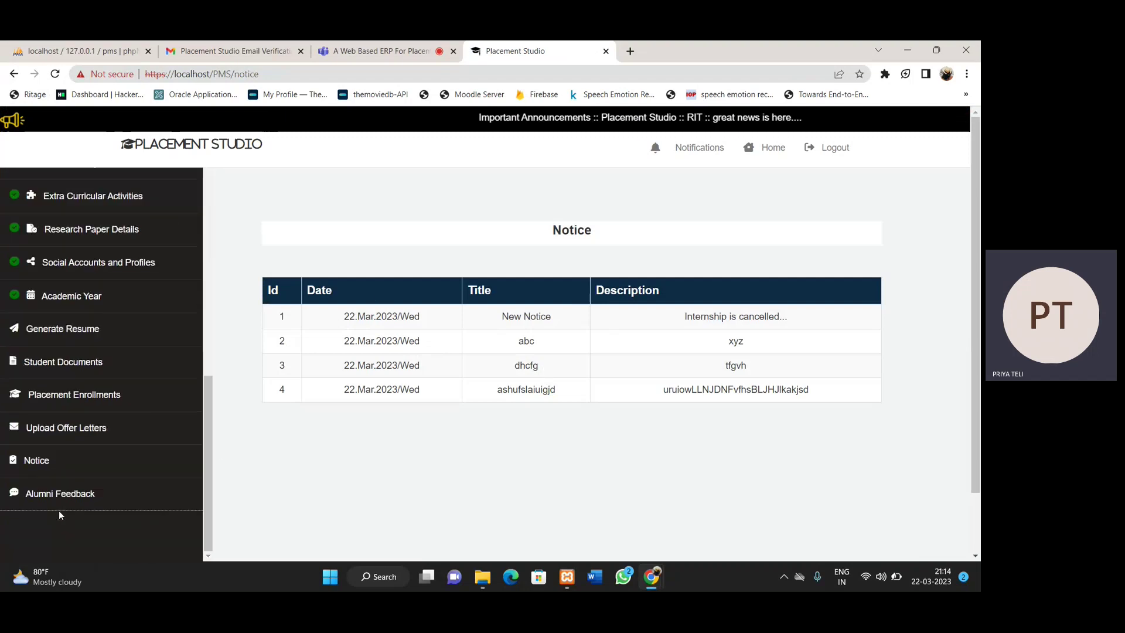
click(49, 496)
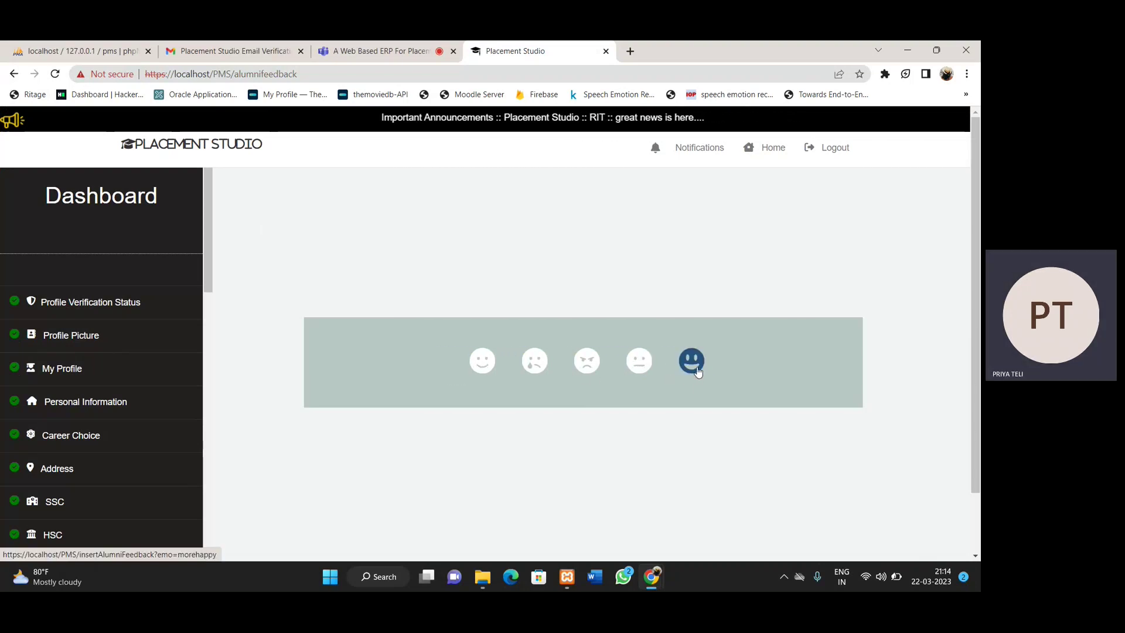
click(696, 370)
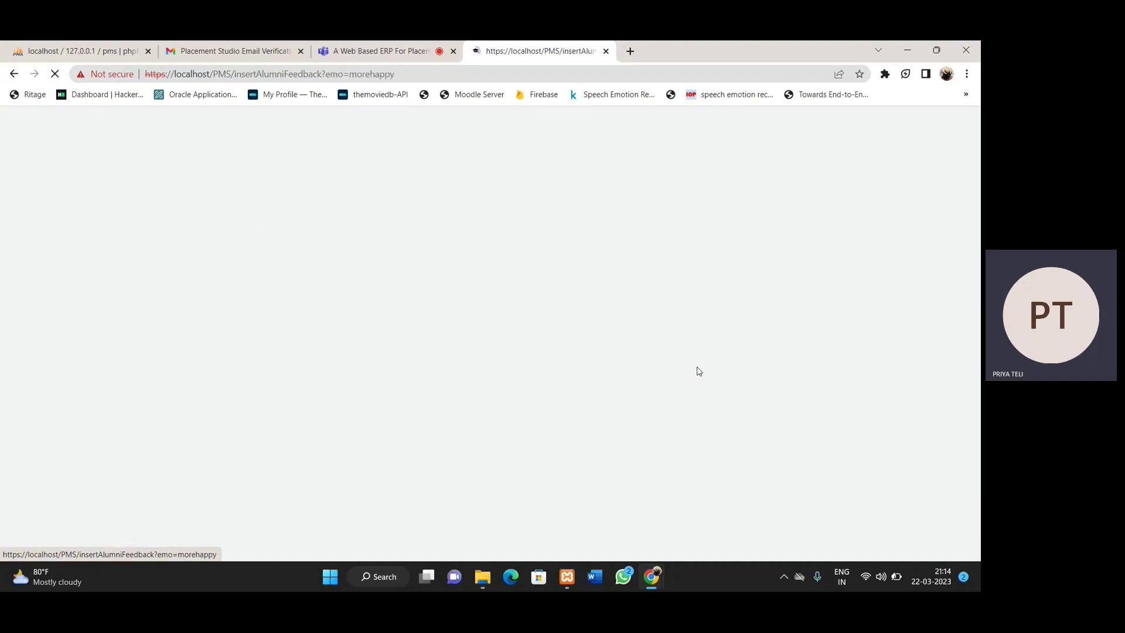
click(603, 147)
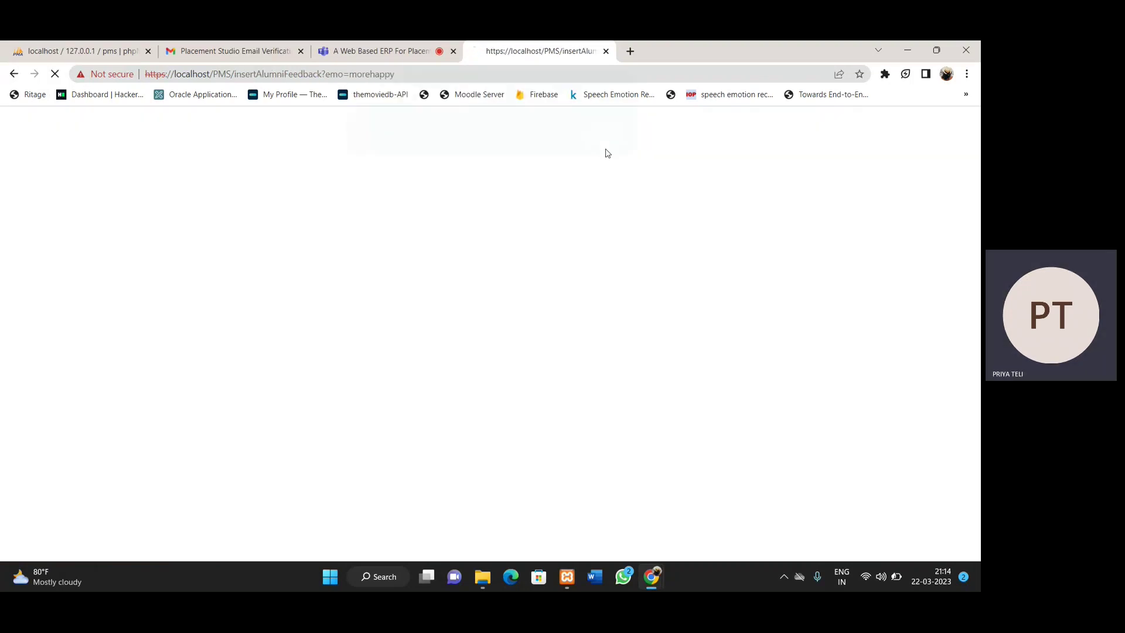
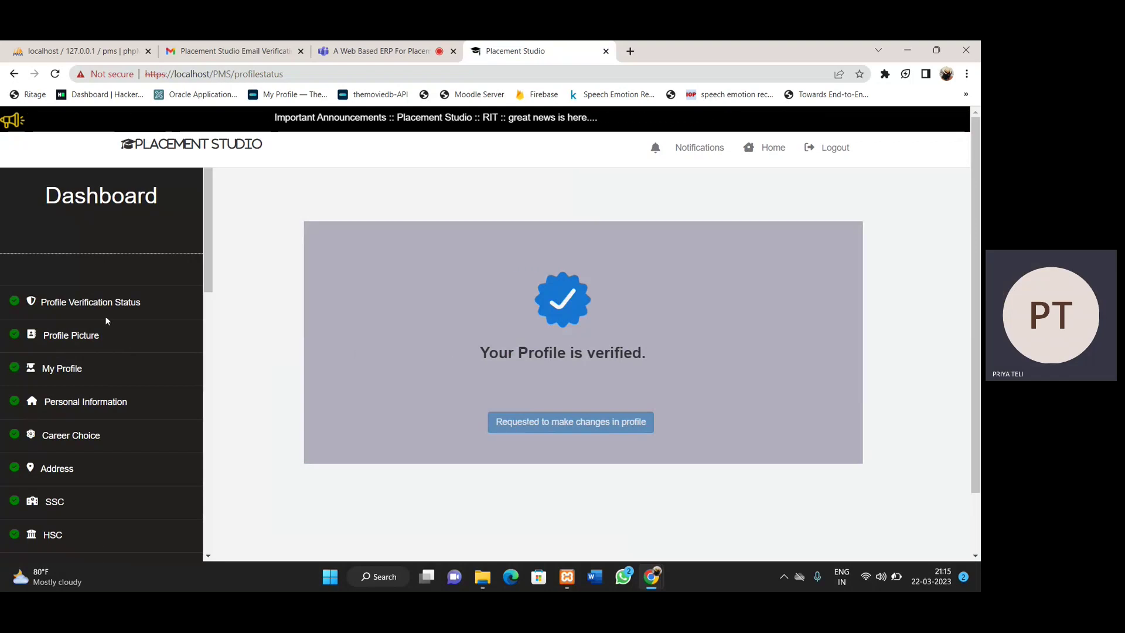
scroll(65, 375, down, 12)
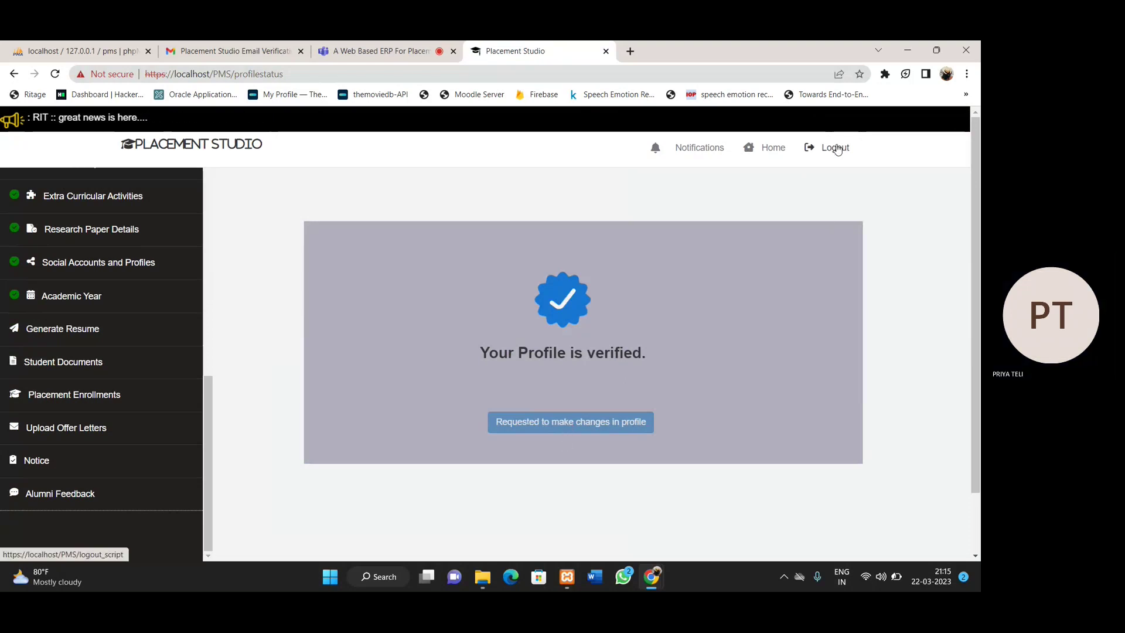
click(702, 149)
scroll(475, 278, down, 6)
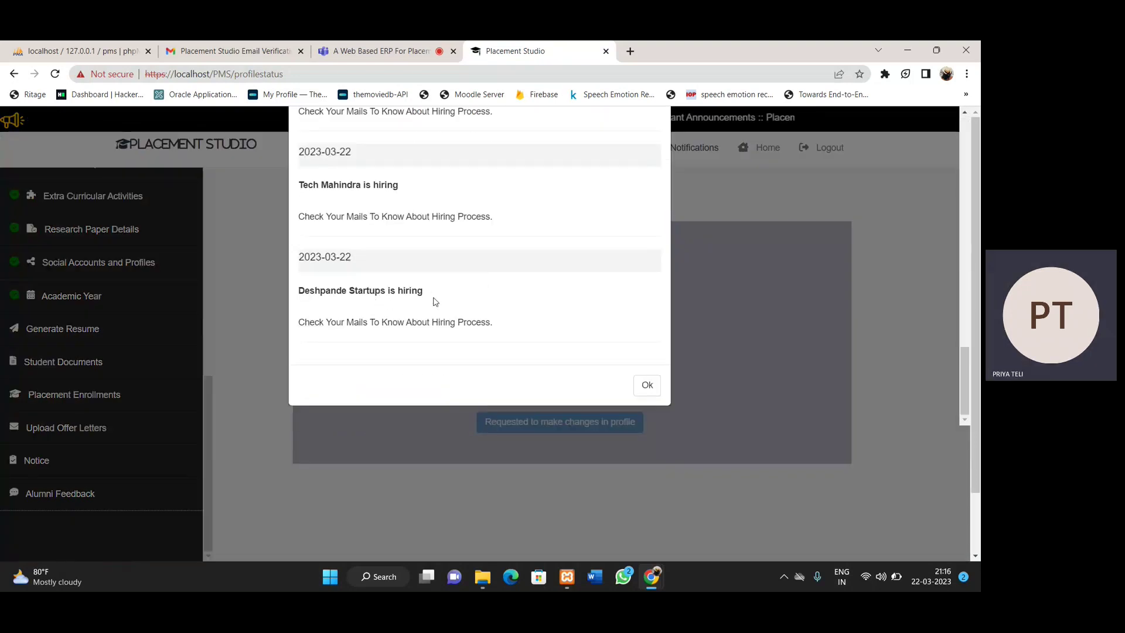
scroll(458, 184, up, 4)
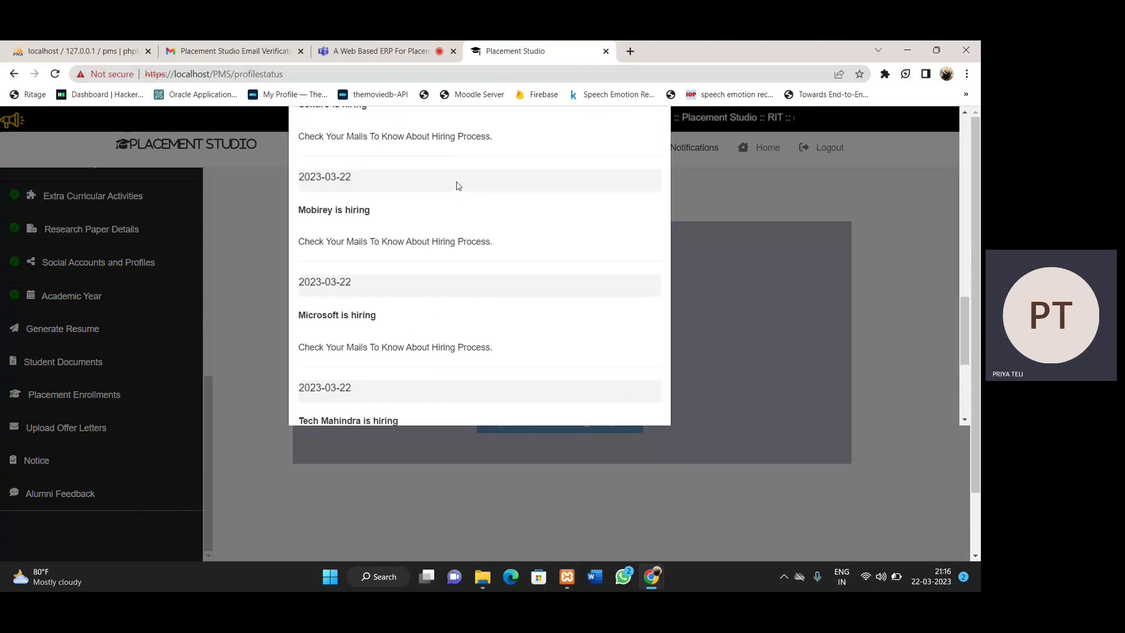
scroll(457, 184, down, 4)
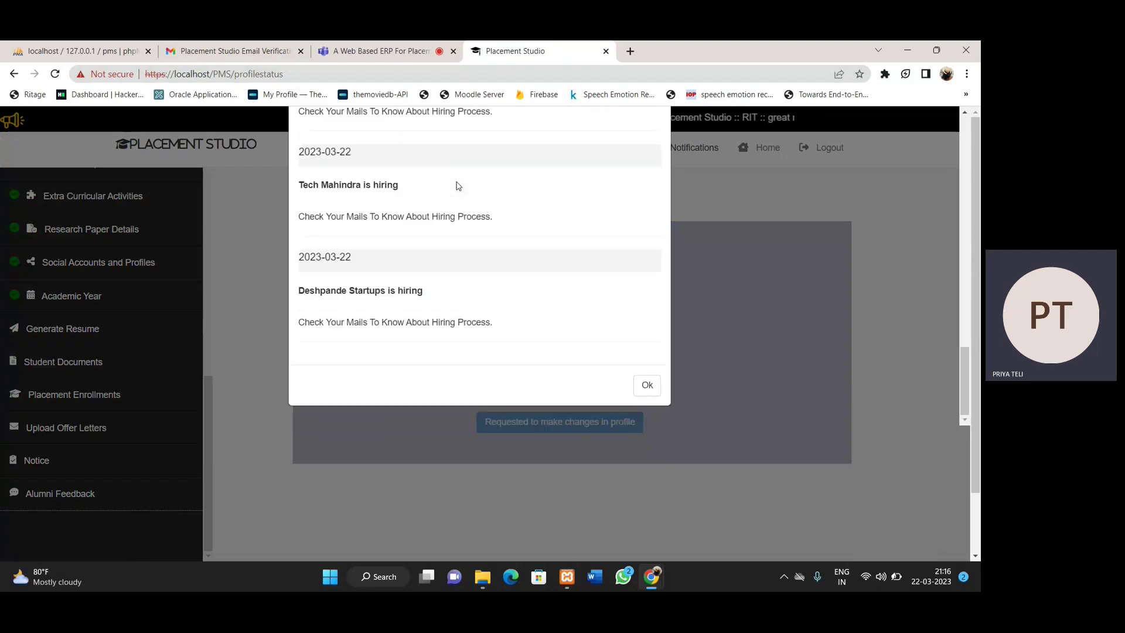
click(656, 388)
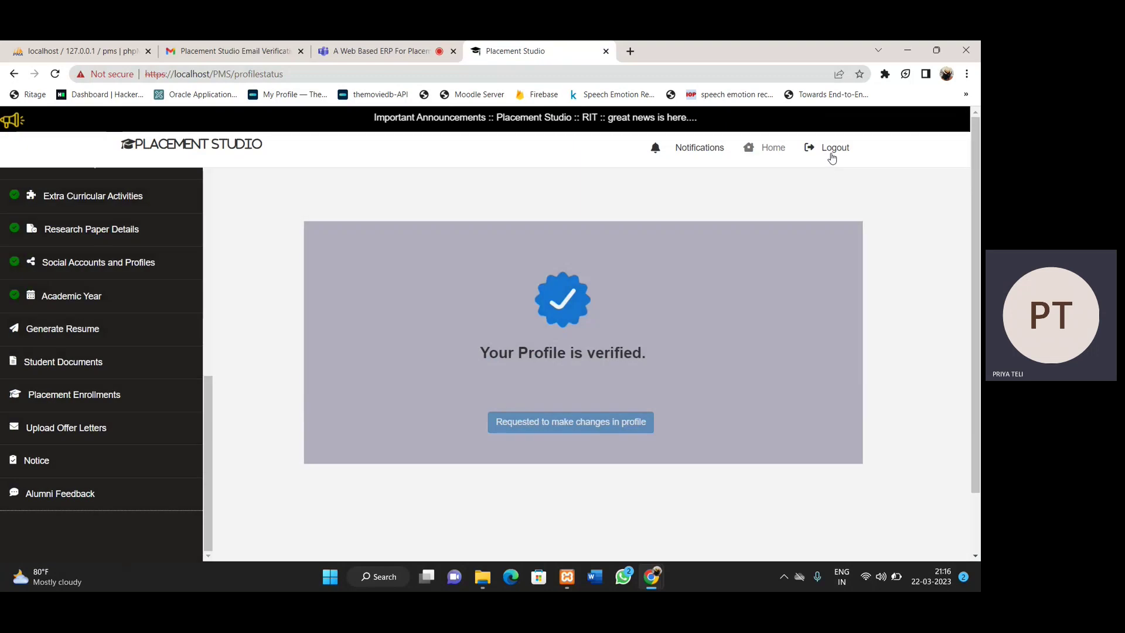
Step: Log out of the student account and open TPO login with a saved user ID
click(831, 154)
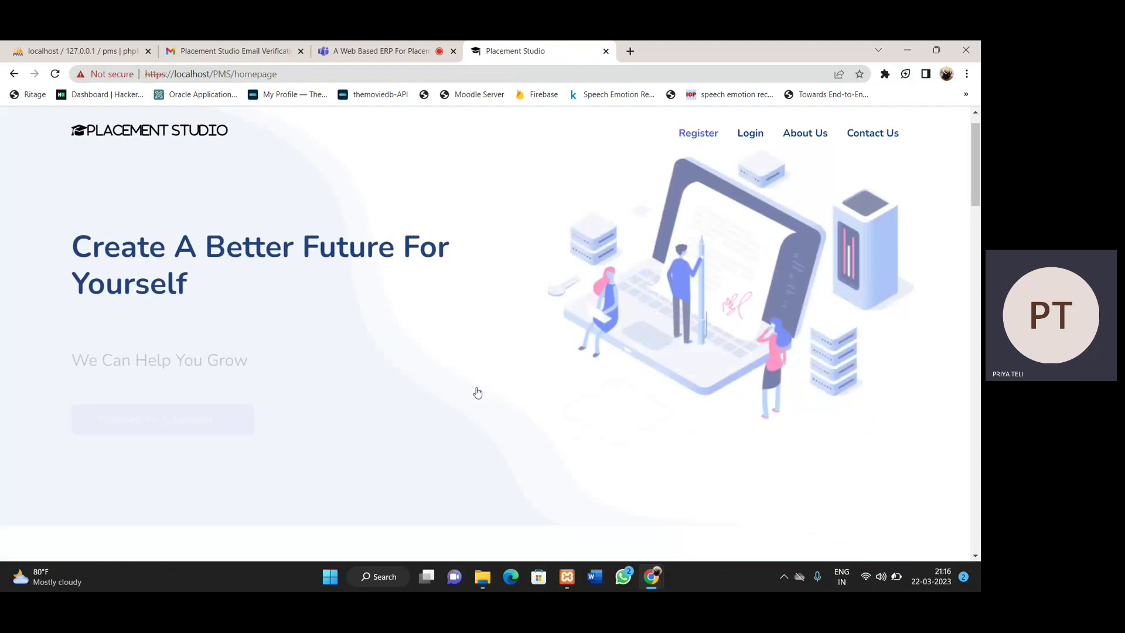
scroll(477, 392, down, 8)
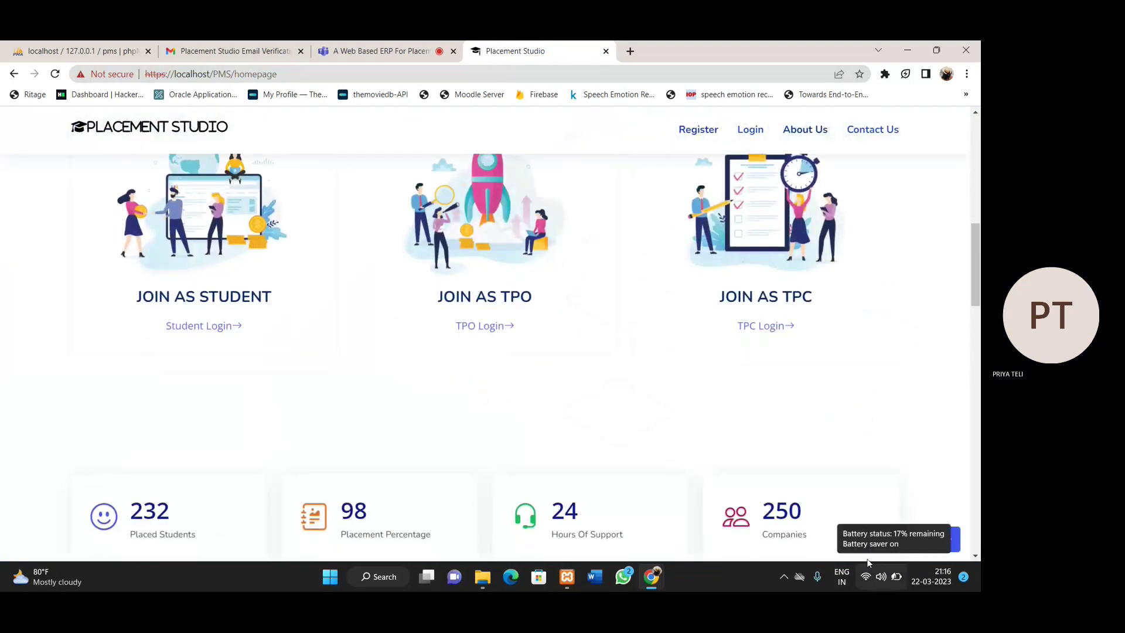
click(760, 332)
click(450, 225)
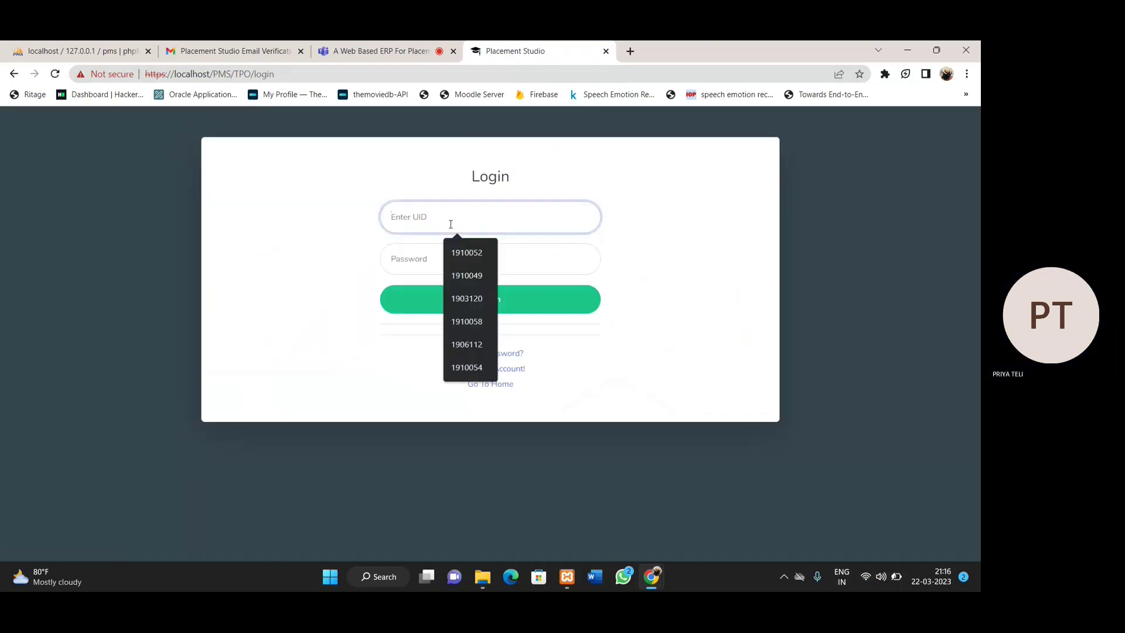
click(468, 349)
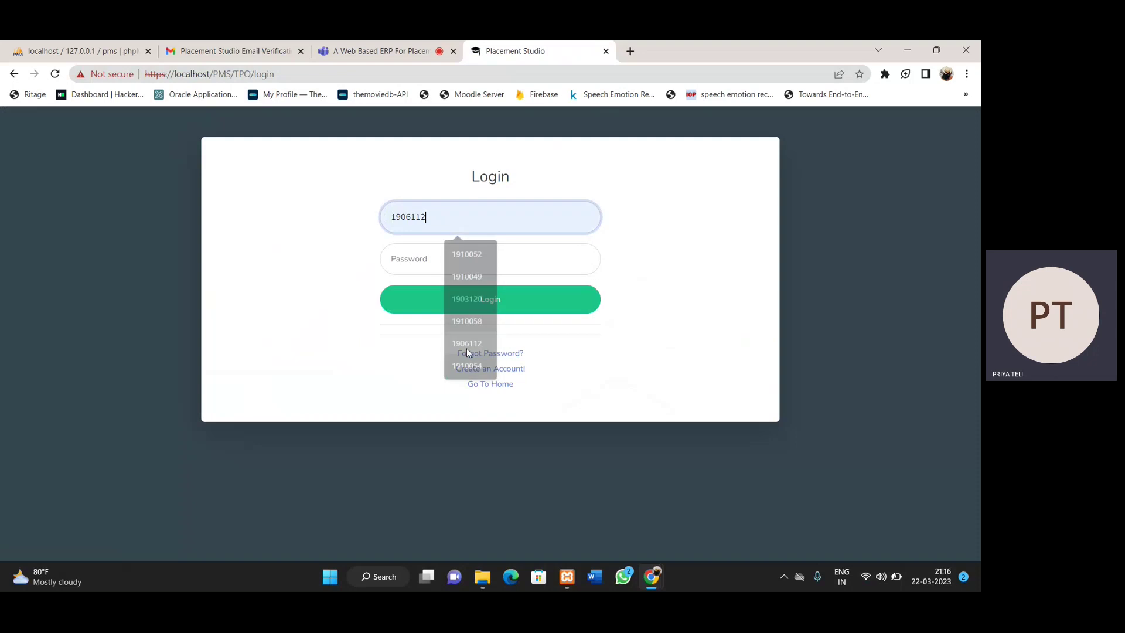
Step: Enter a password and submit the TPO login, which is rejected as no such user
click(467, 262)
text(1)
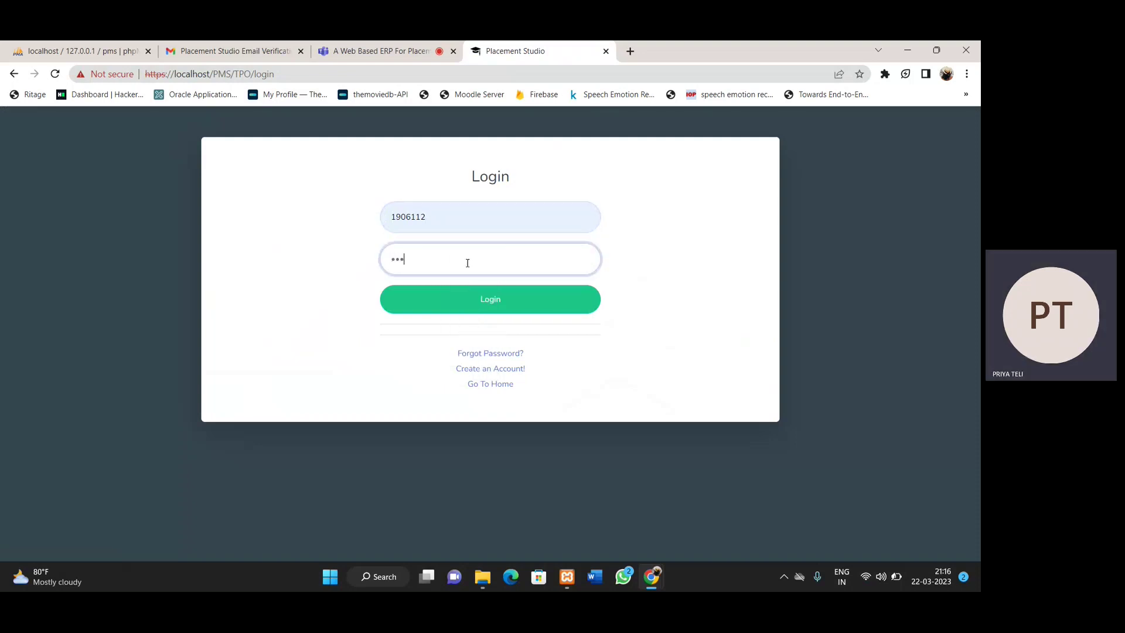
key(BackSpace)
key(BackSpace)
text(12)
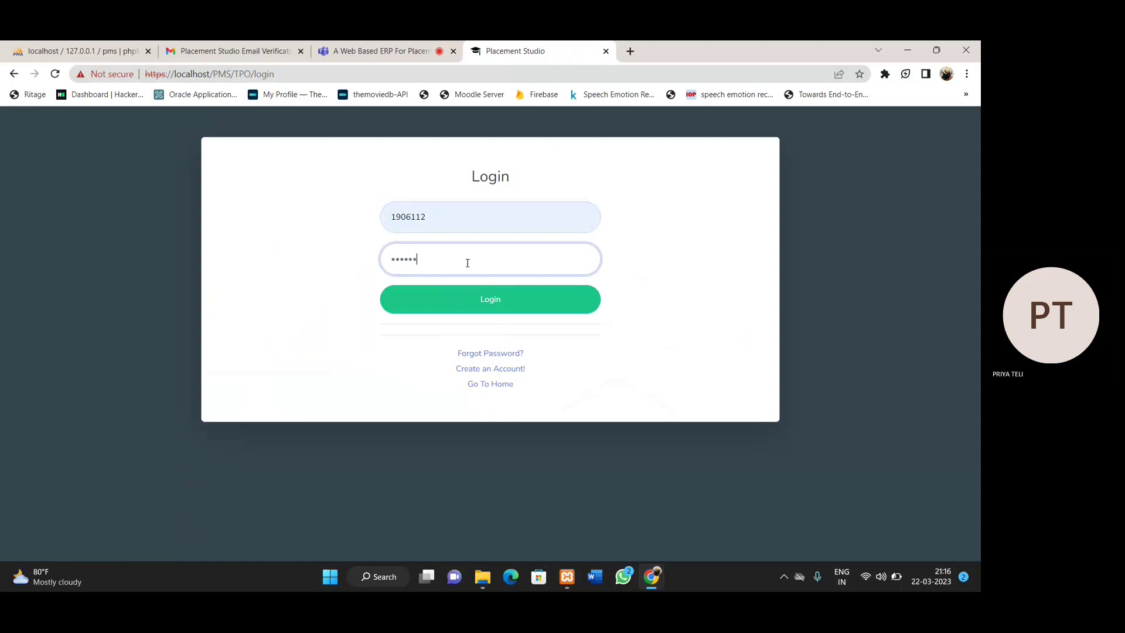
click(469, 298)
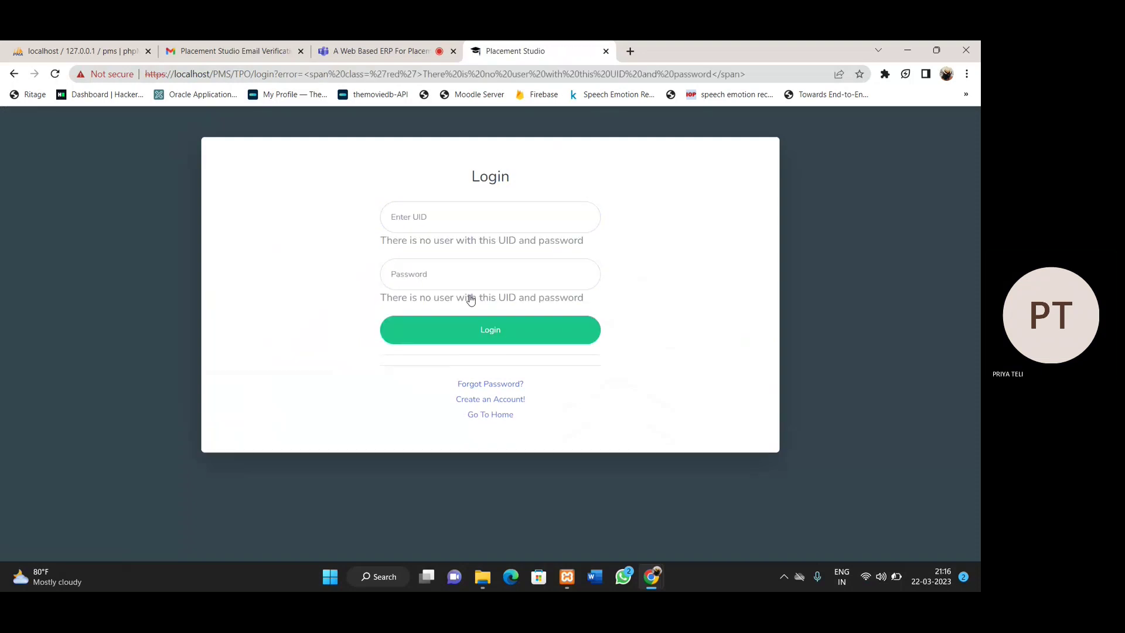
click(443, 219)
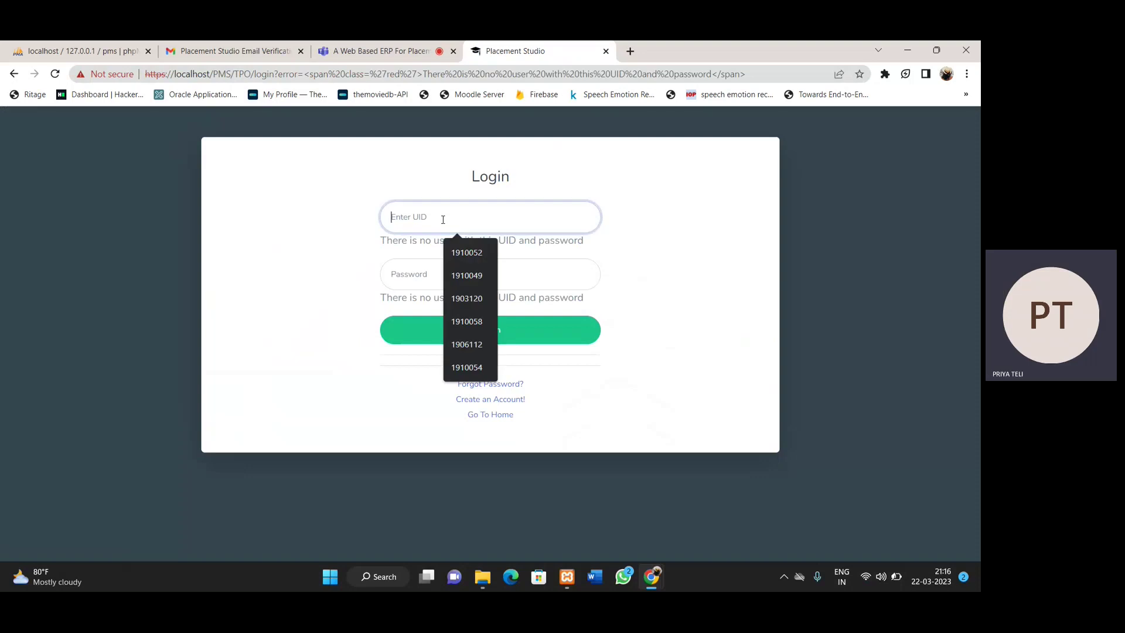
Step: Return to the homepage and go to the TPO login page
click(491, 414)
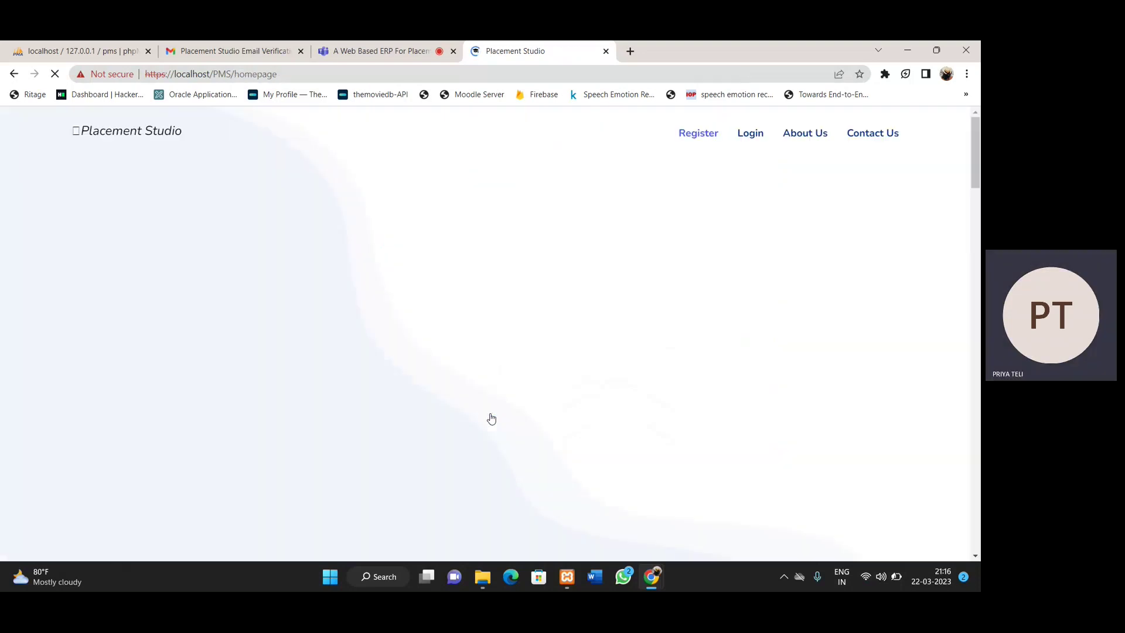
scroll(842, 467, down, 10)
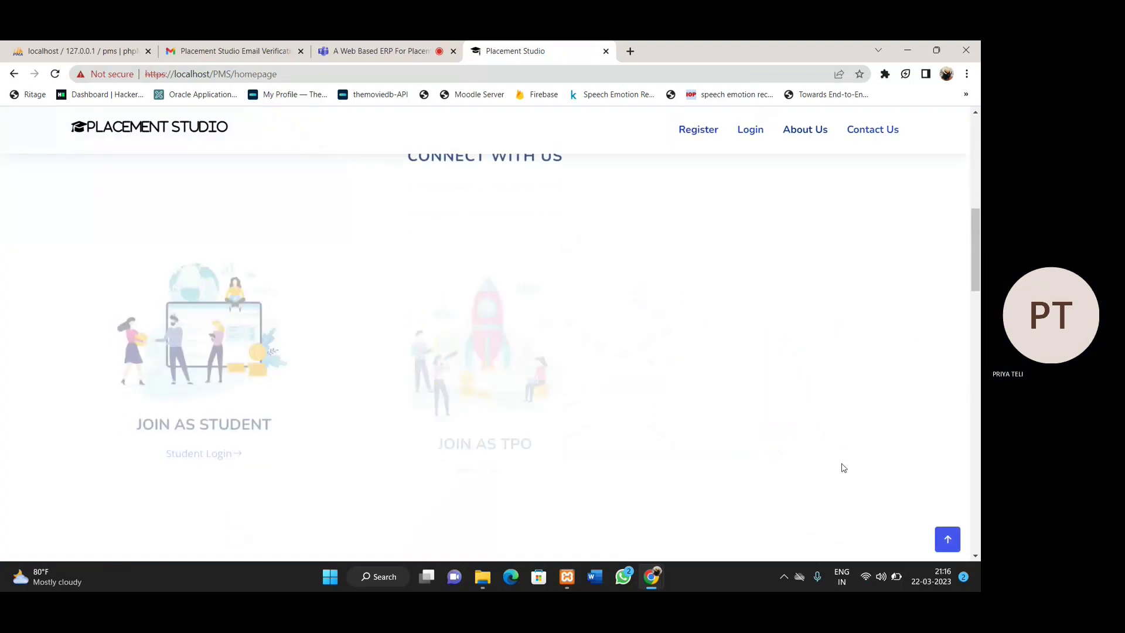
scroll(842, 467, down, 4)
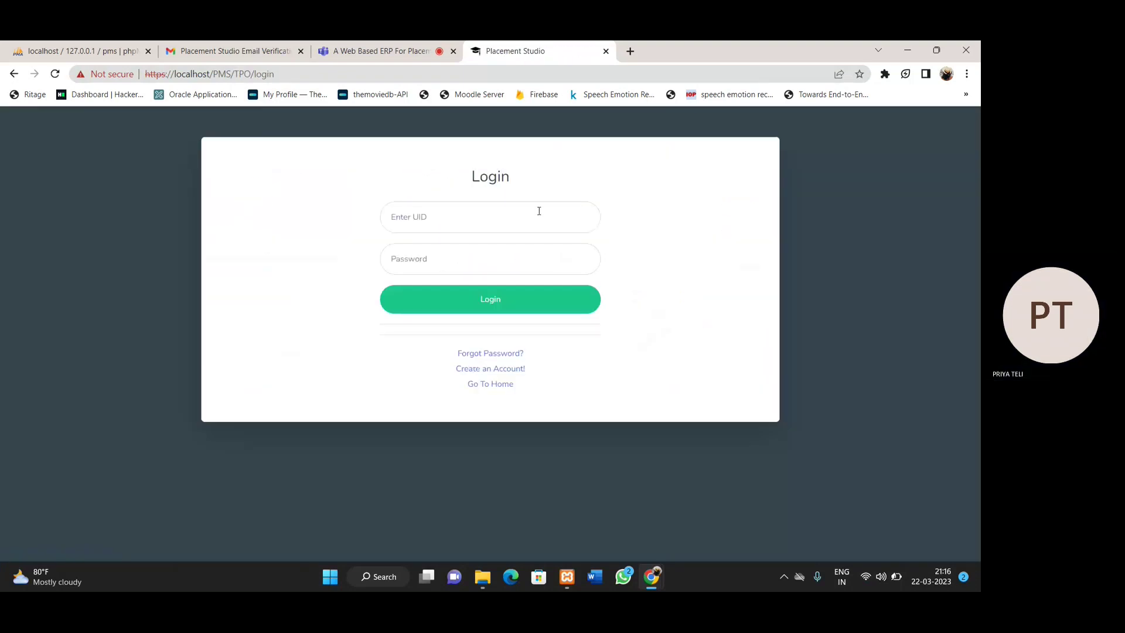
click(539, 211)
Step: Sign in as the TPO with the coordinator's user ID and password
text(1910)
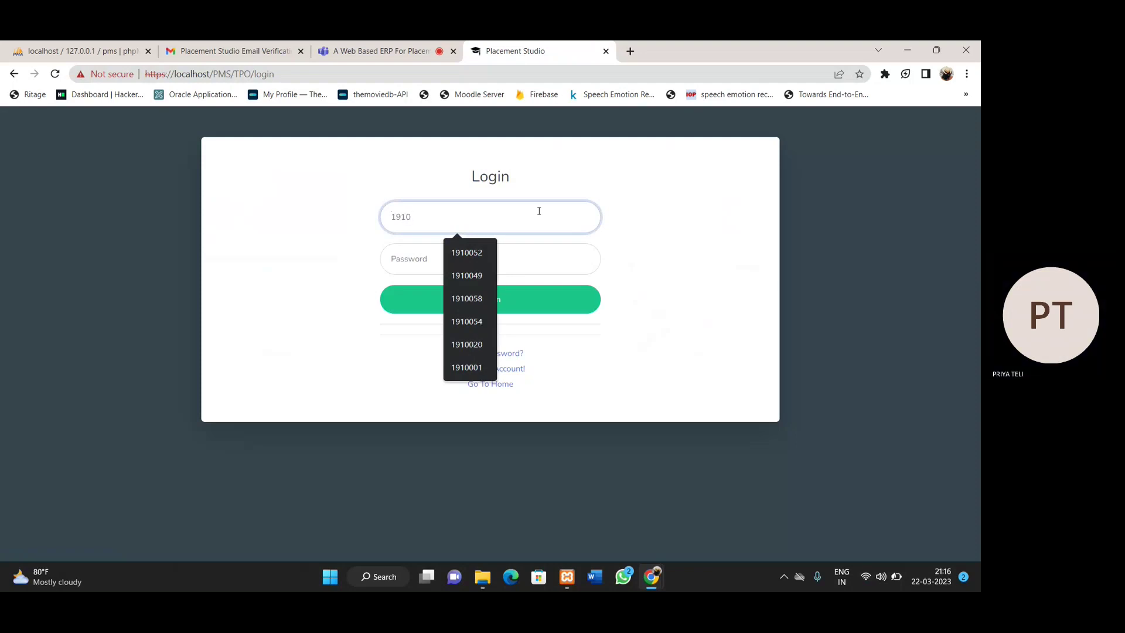
text(6112)
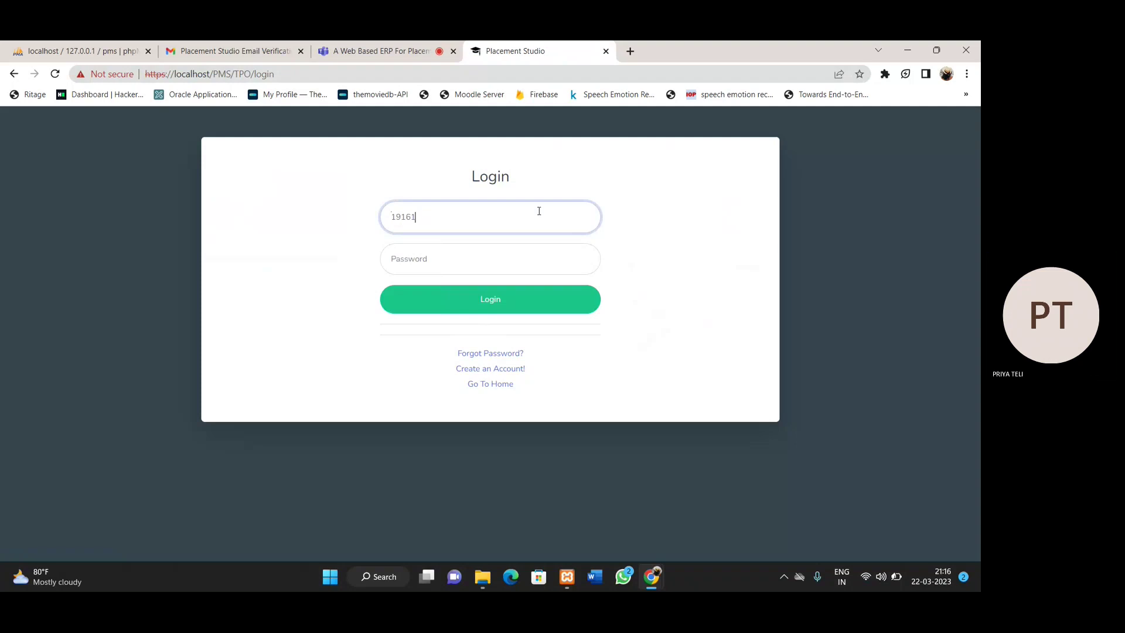
key(BackSpace)
key(BackSpace)
text(06112)
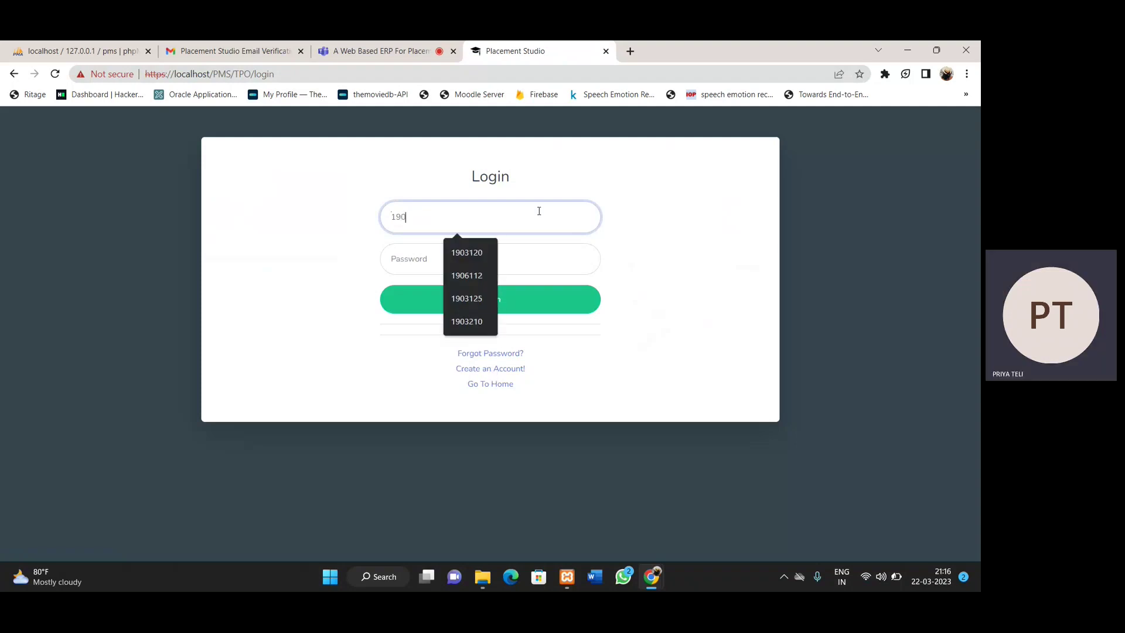
click(458, 259)
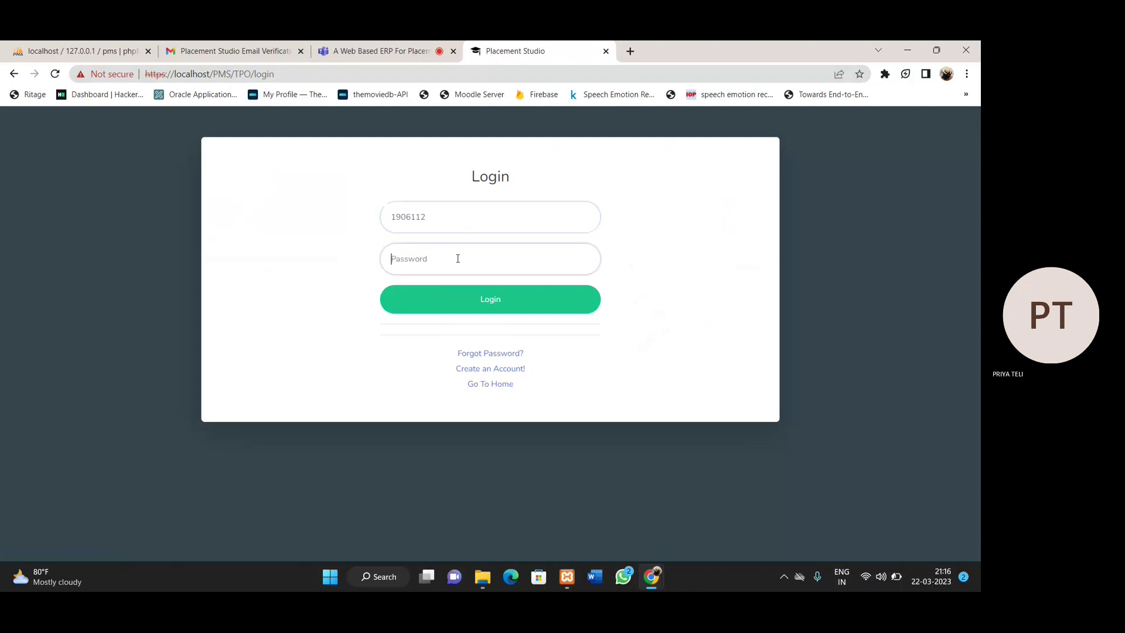
text(1906112)
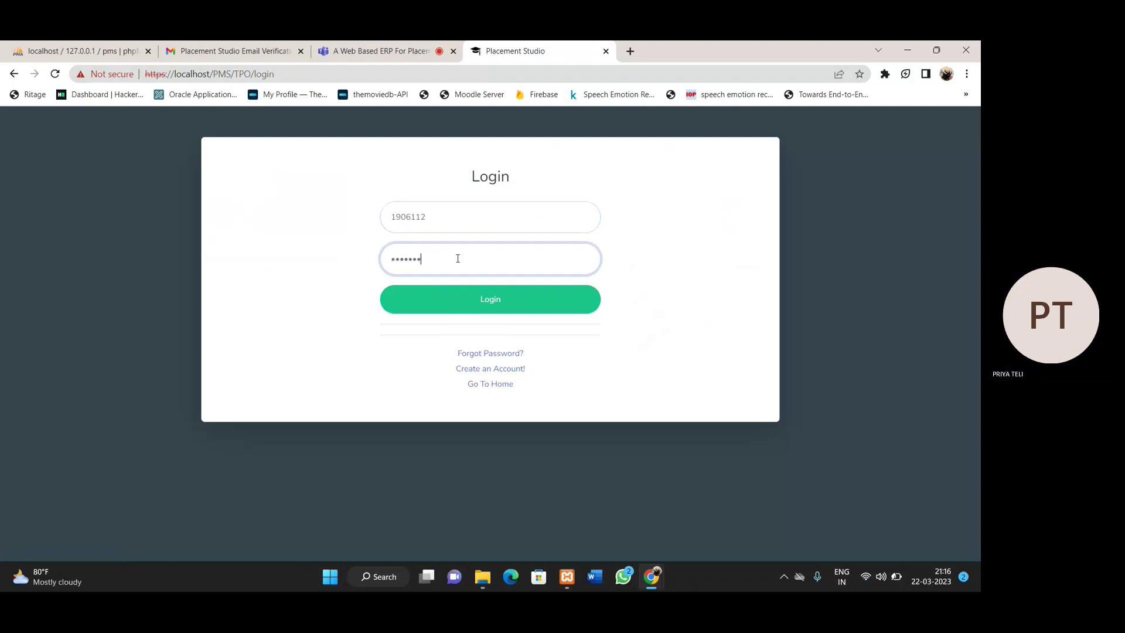
click(470, 311)
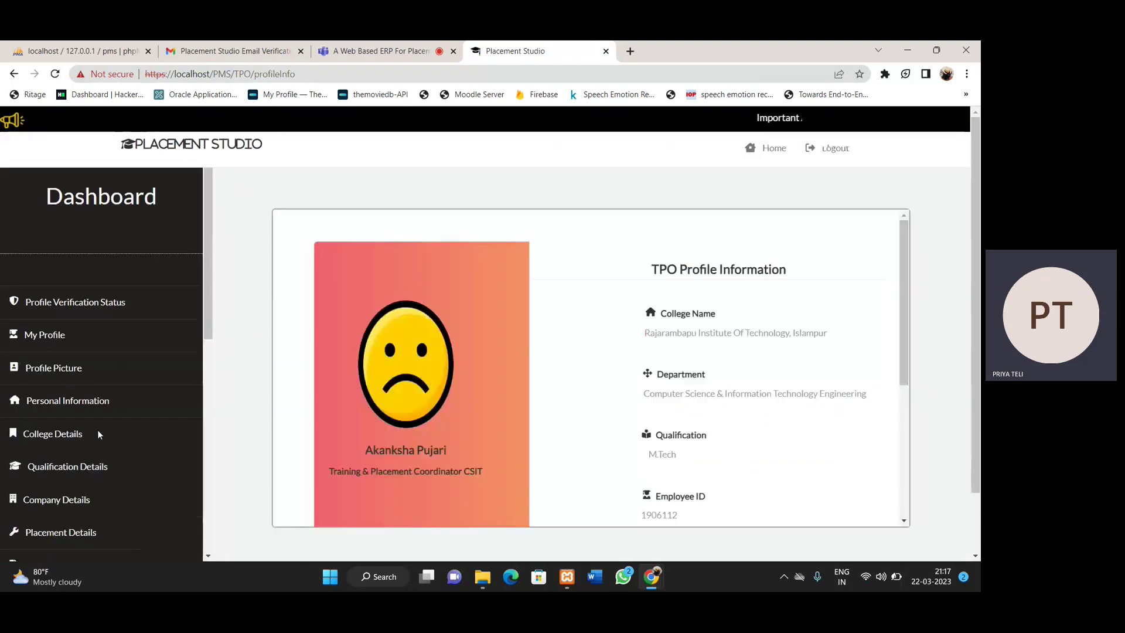
Step: Open Student Requests and choose batch year 2022-23
scroll(97, 430, down, 7)
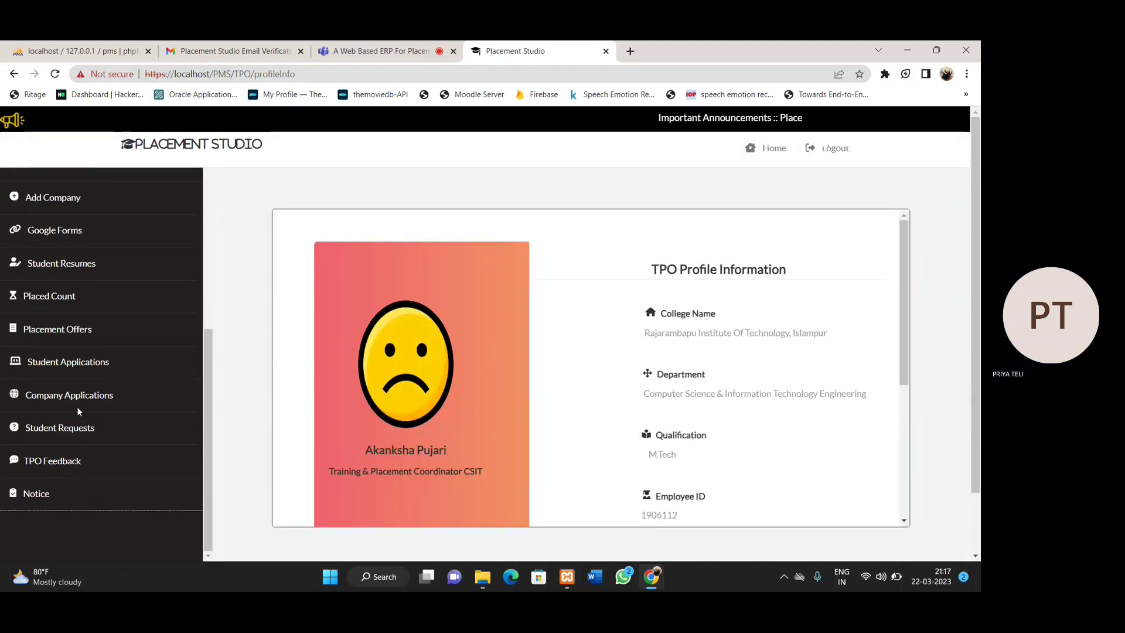
scroll(57, 371, up, 1)
click(48, 452)
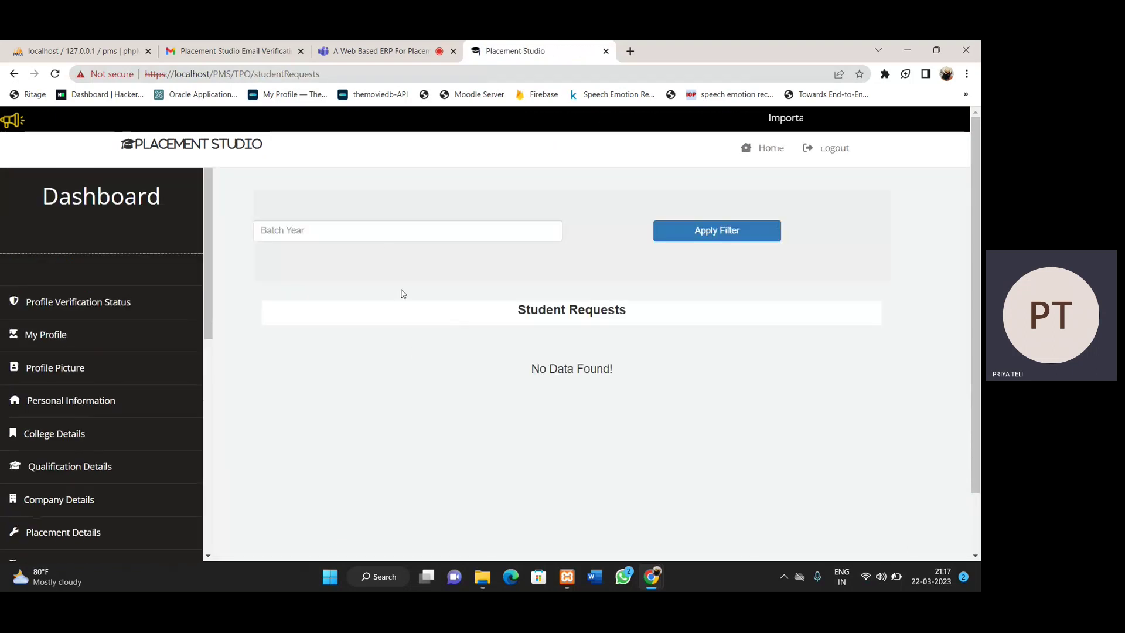
click(384, 235)
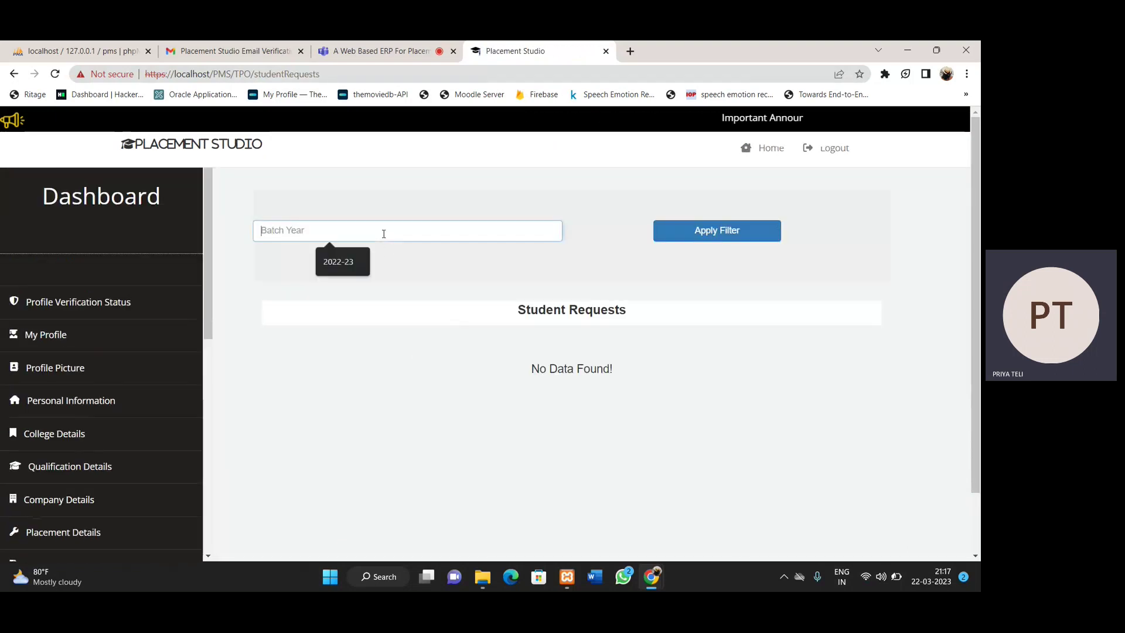
click(349, 263)
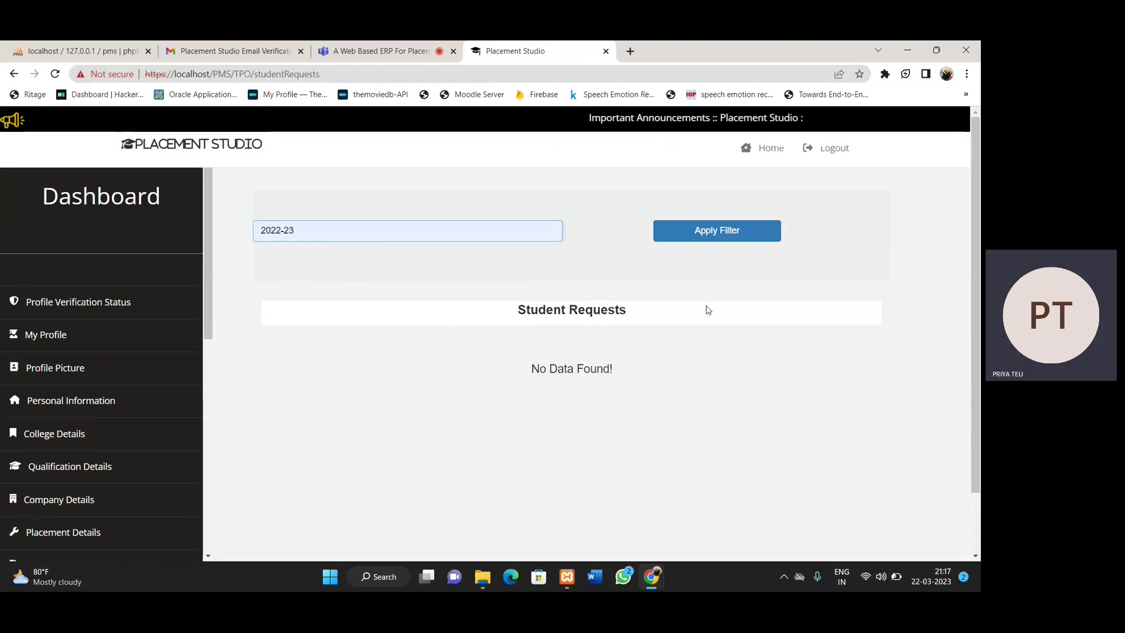
Step: Filter requests by batch 2022-23, accept the student's request, and sign out
click(709, 232)
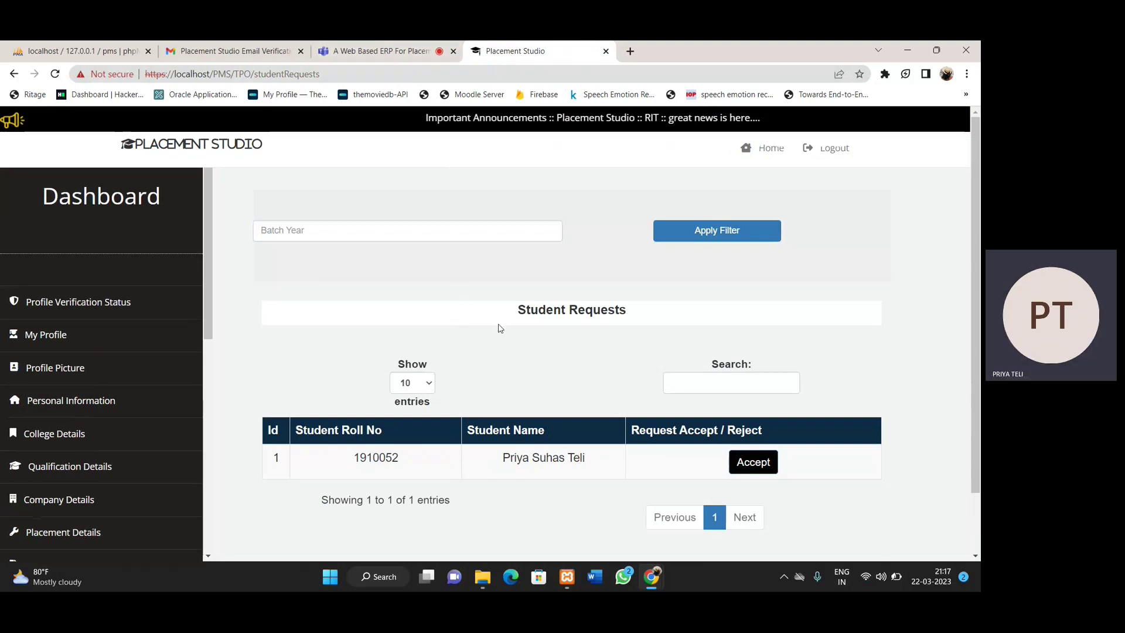
click(770, 466)
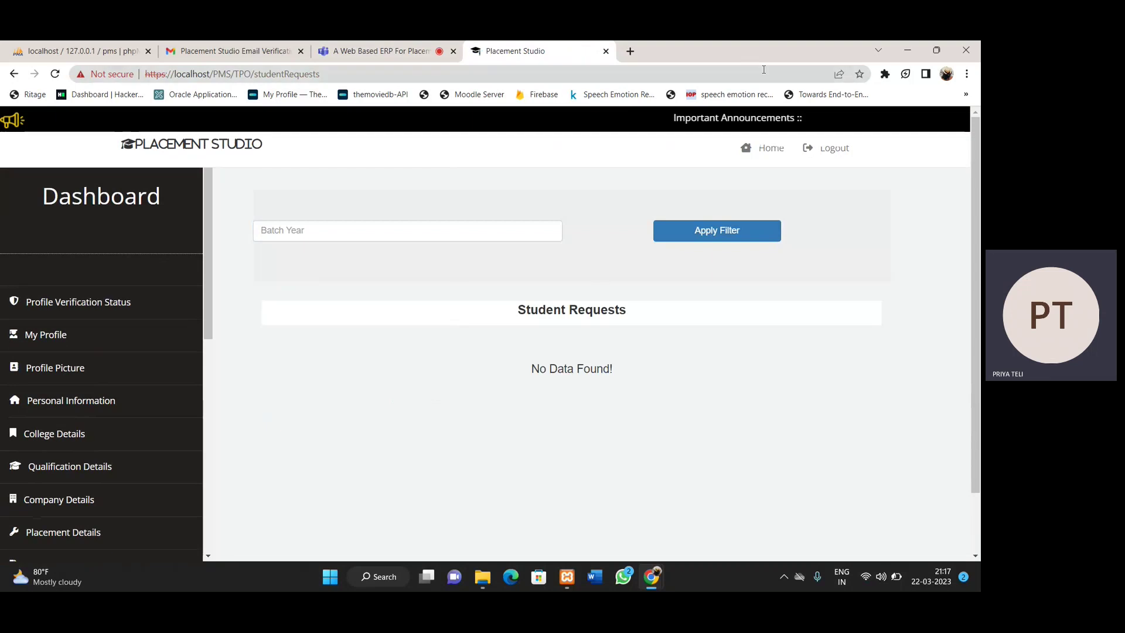
click(827, 151)
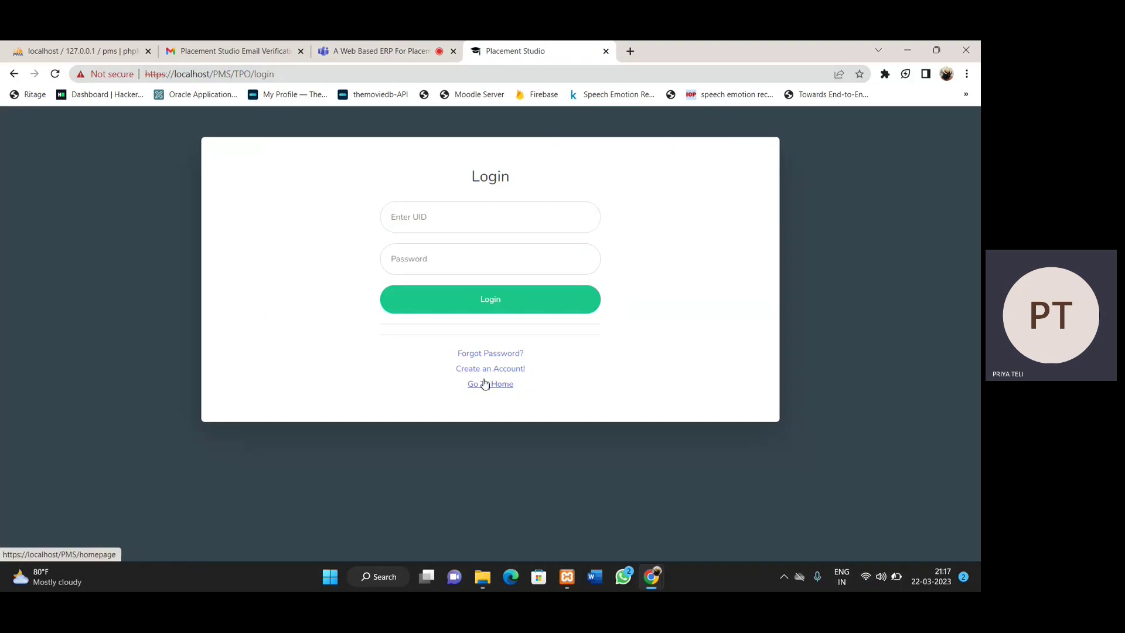
Step: Sign in as the student with the saved user ID and password, then open the Dashboard
scroll(276, 444, down, 5)
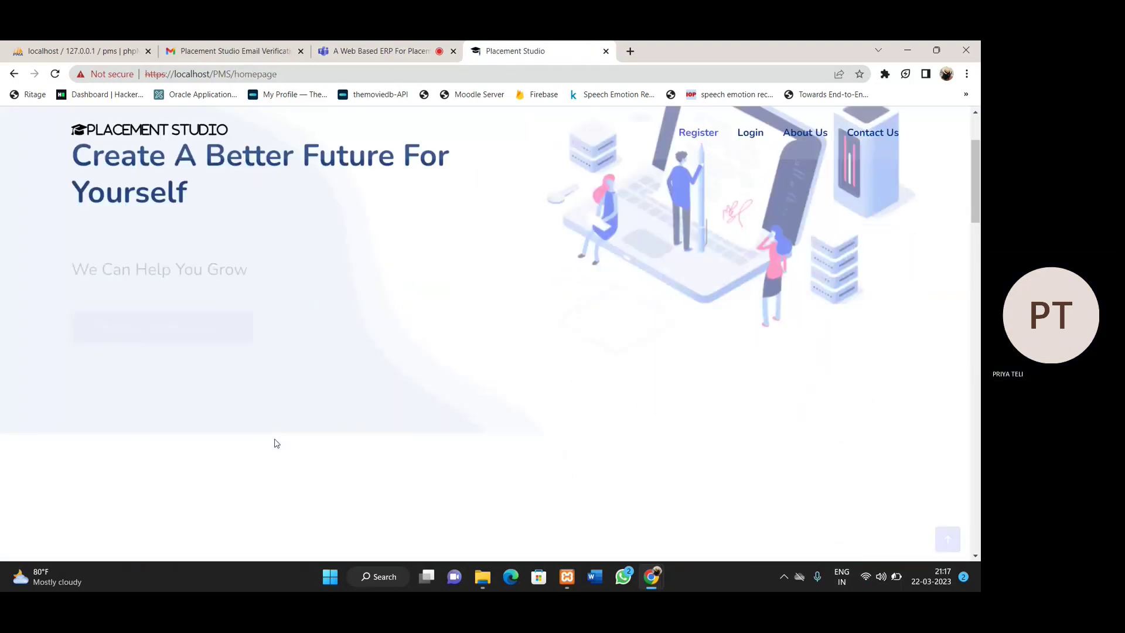
scroll(277, 443, down, 3)
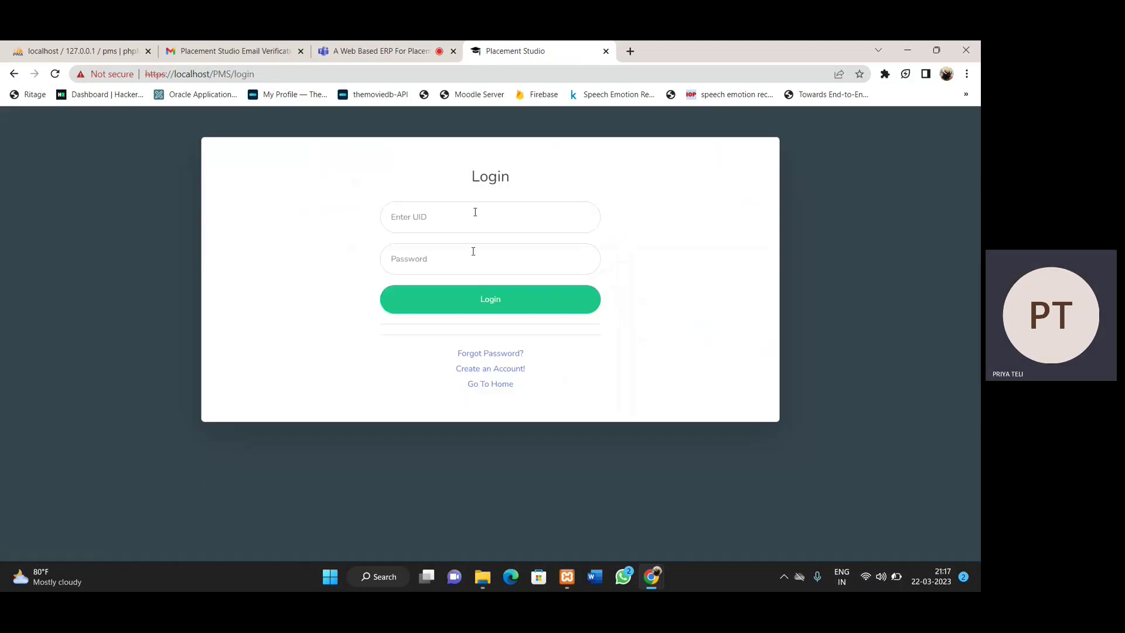
click(475, 216)
click(477, 251)
click(452, 259)
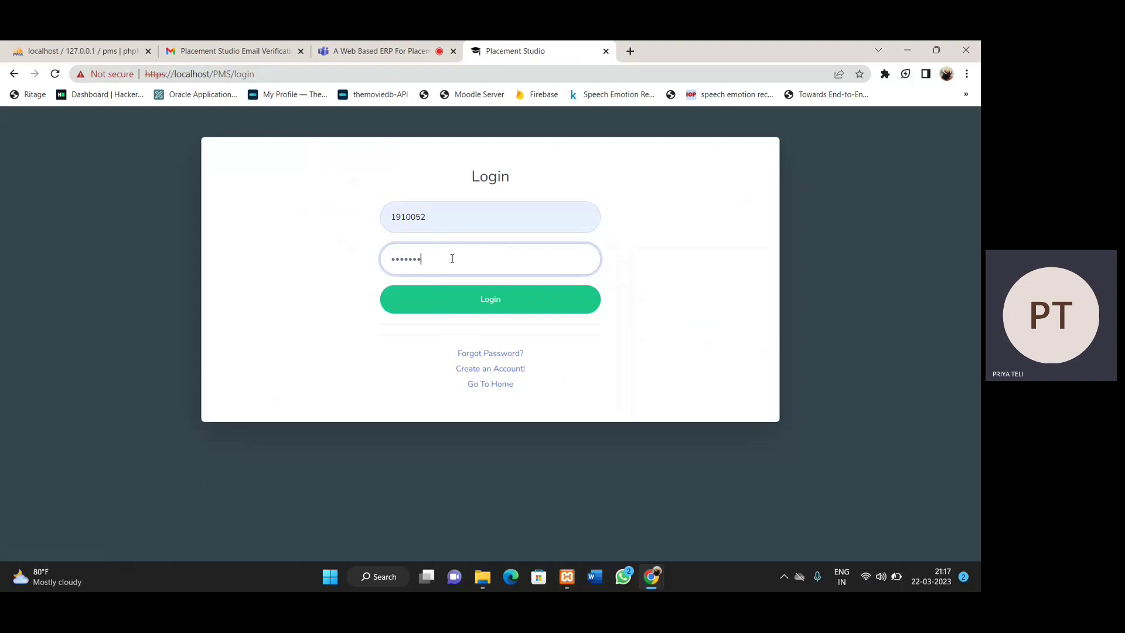
click(448, 296)
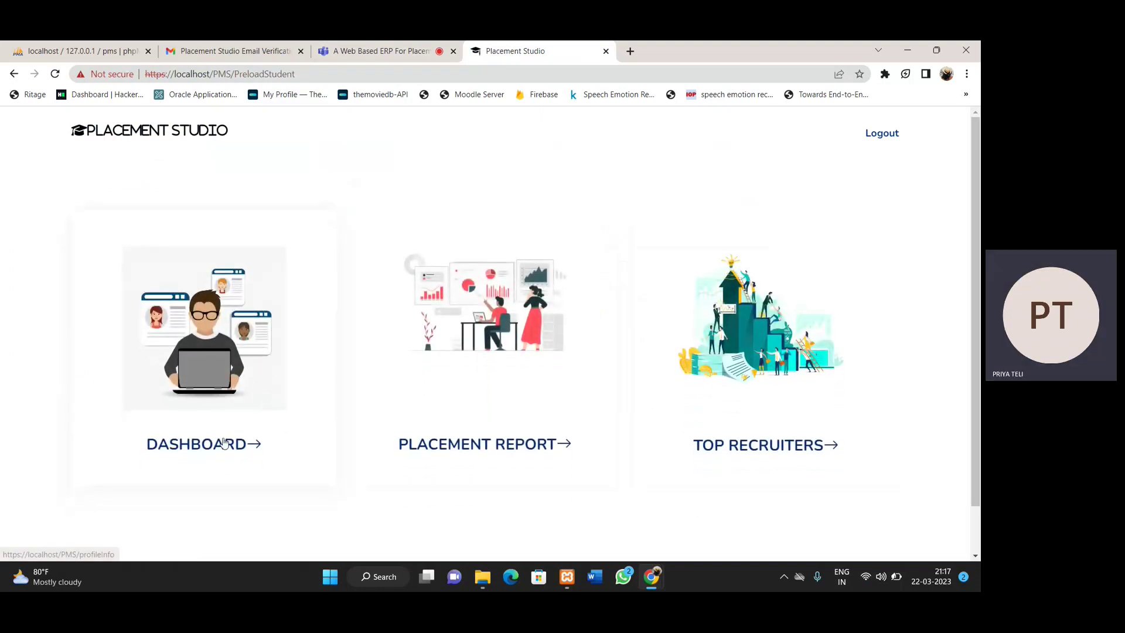
click(224, 443)
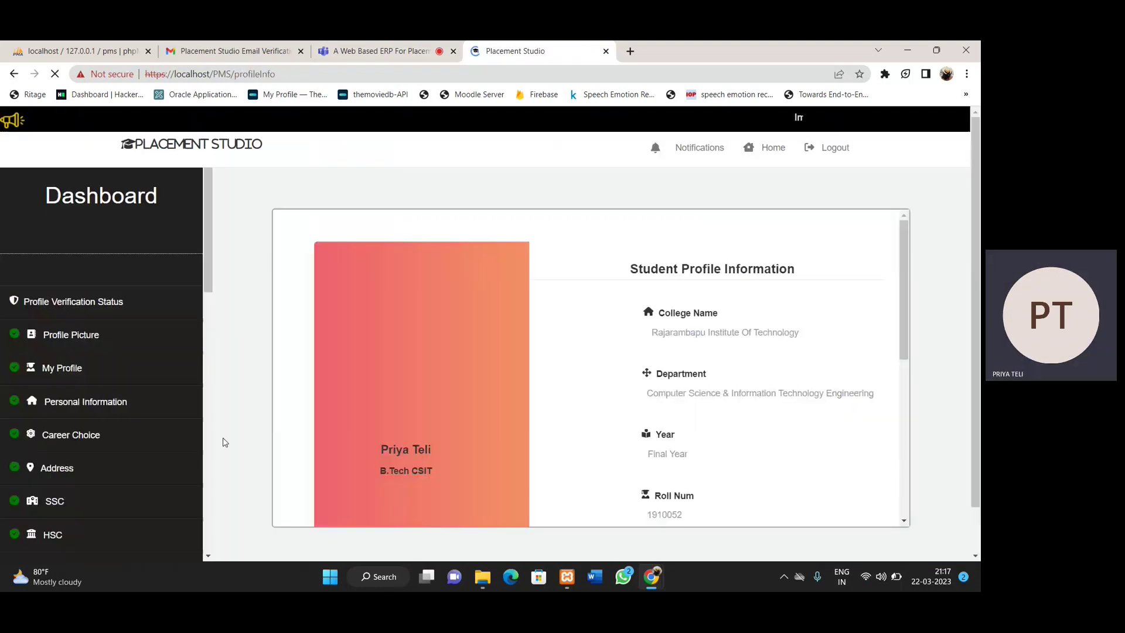
Step: Check Profile Verification Status, then view the Address details without changing country or state
click(73, 302)
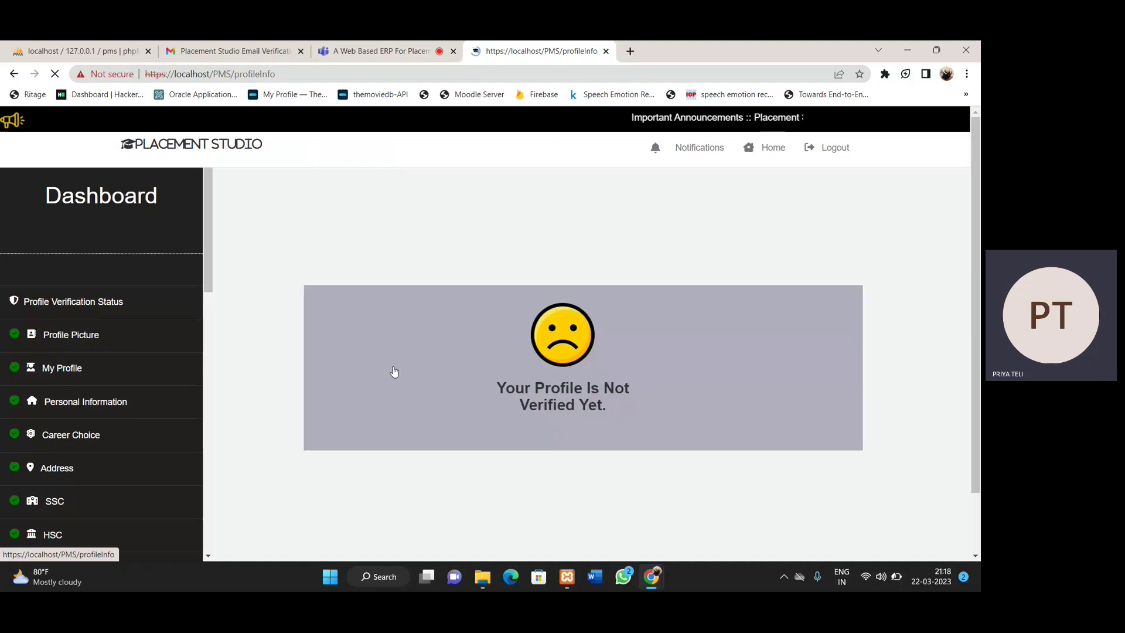
click(64, 466)
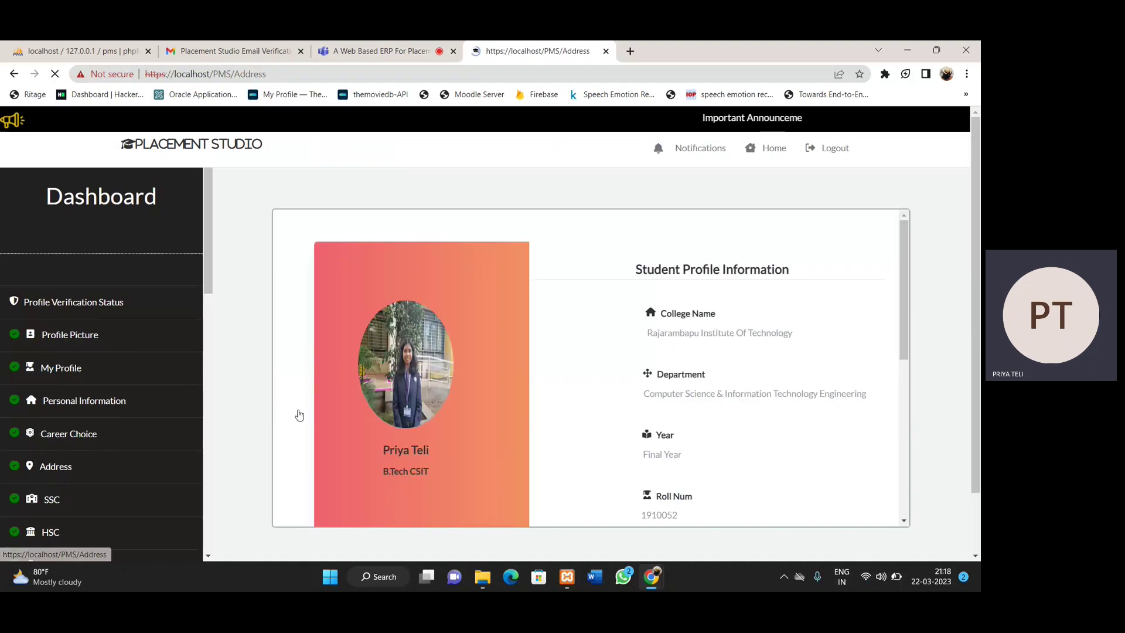
click(549, 314)
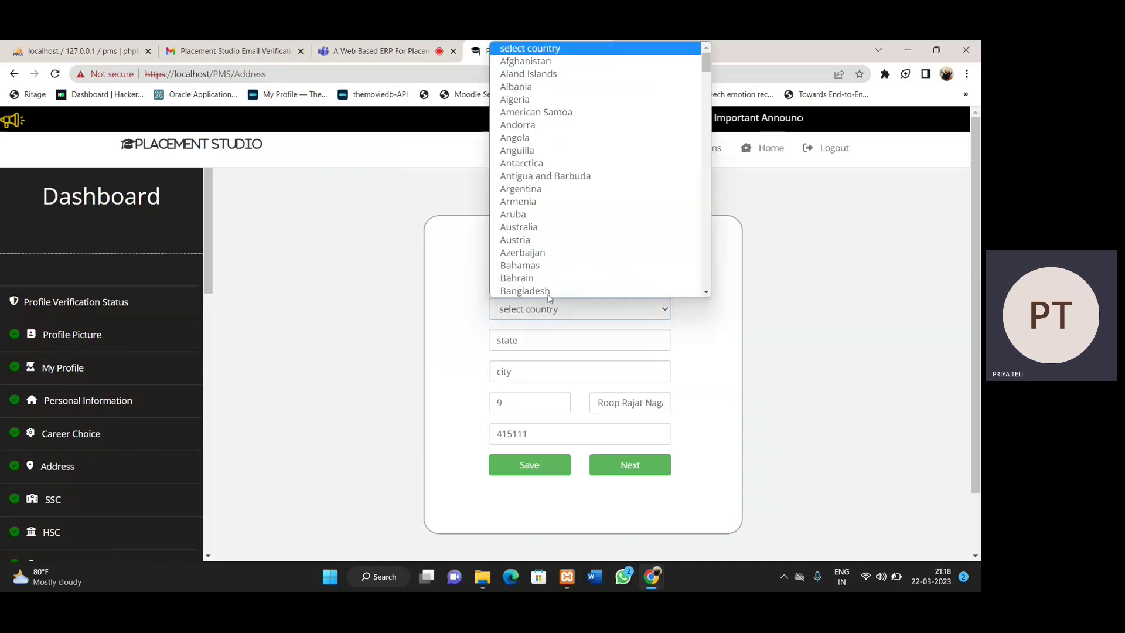
click(538, 334)
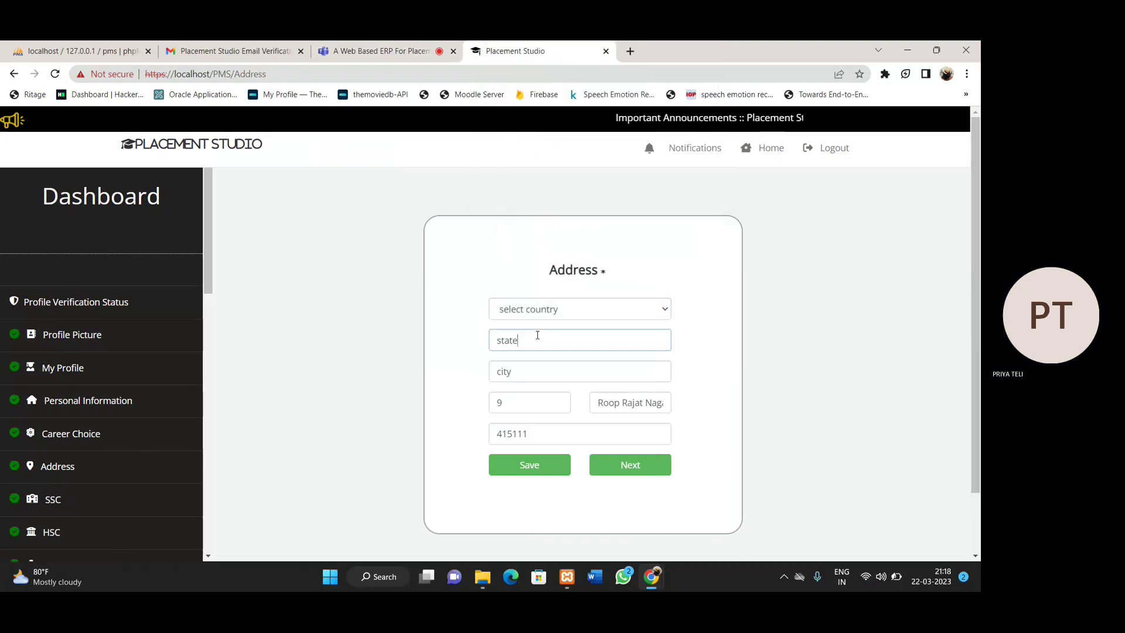
click(419, 365)
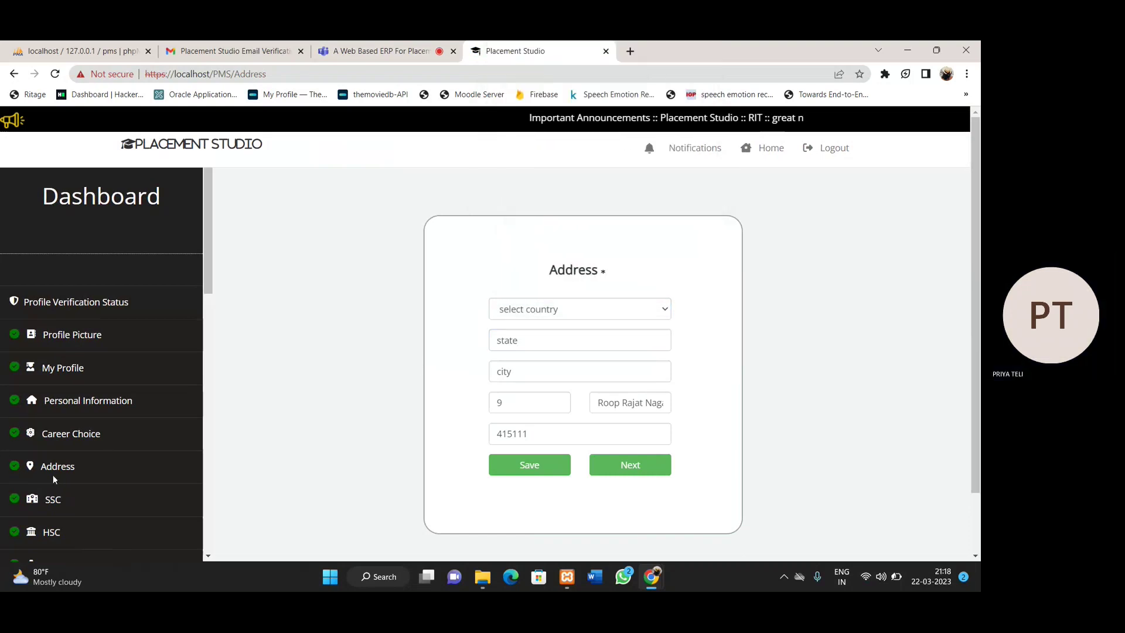
Step: Look over the student's SSC details form
click(53, 501)
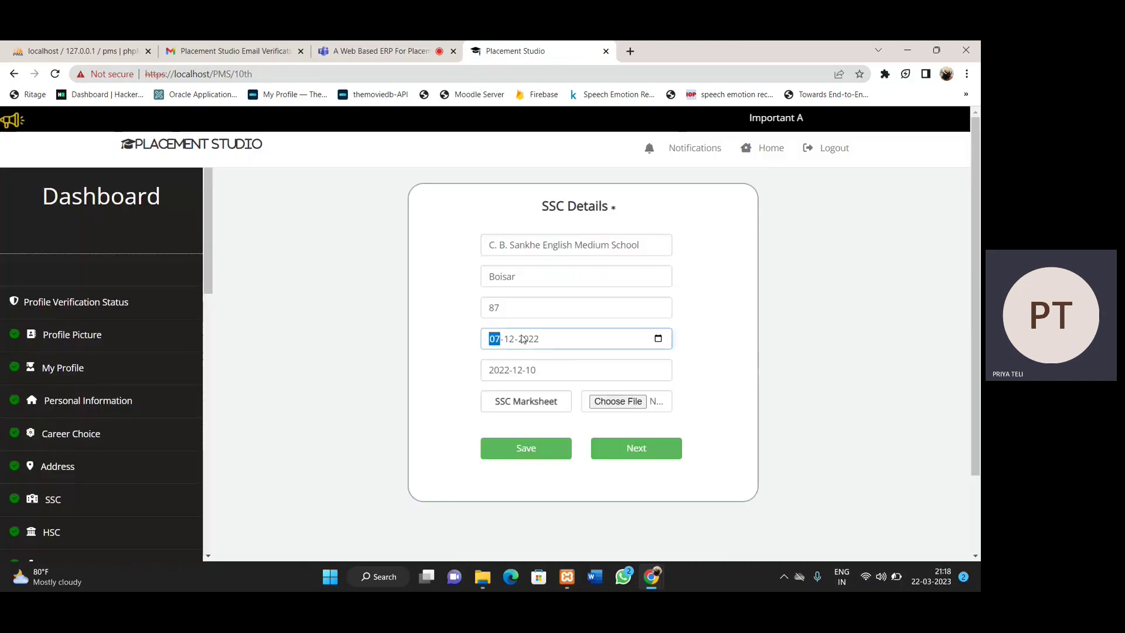
click(362, 327)
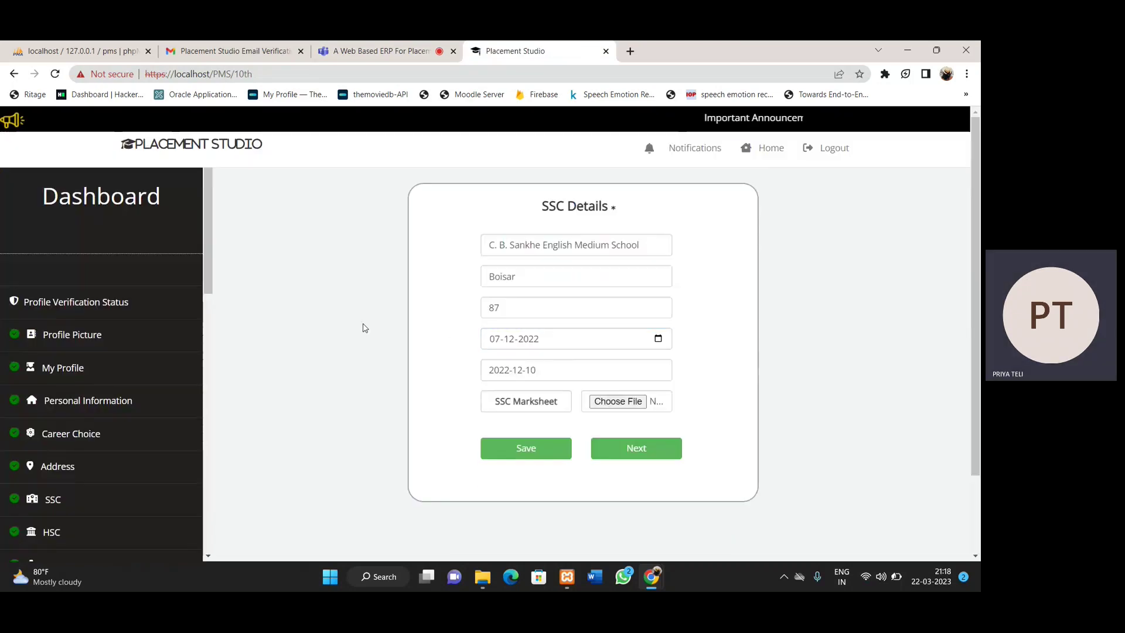
scroll(97, 375, down, 10)
scroll(97, 379, up, 10)
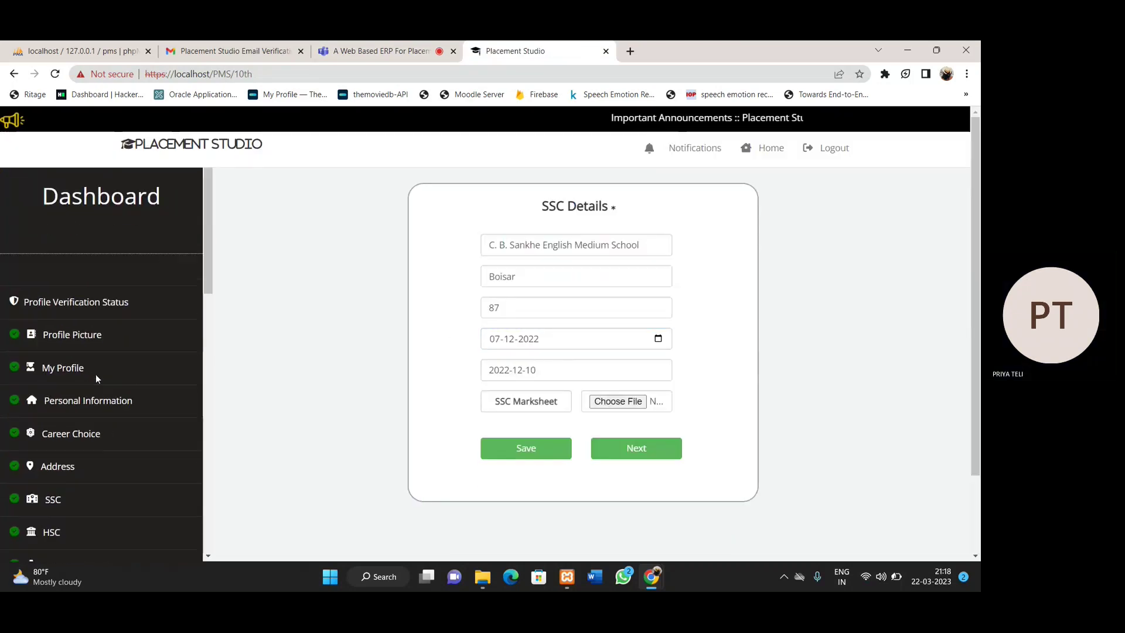
Step: Confirm the profile is not verified yet, then log out of the student account
click(96, 300)
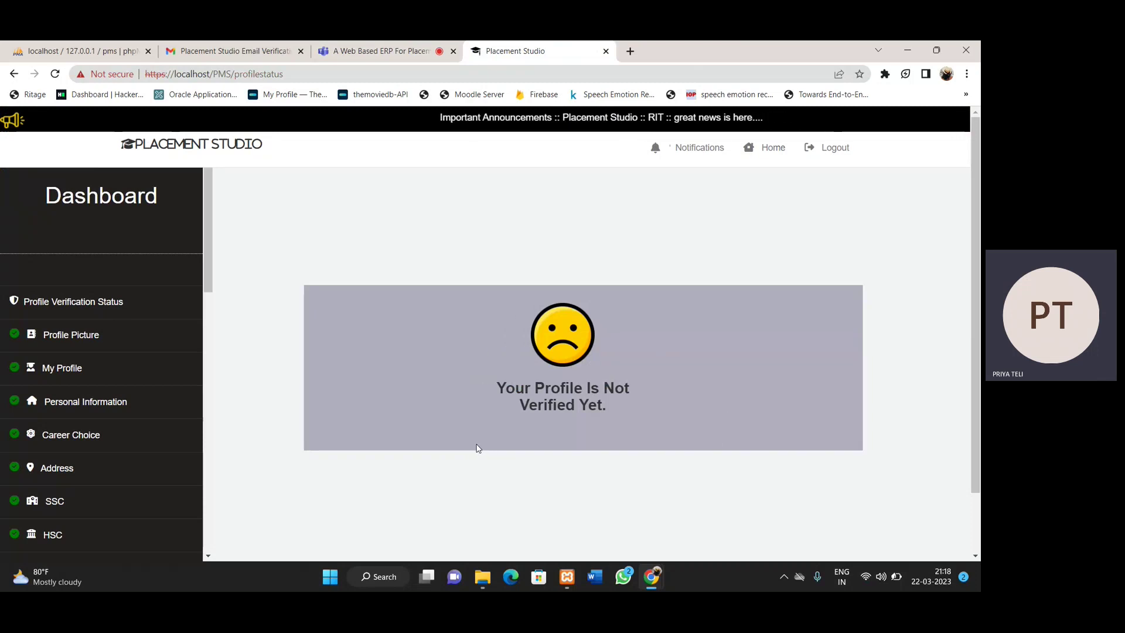
scroll(103, 553, down, 10)
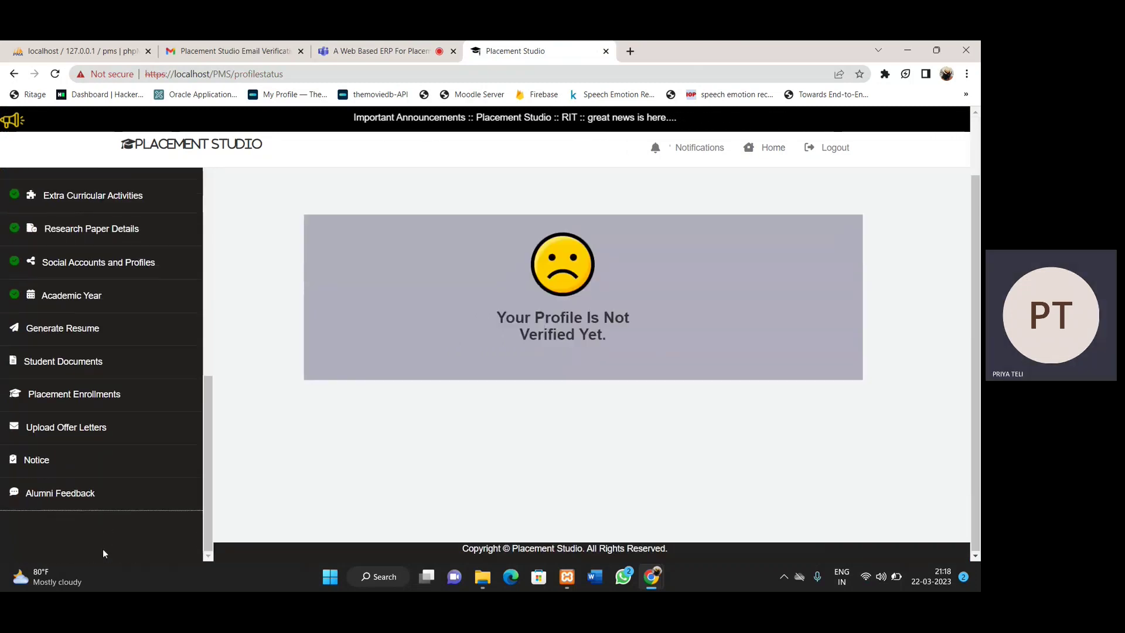
scroll(123, 363, up, 6)
scroll(150, 307, up, 6)
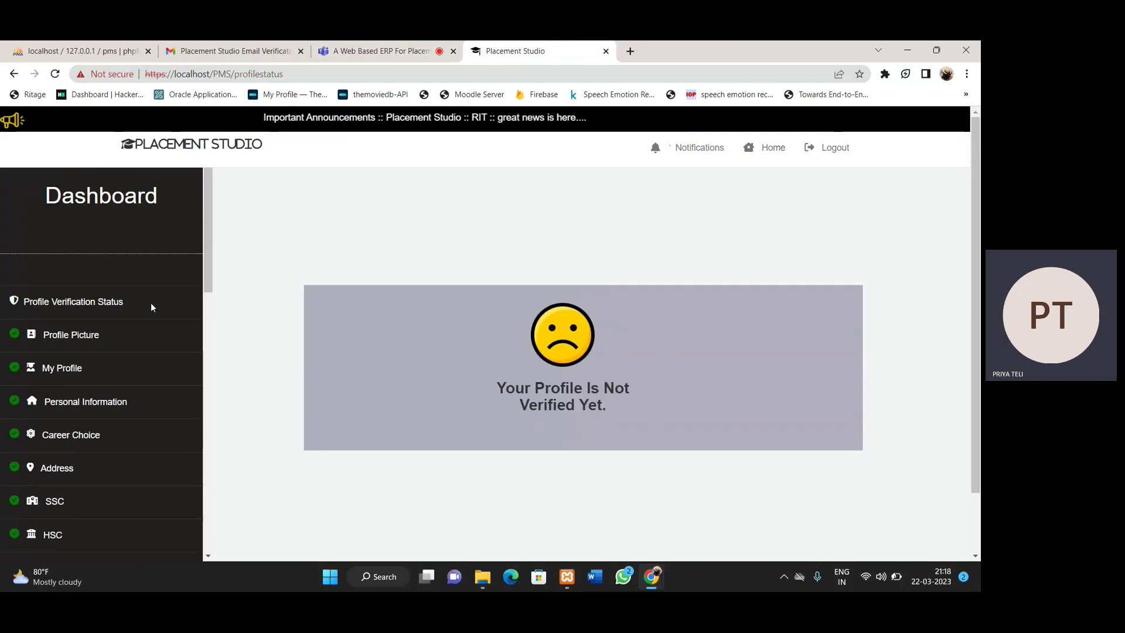
click(832, 152)
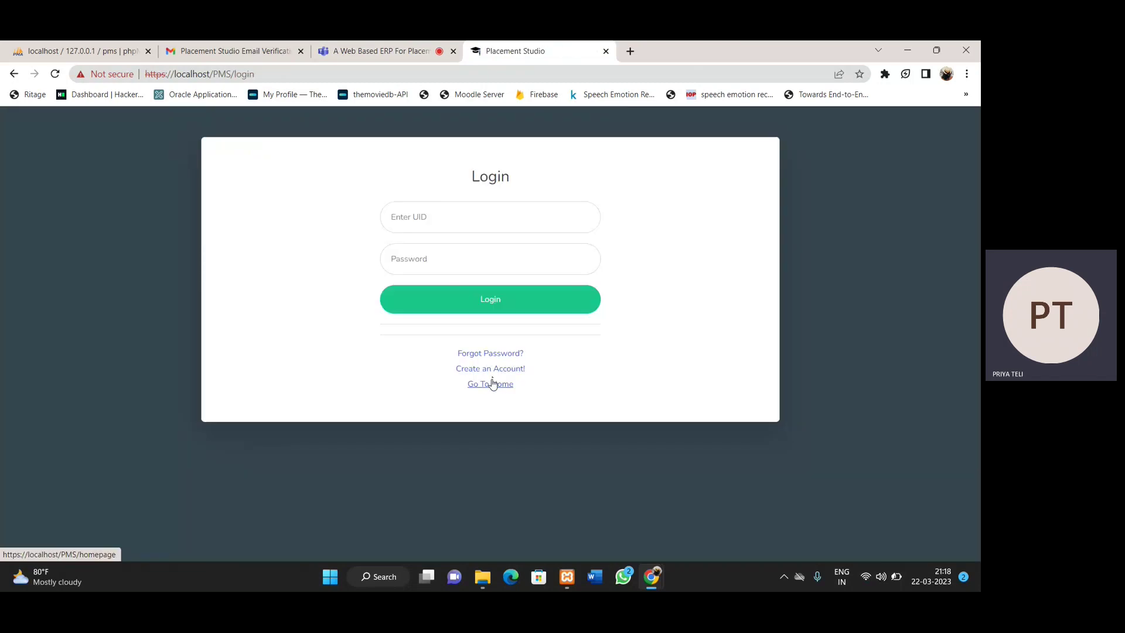
Step: Return to the homepage and scroll down to the placement statistics
click(492, 383)
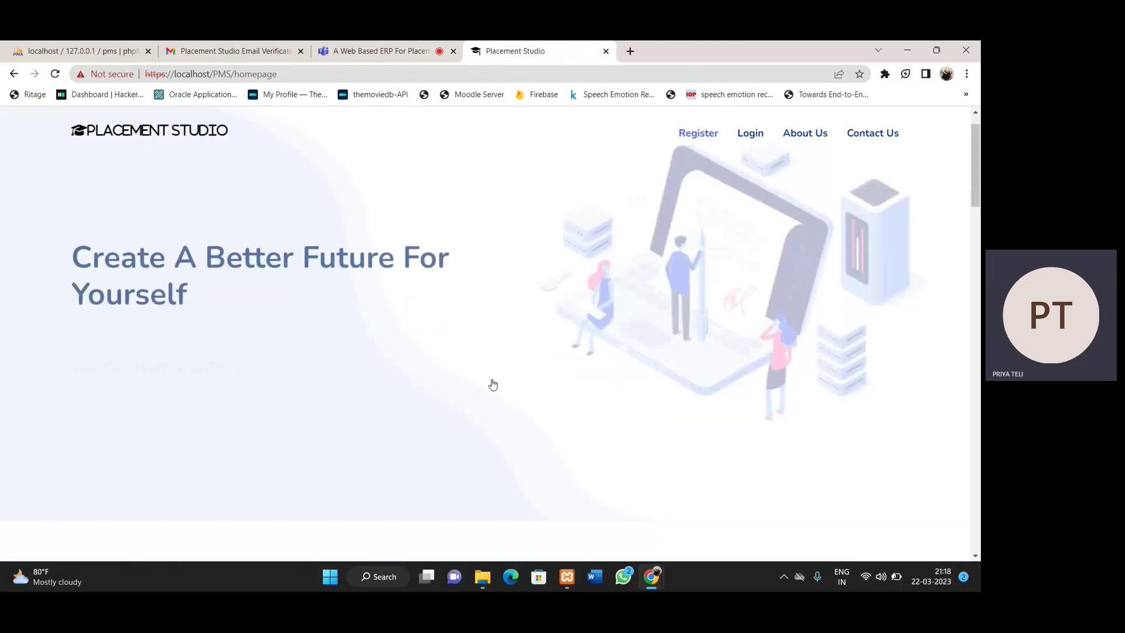
scroll(492, 384, down, 8)
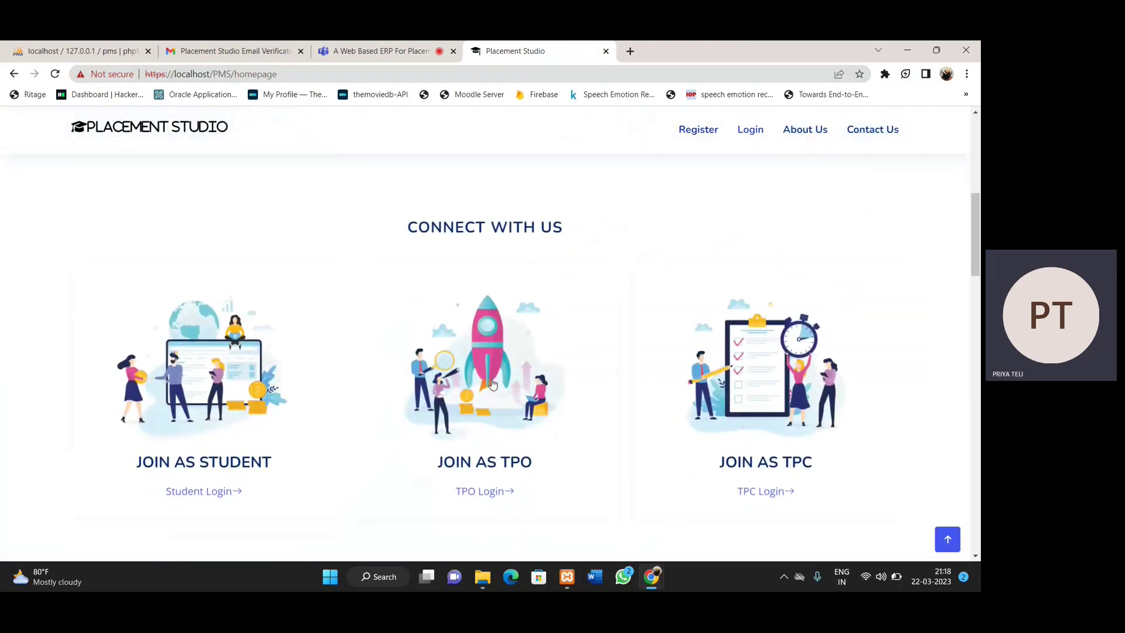
scroll(492, 384, up, 8)
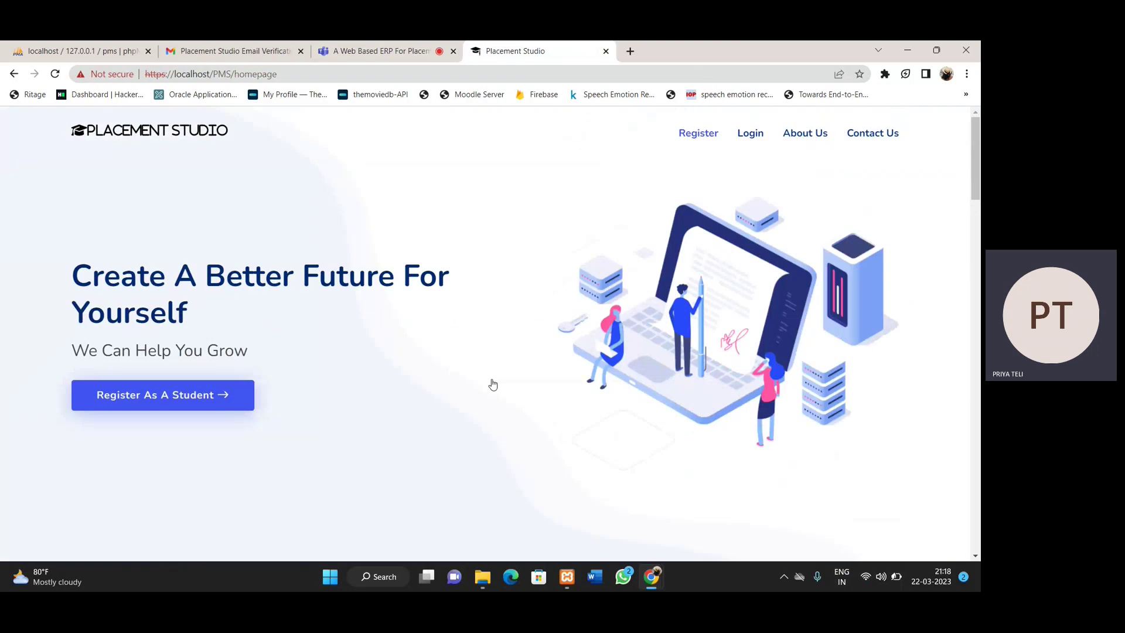
scroll(492, 384, down, 5)
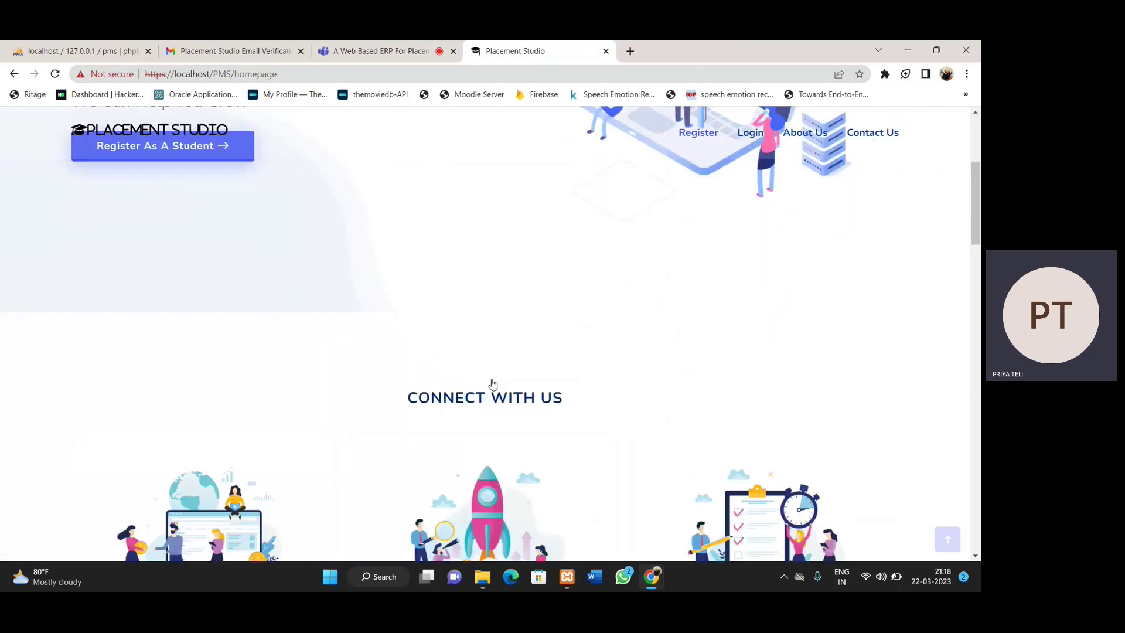
scroll(492, 384, down, 5)
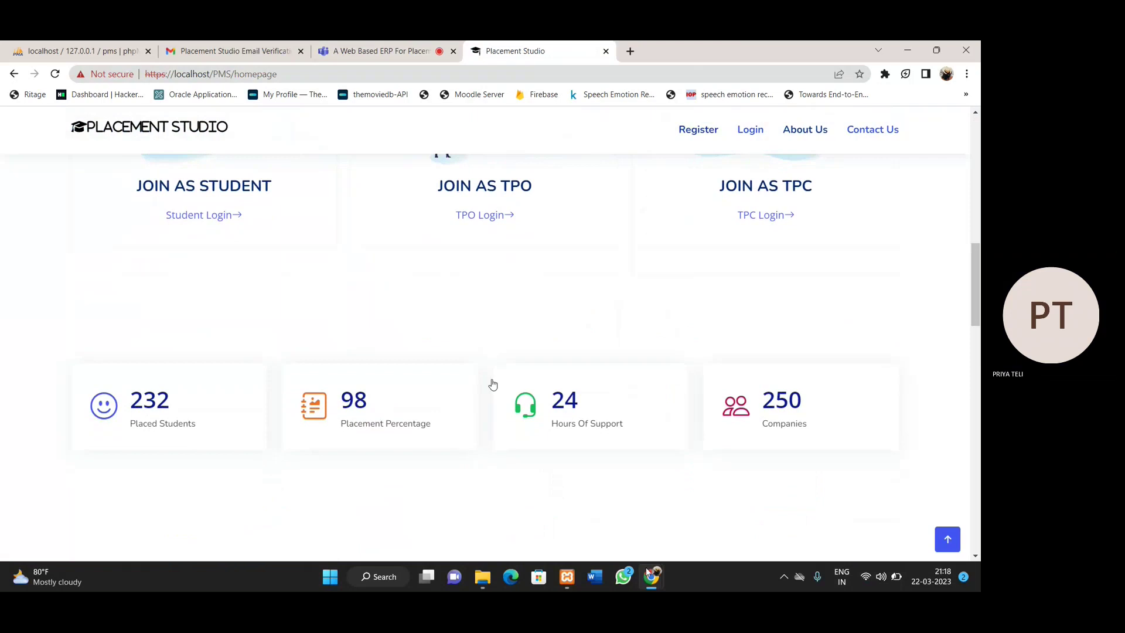
Step: Stop sharing the screen from the Teams sharing controls
mouse_move(650, 574)
click(678, 529)
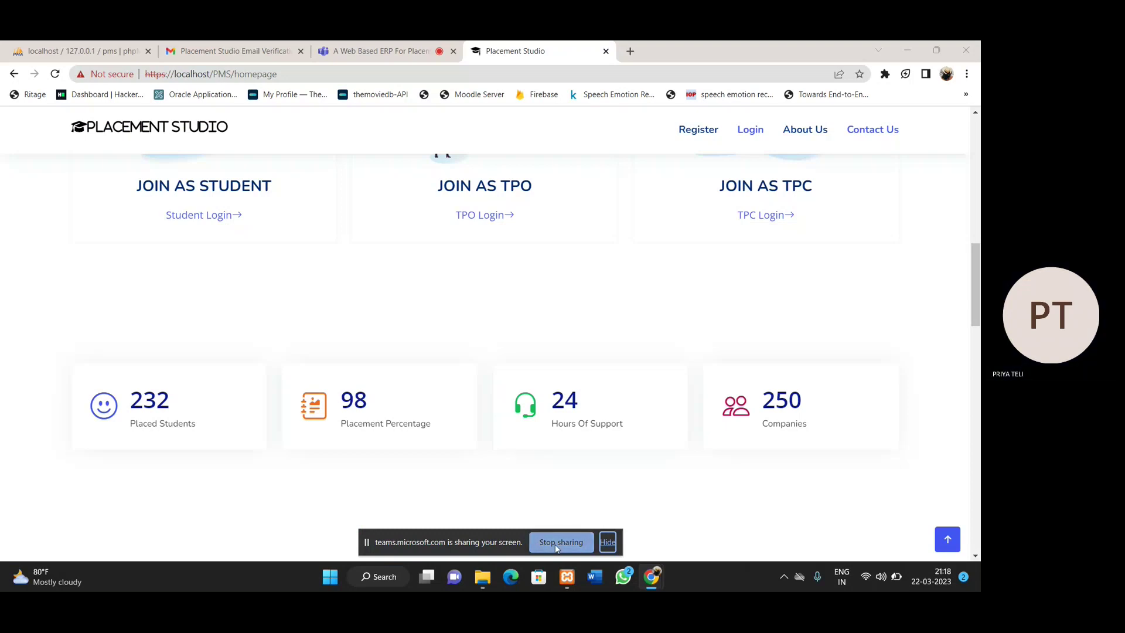
click(560, 543)
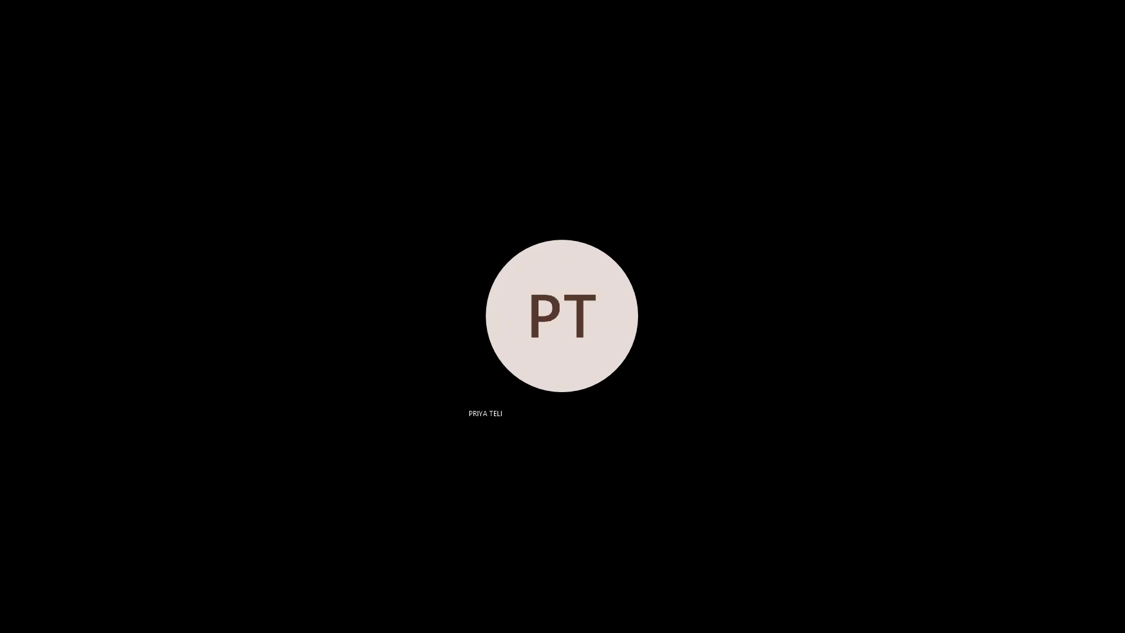